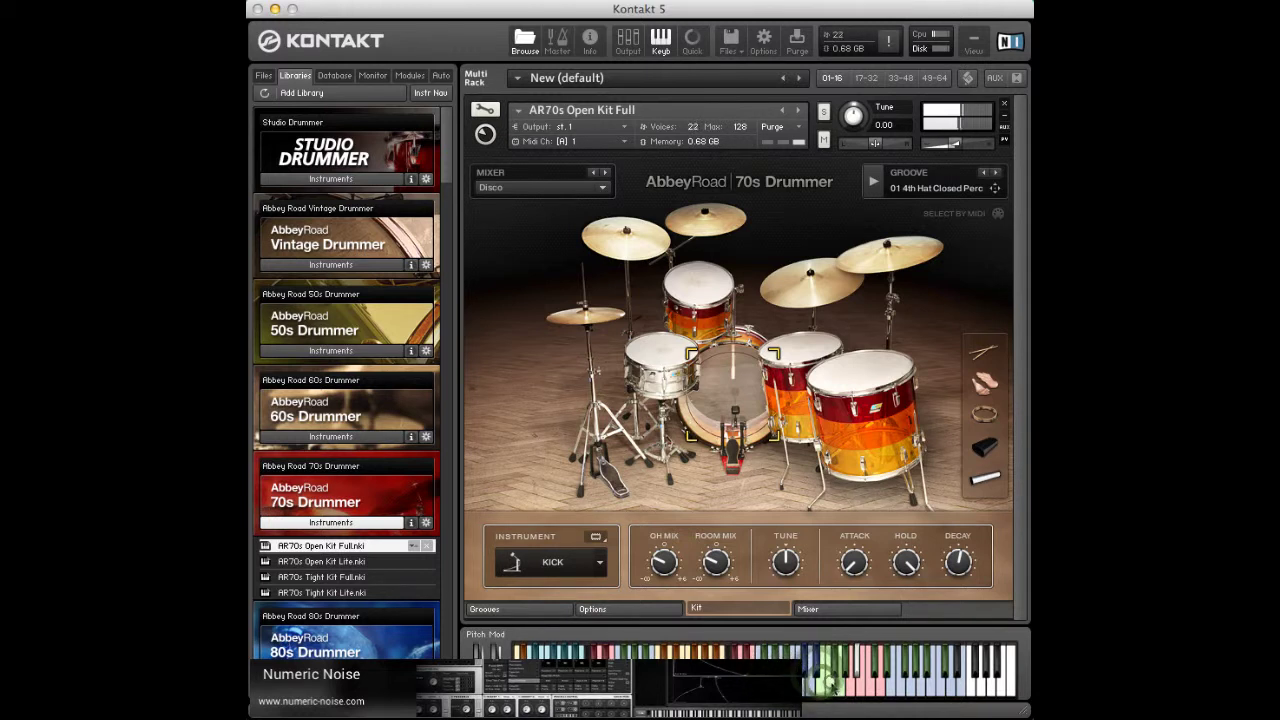
Step: Audition the kit's upper notes, and start playback of the Funk groove 01 4th Hat Closed Perc from the groove browser
mouse_move(832, 680)
mouse_down()
mouse_move(880, 678)
mouse_move(868, 692)
mouse_move(878, 671)
mouse_move(901, 689)
mouse_move(924, 689)
mouse_move(928, 674)
mouse_move(932, 691)
mouse_move(968, 685)
mouse_up()
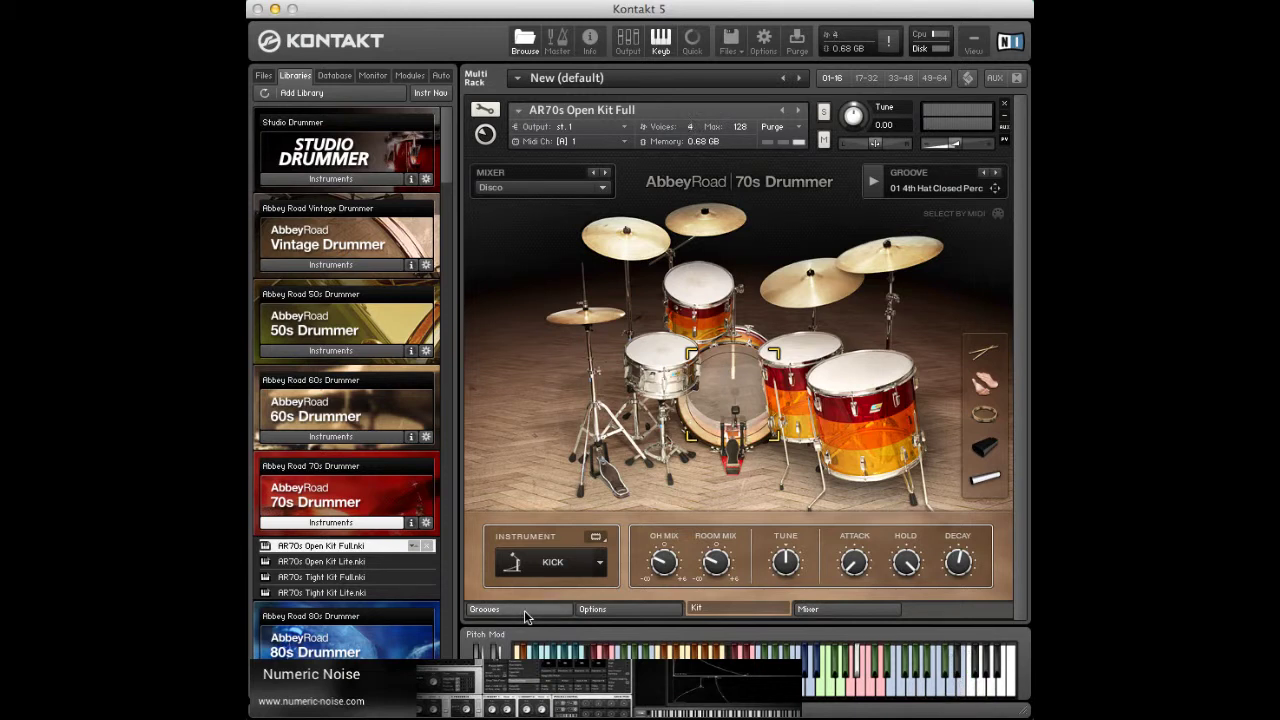
click(524, 610)
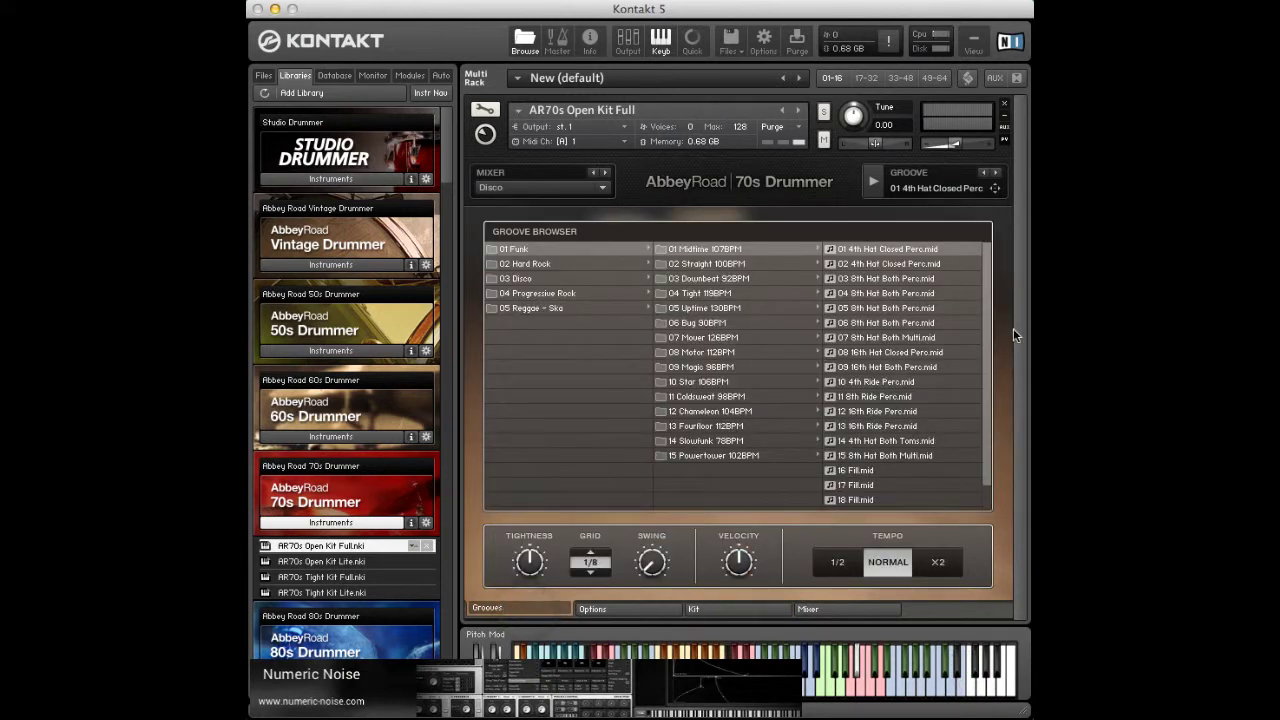
click(873, 183)
click(873, 184)
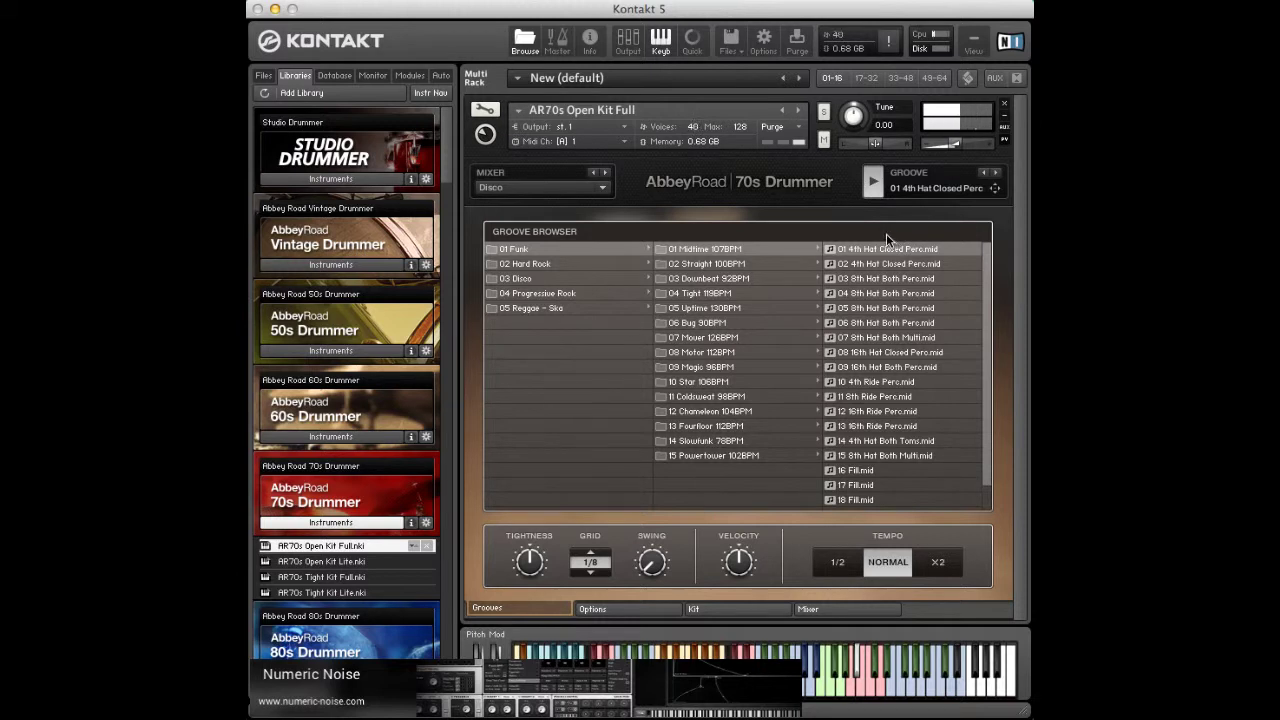
Step: Audition the hi-hat grooves 02 4th Hat Closed Perc through 09 16th Hat Both Perc in the Funk folder 01 Midtime 107BPM
click(890, 260)
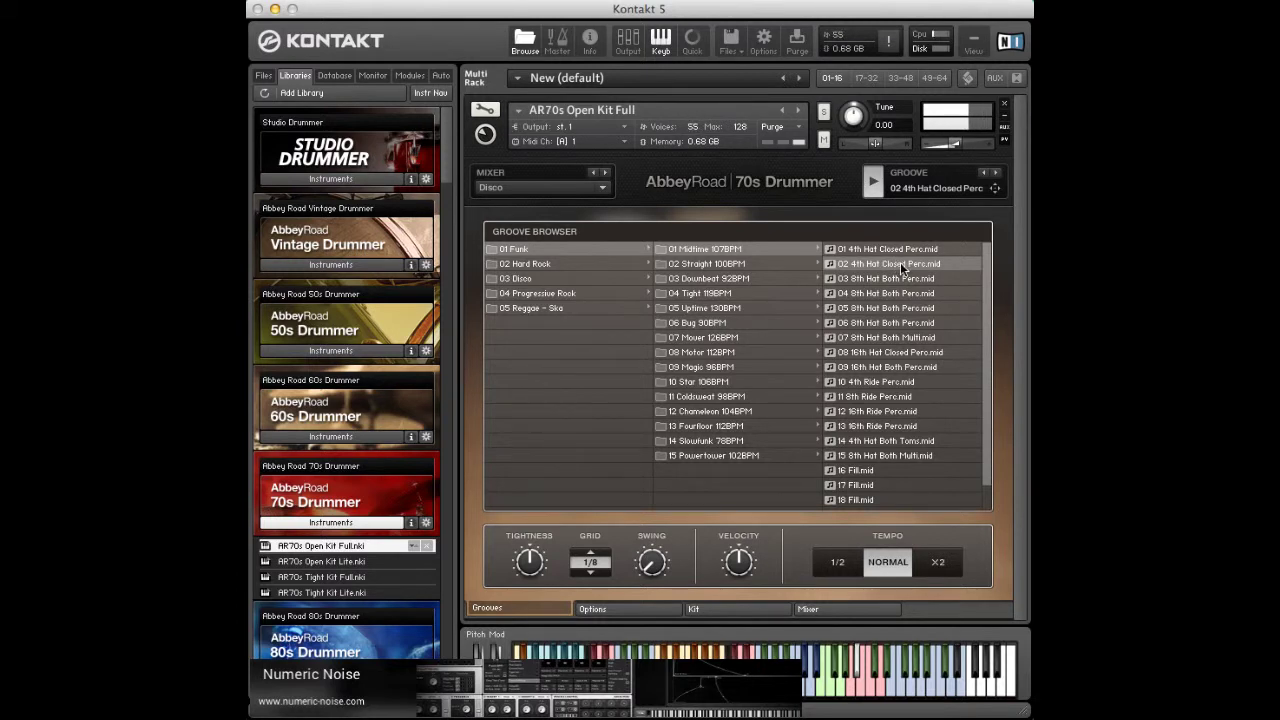
click(893, 279)
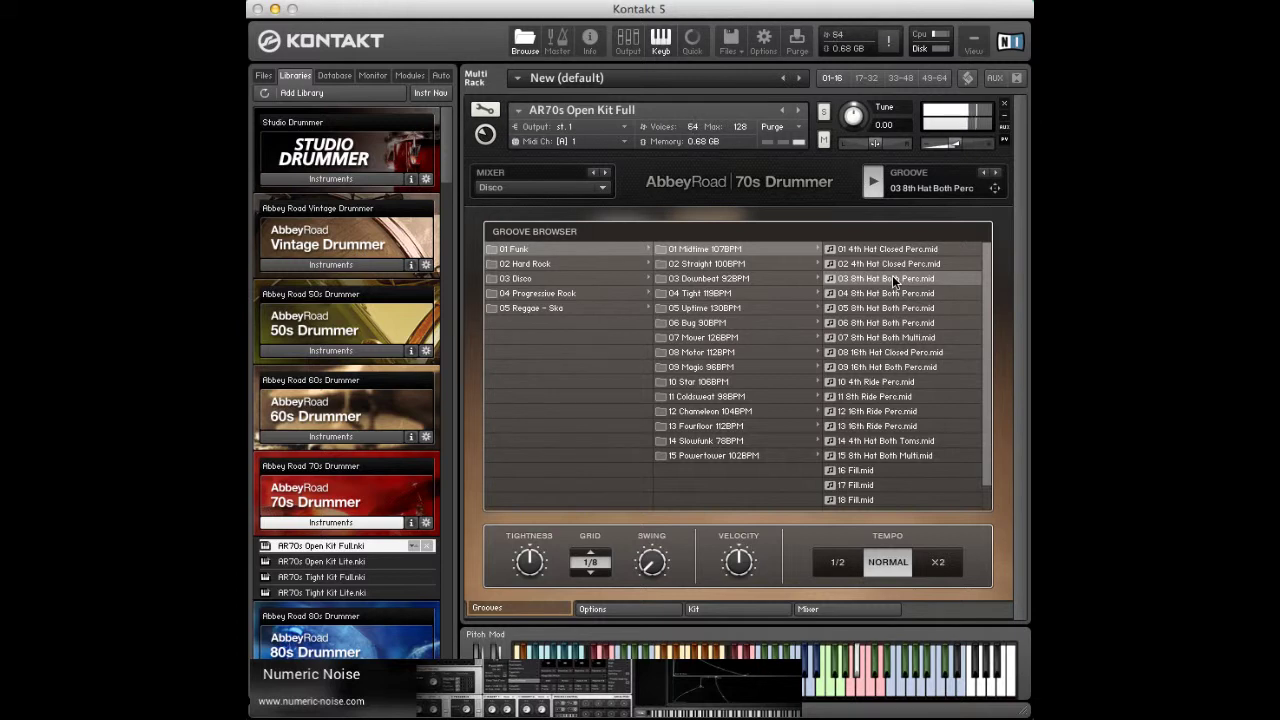
click(891, 290)
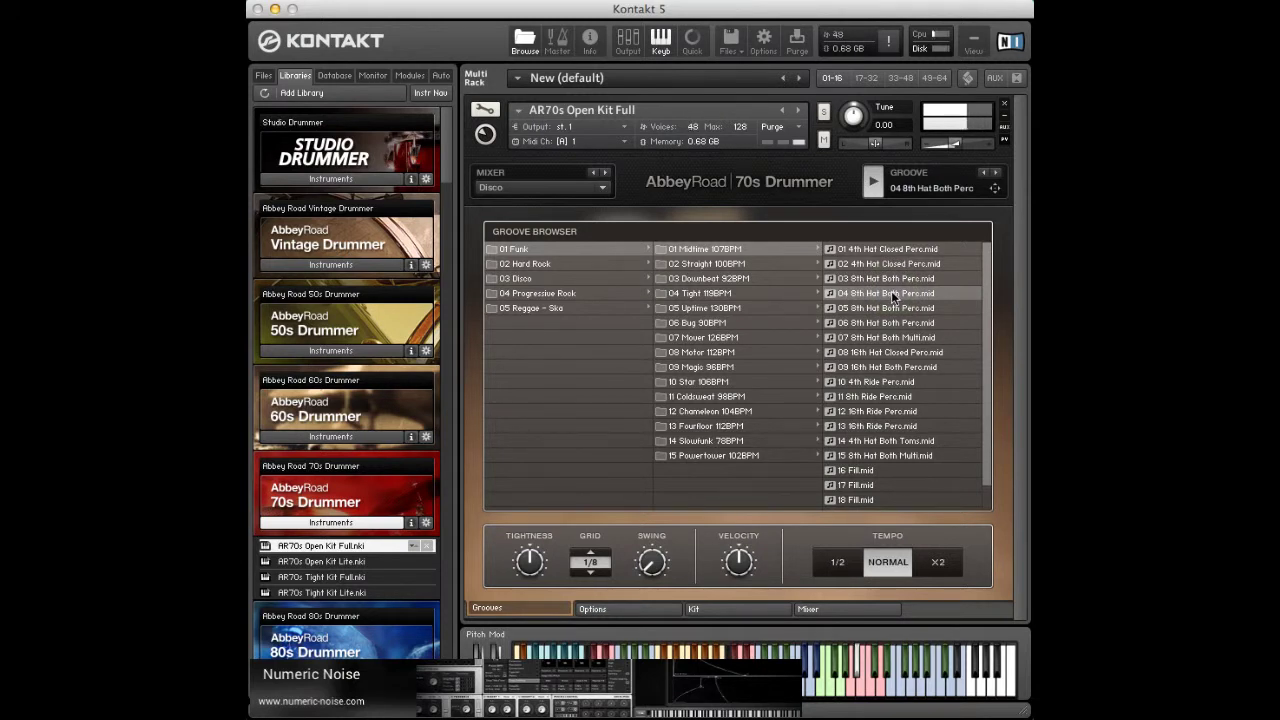
click(891, 306)
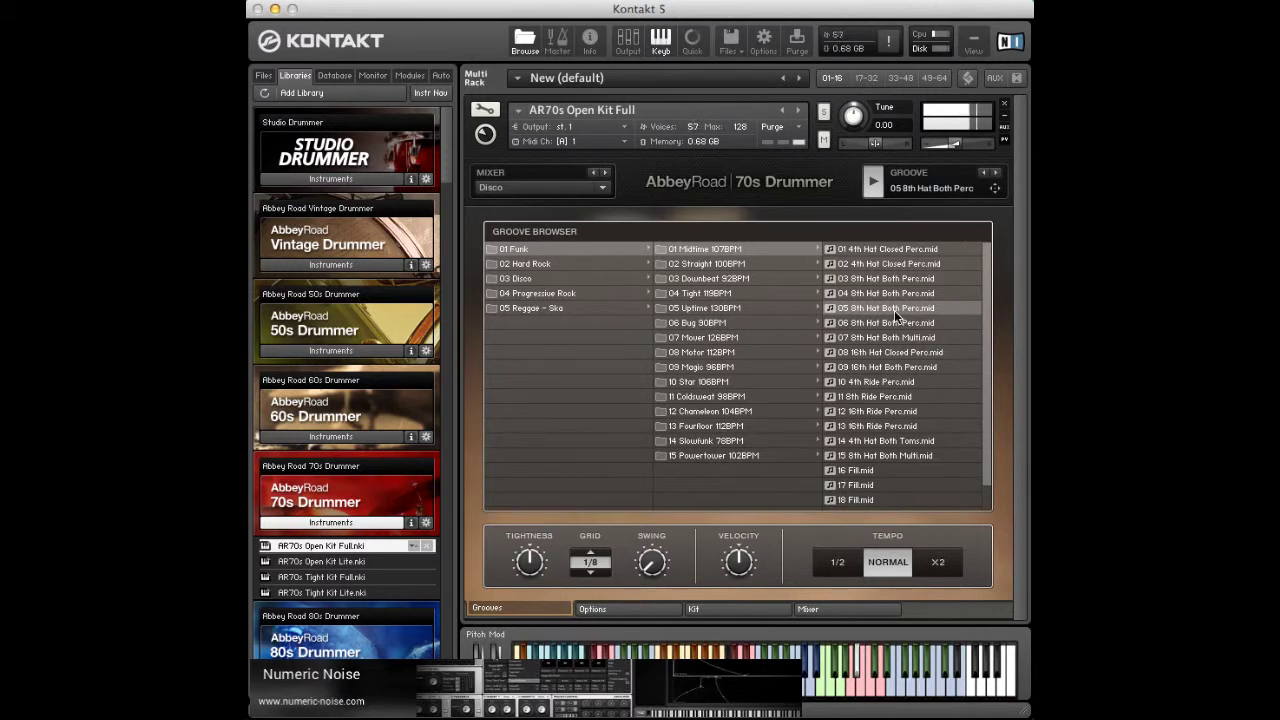
click(892, 321)
click(892, 321)
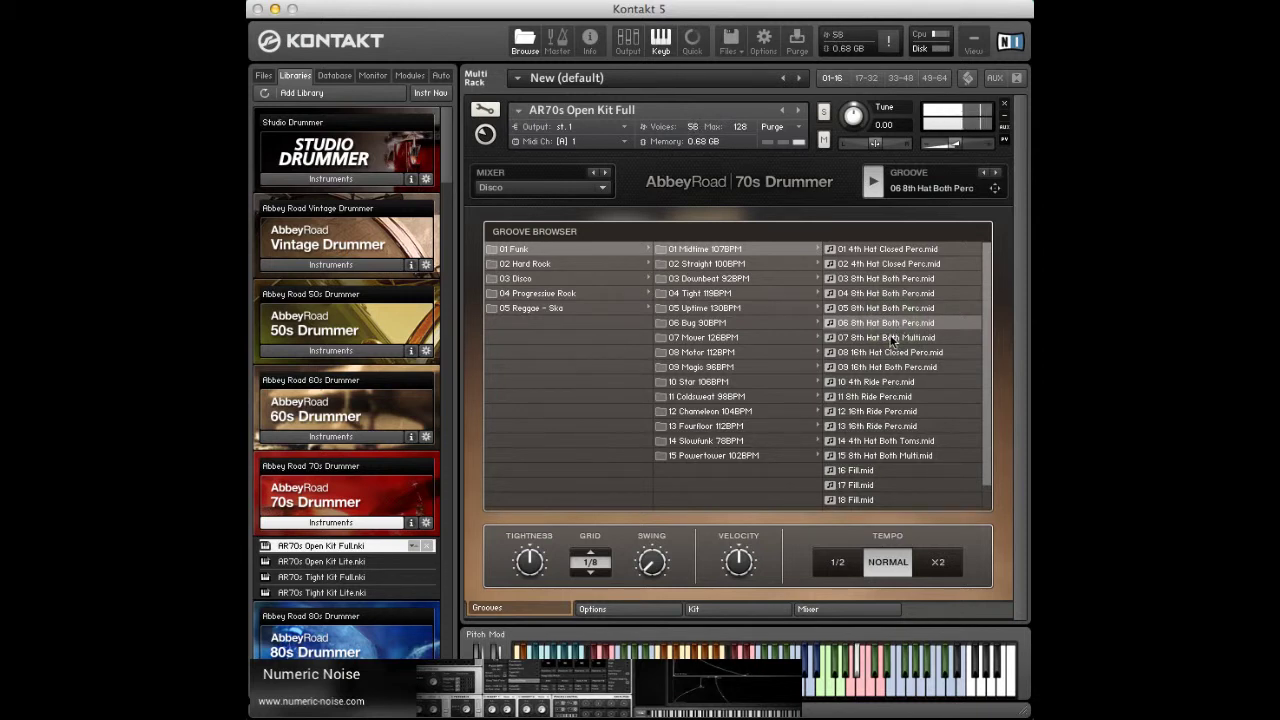
click(893, 339)
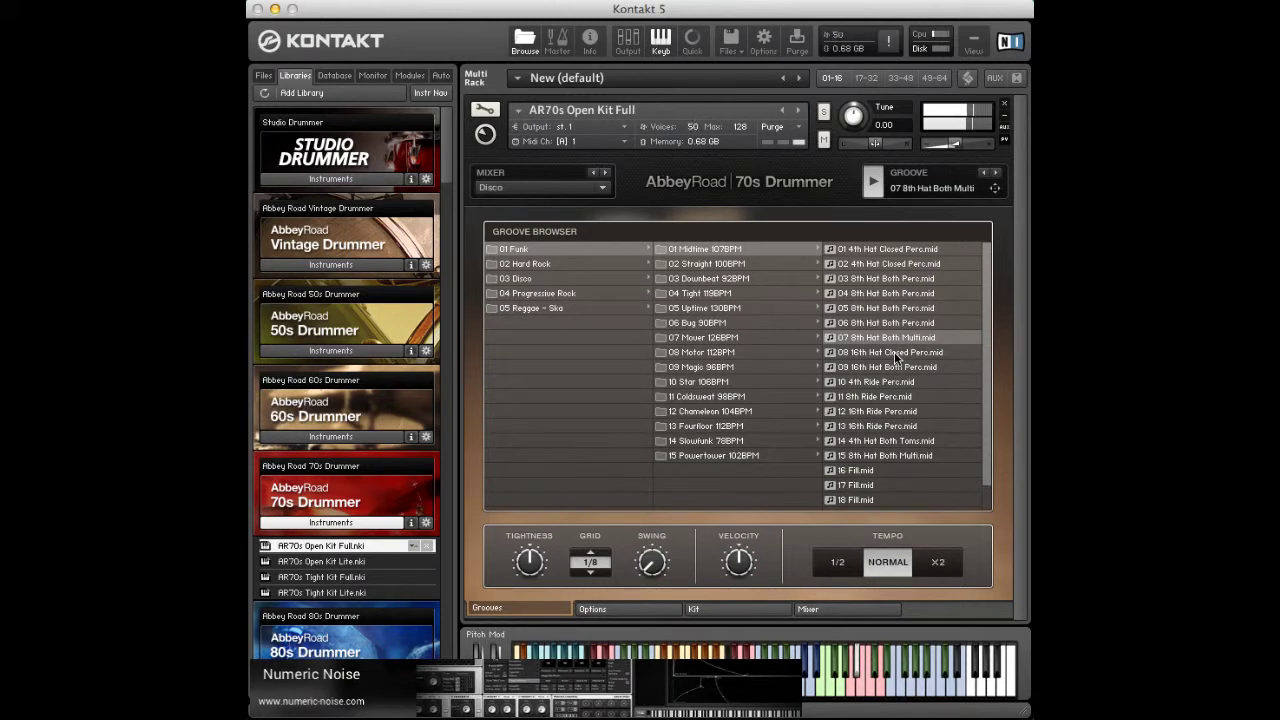
click(894, 351)
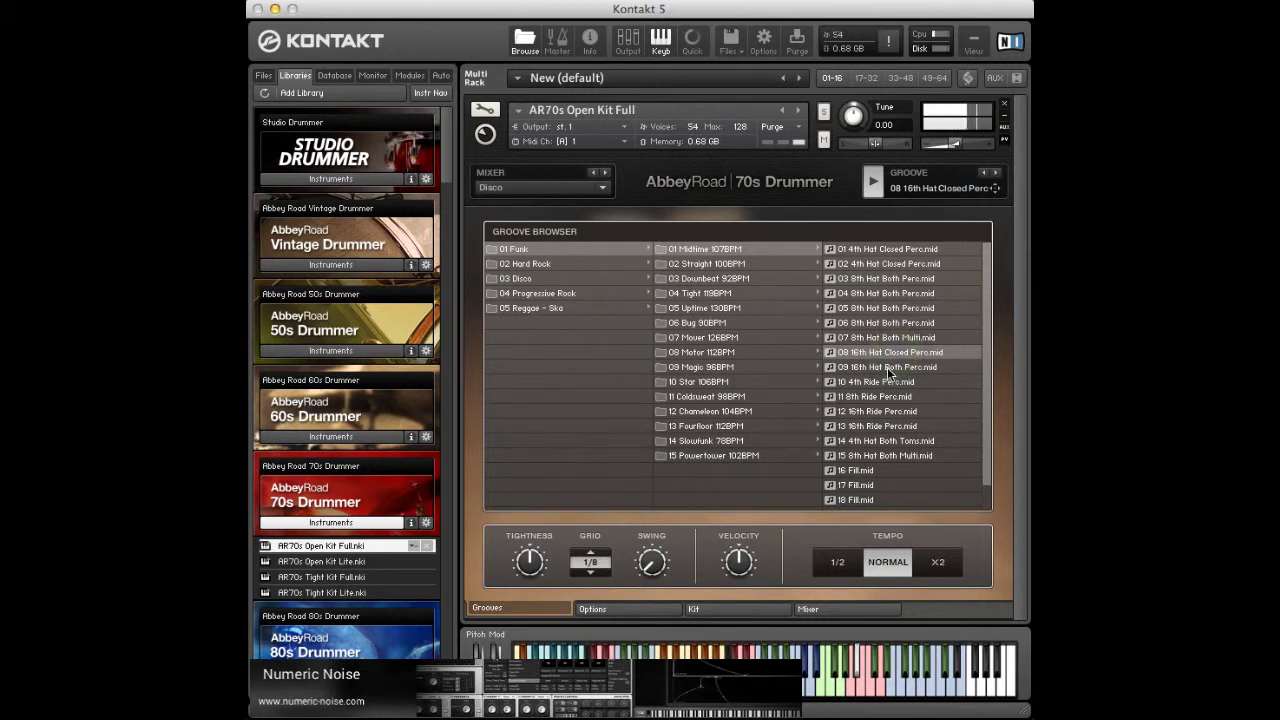
click(887, 367)
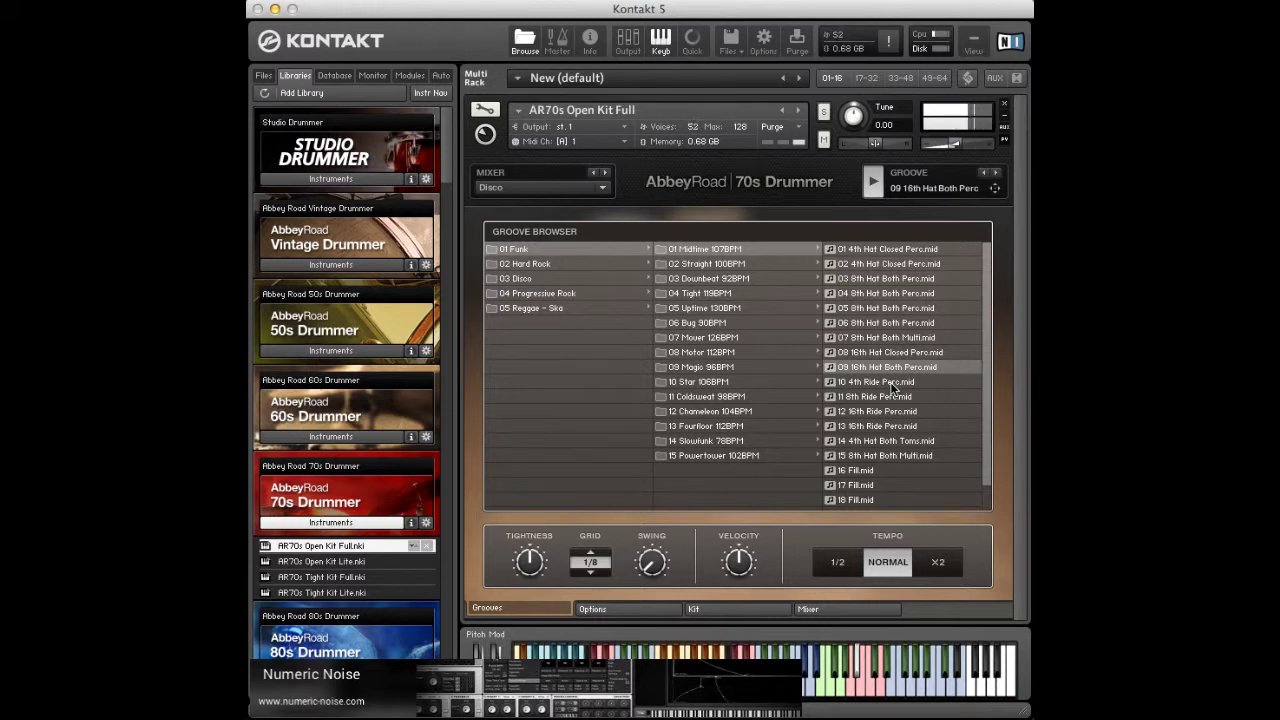
Step: Audition the Midtime 107BPM grooves from 10 4th Ride Perc through 15 8th Hat Both Multi, one after another
click(891, 383)
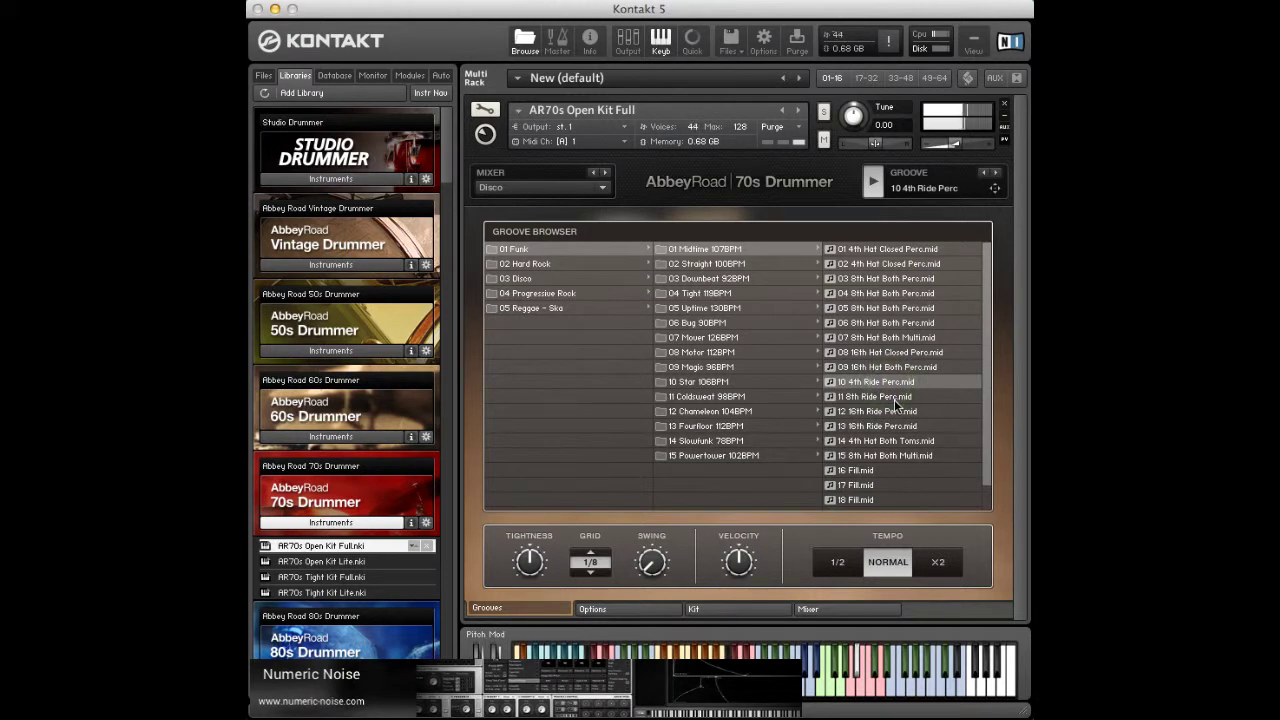
scroll(990, 387, down, 2)
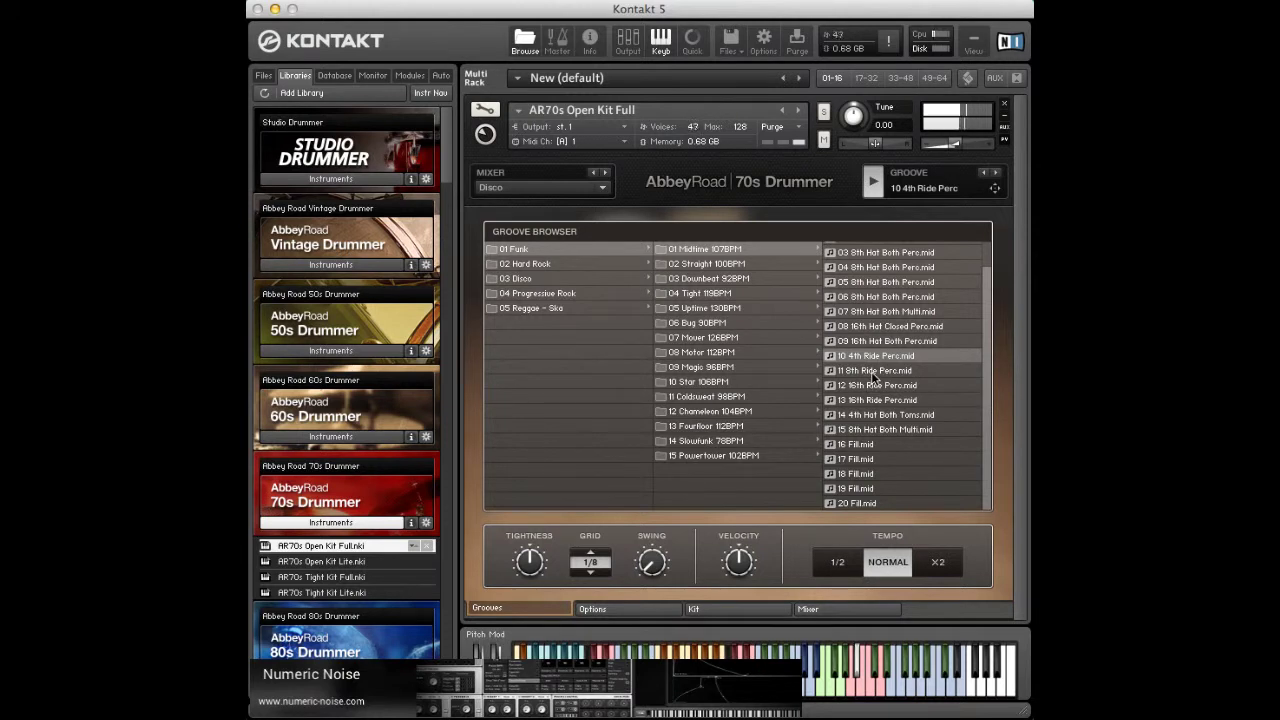
click(871, 371)
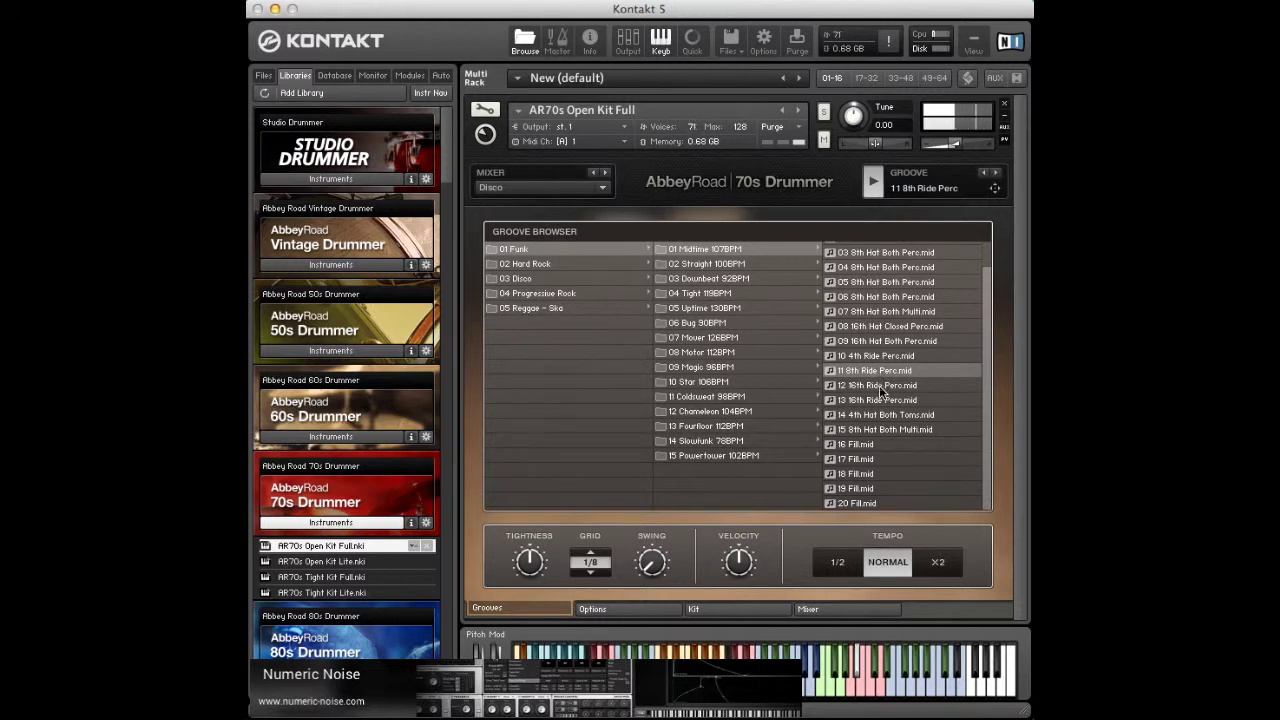
click(879, 385)
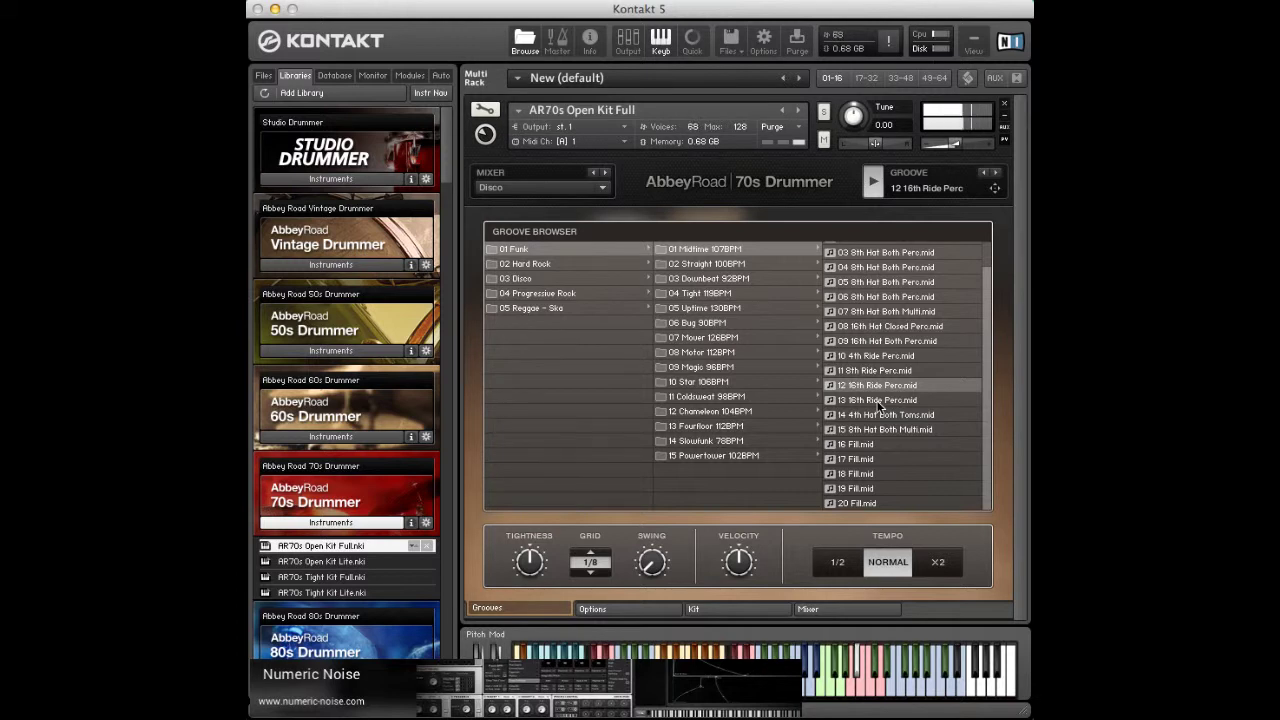
click(878, 401)
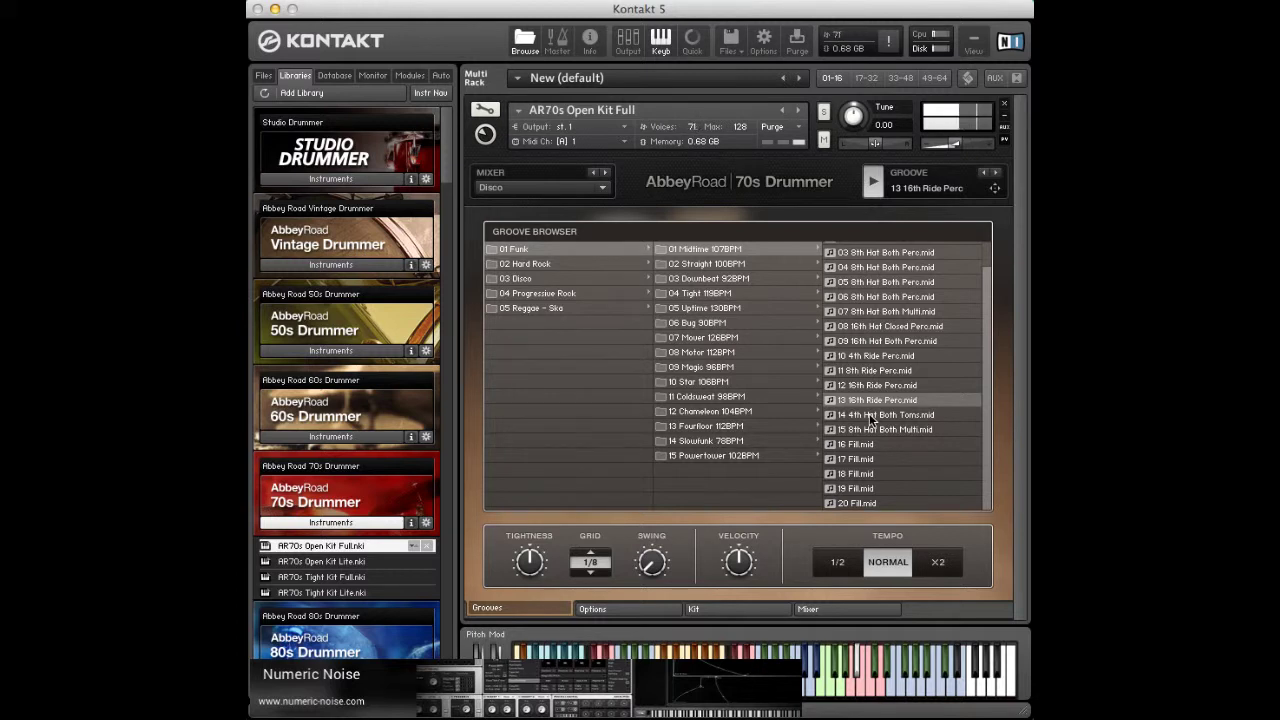
click(870, 415)
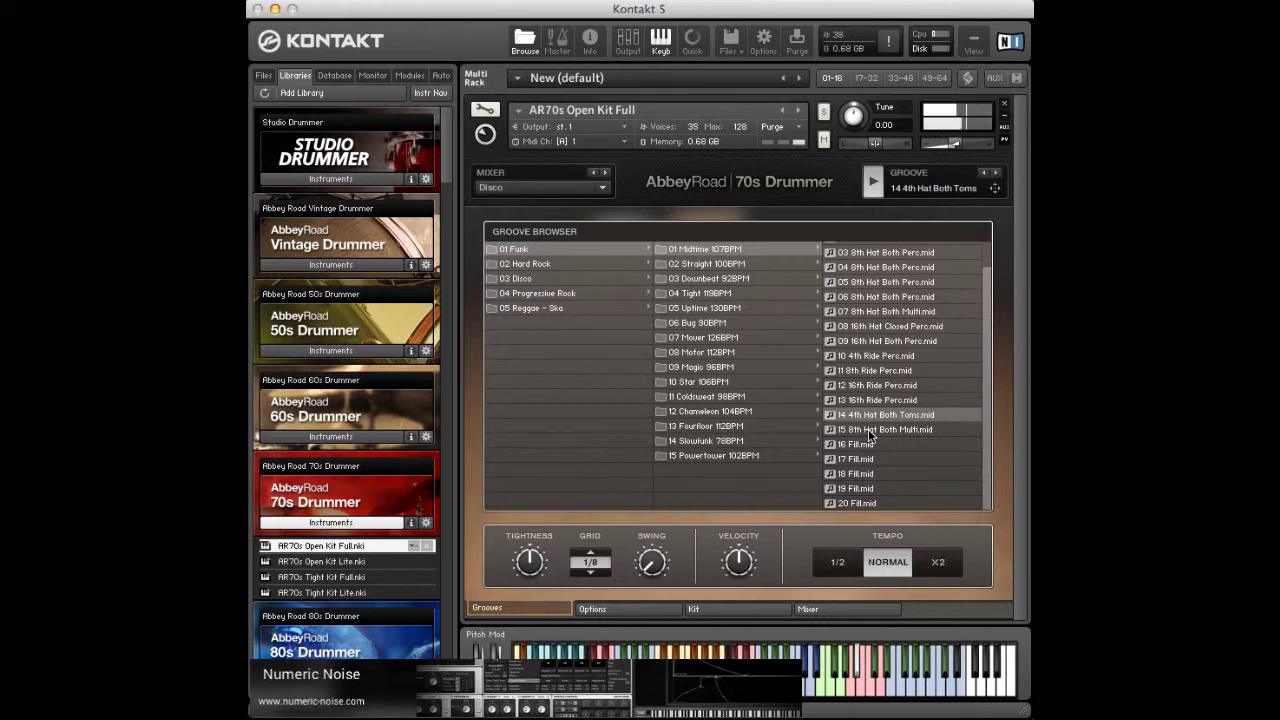
click(869, 432)
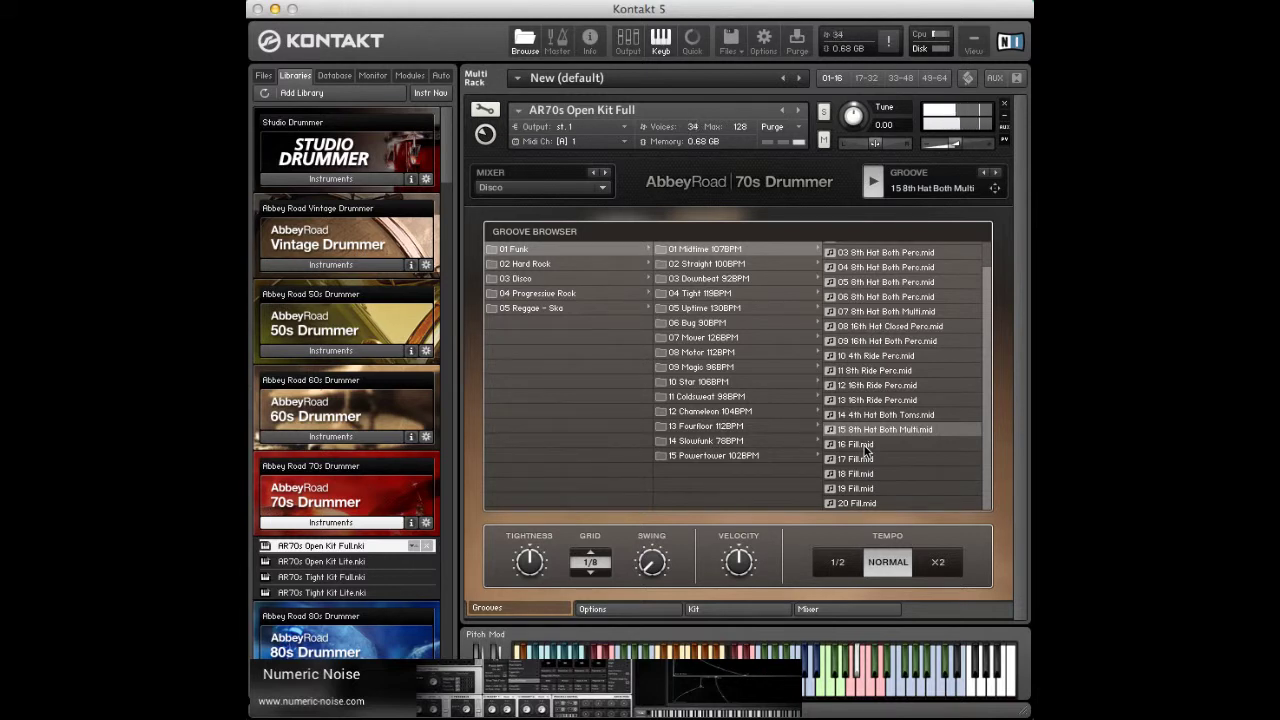
Step: Audition the five Midtime 107BPM drum fills, from 16 Fill through 20 Fill
click(865, 446)
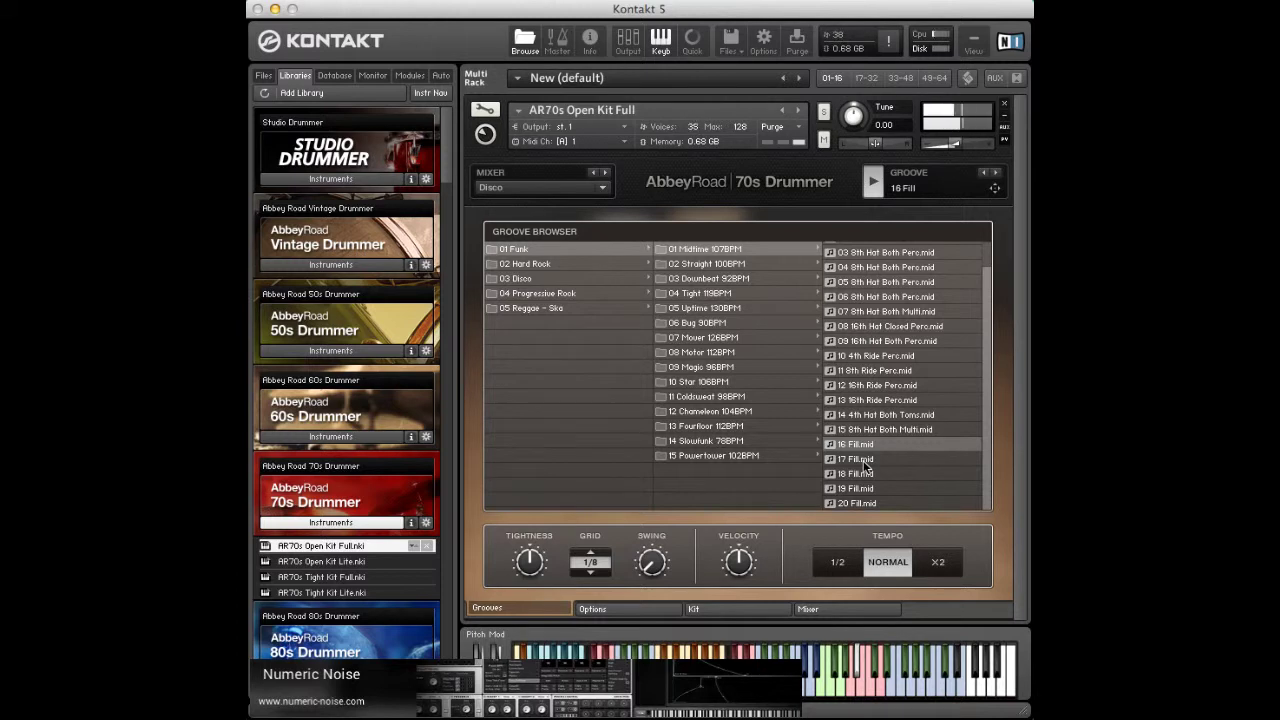
click(863, 460)
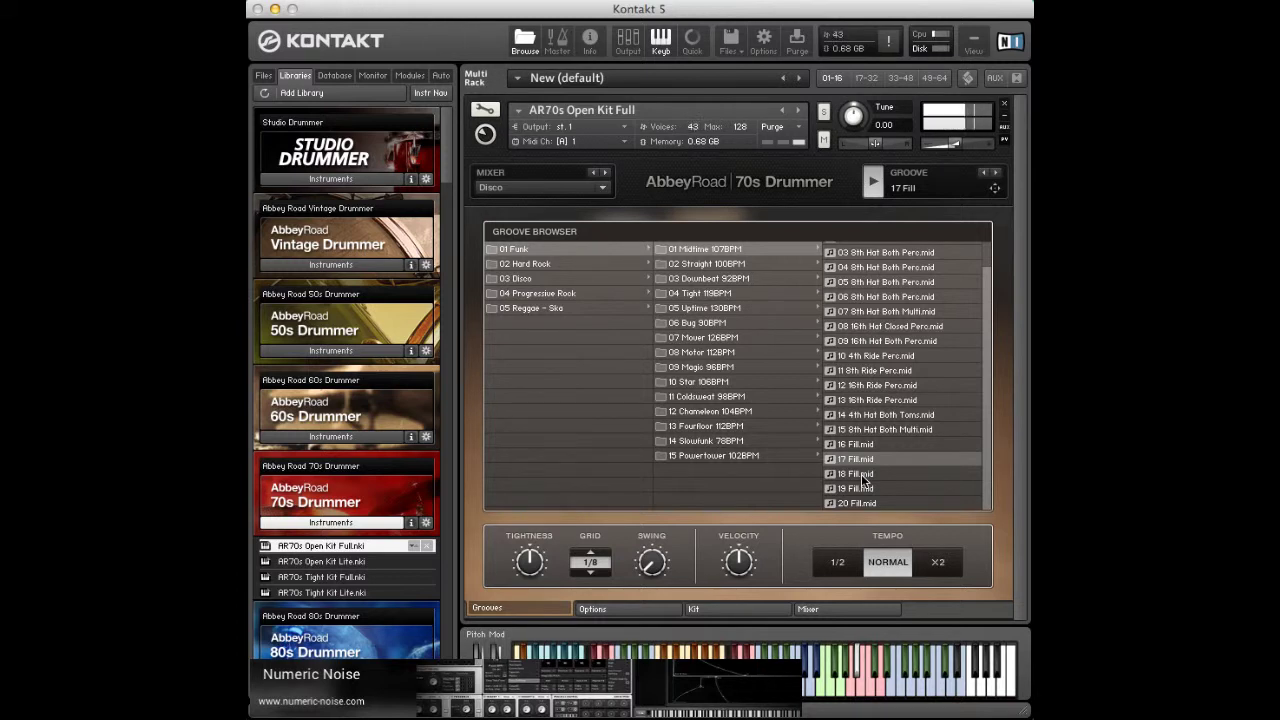
click(862, 474)
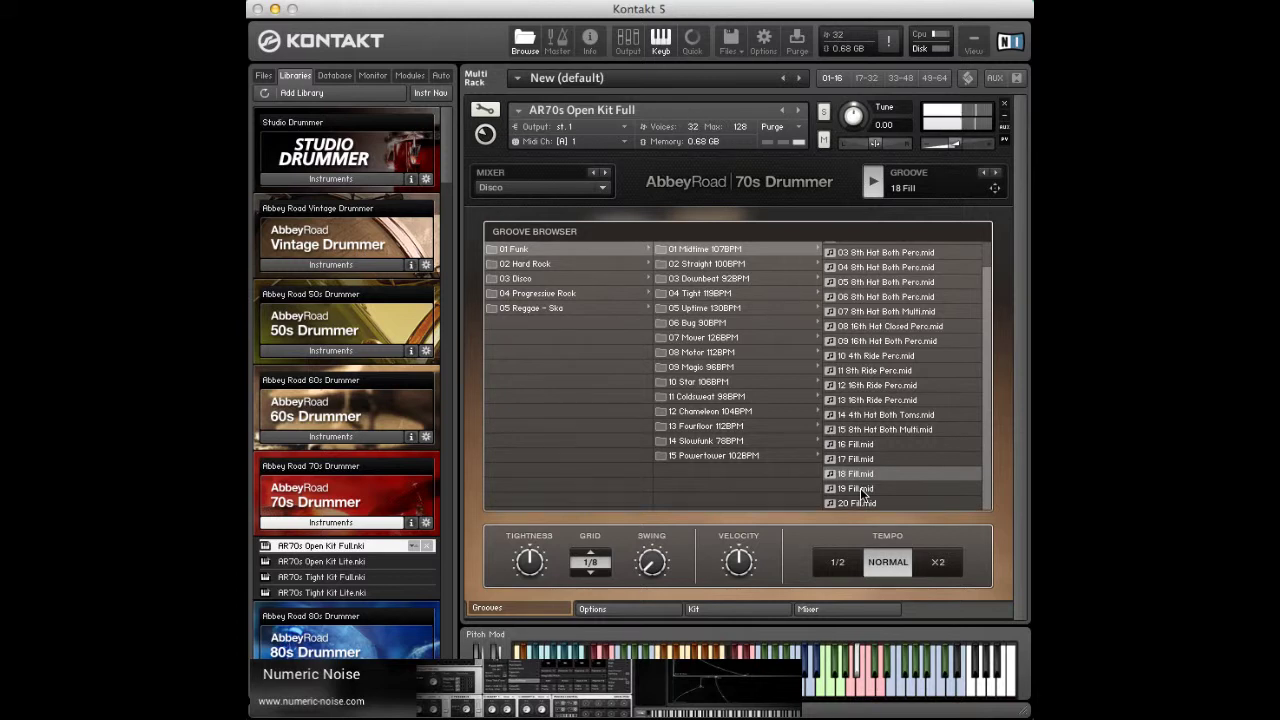
click(860, 489)
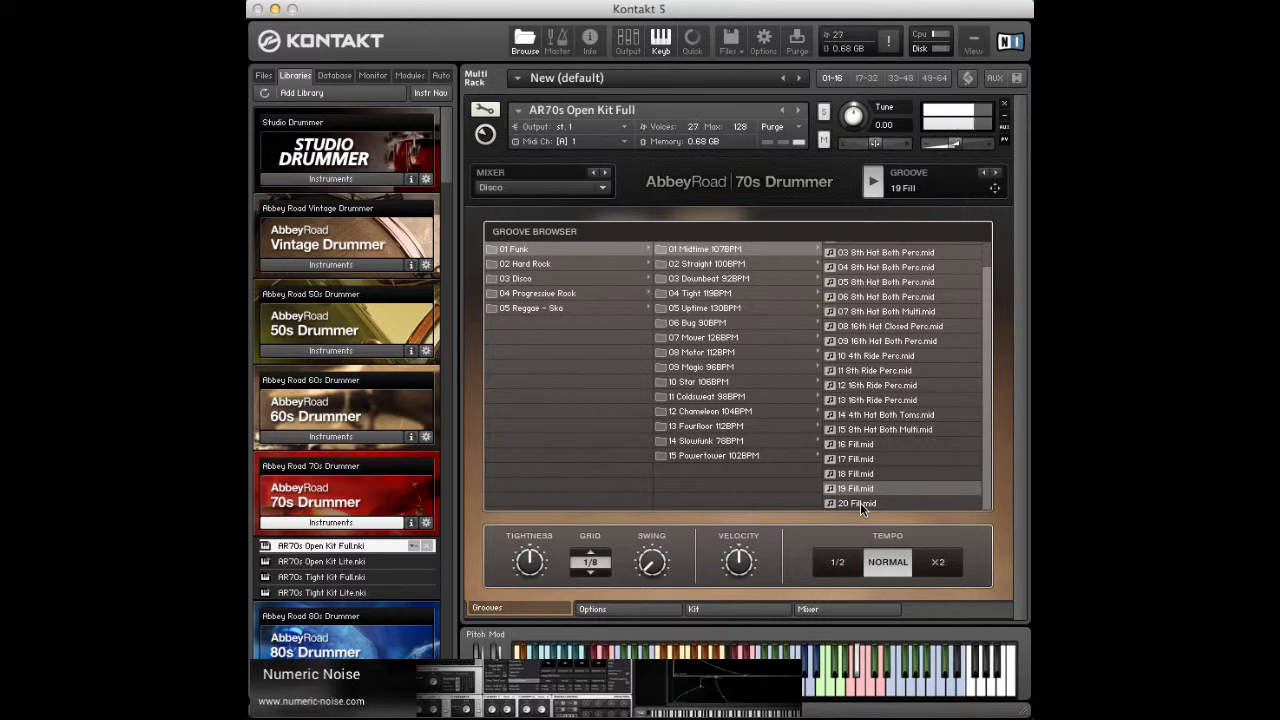
click(860, 502)
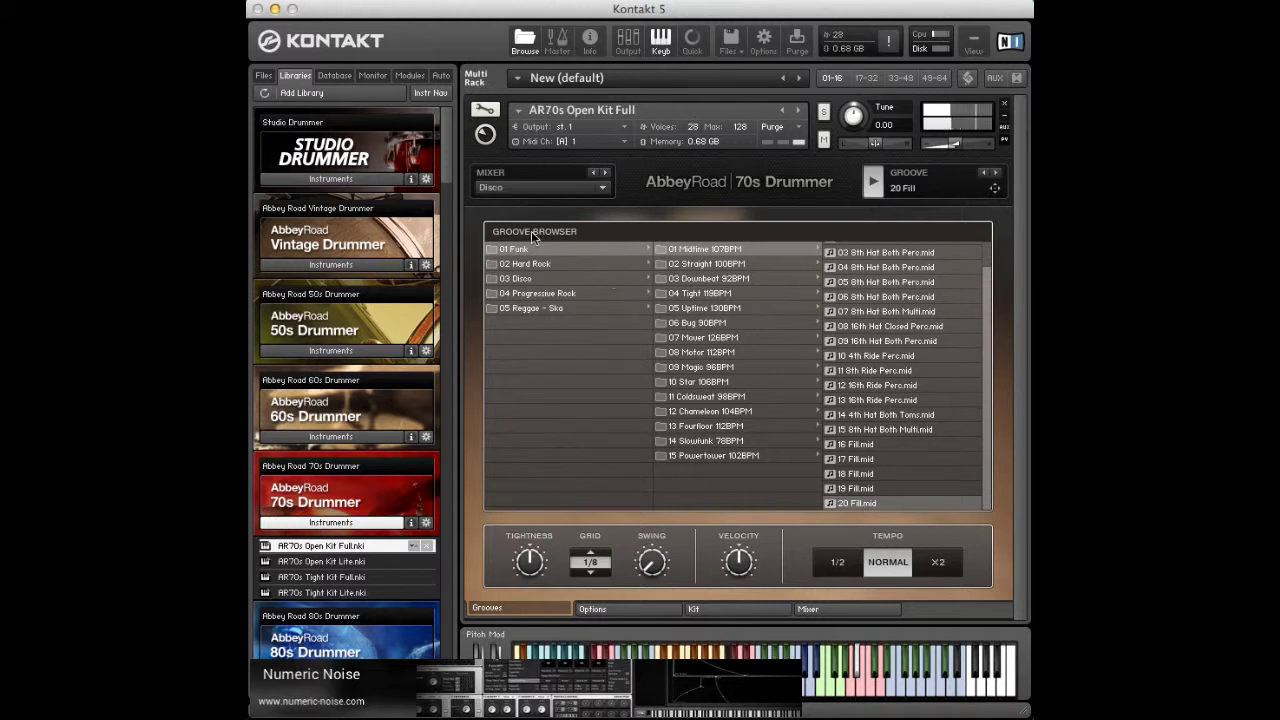
Step: Audition the Hard Rock grooves 01 8th Hat Both through 05 16th Toms in the 01 Frankenstein 111BPM folder
click(545, 264)
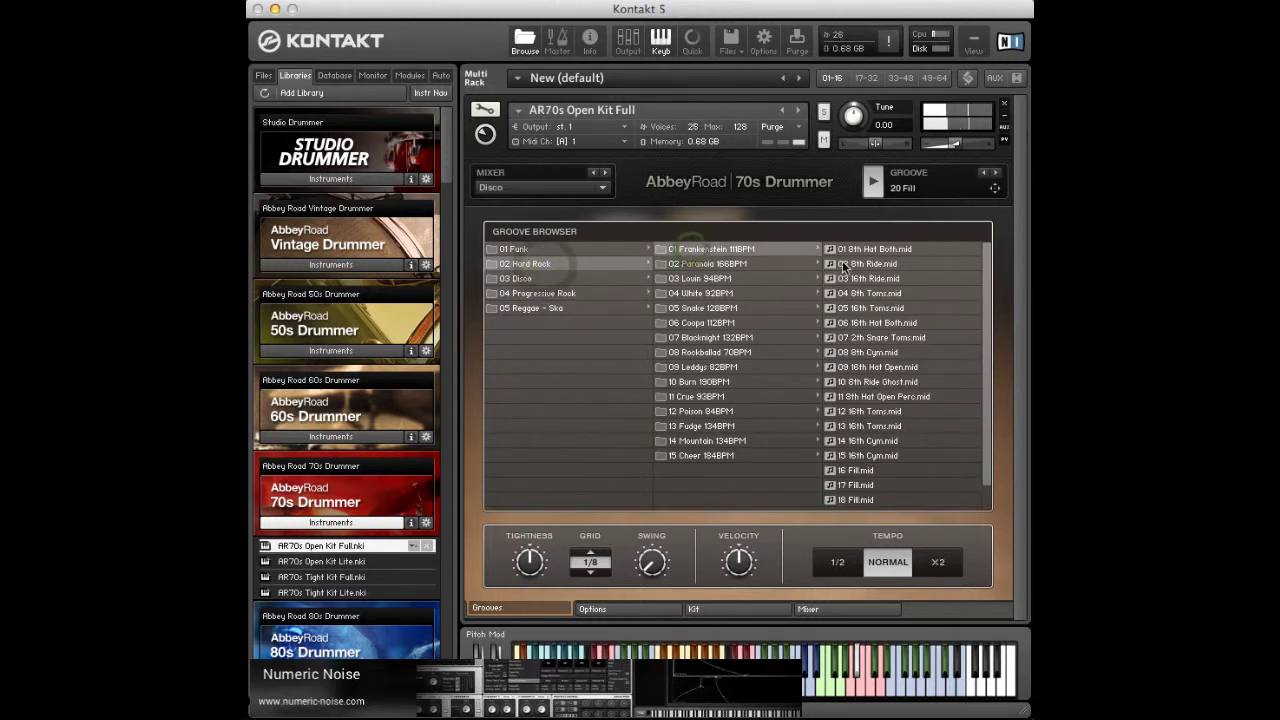
click(861, 250)
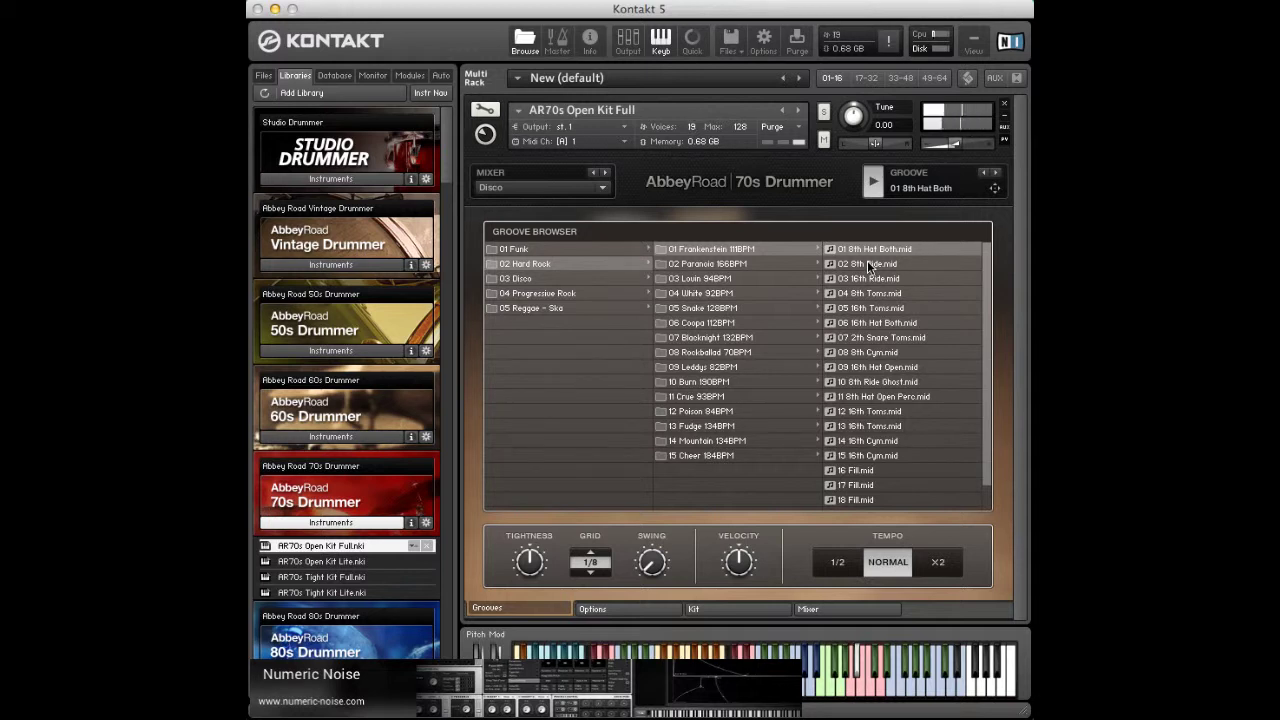
click(867, 262)
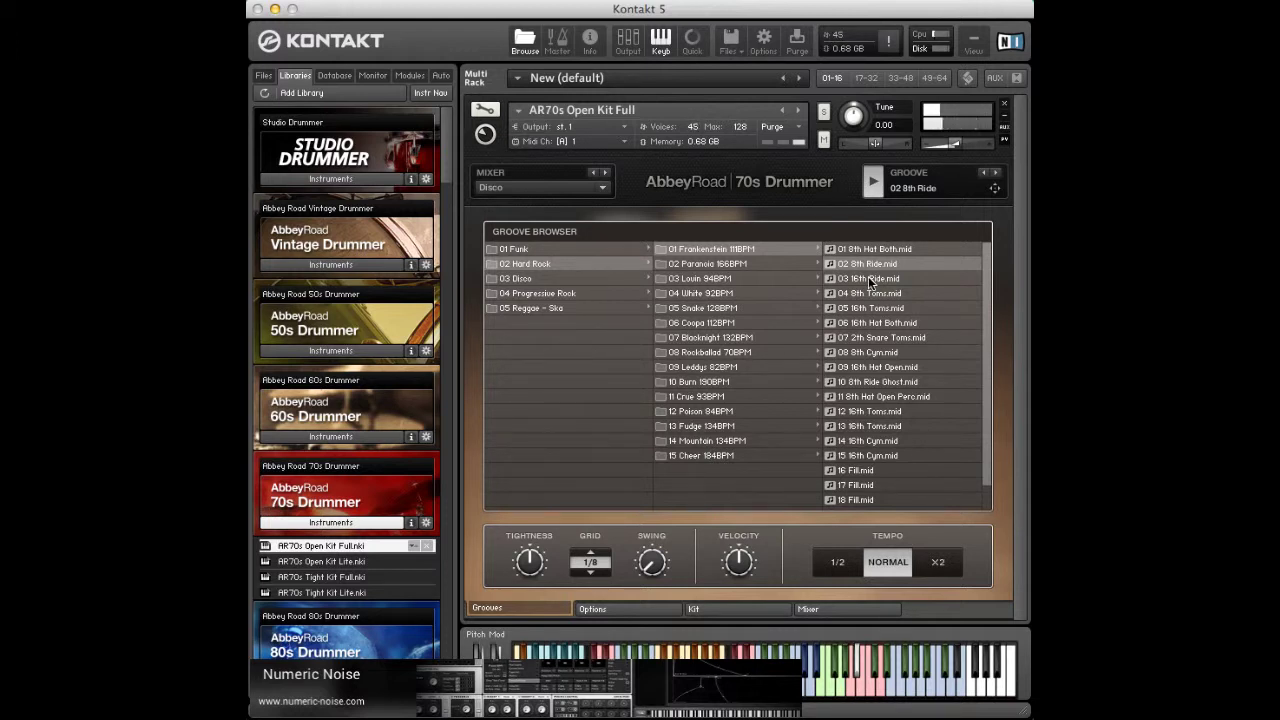
click(868, 277)
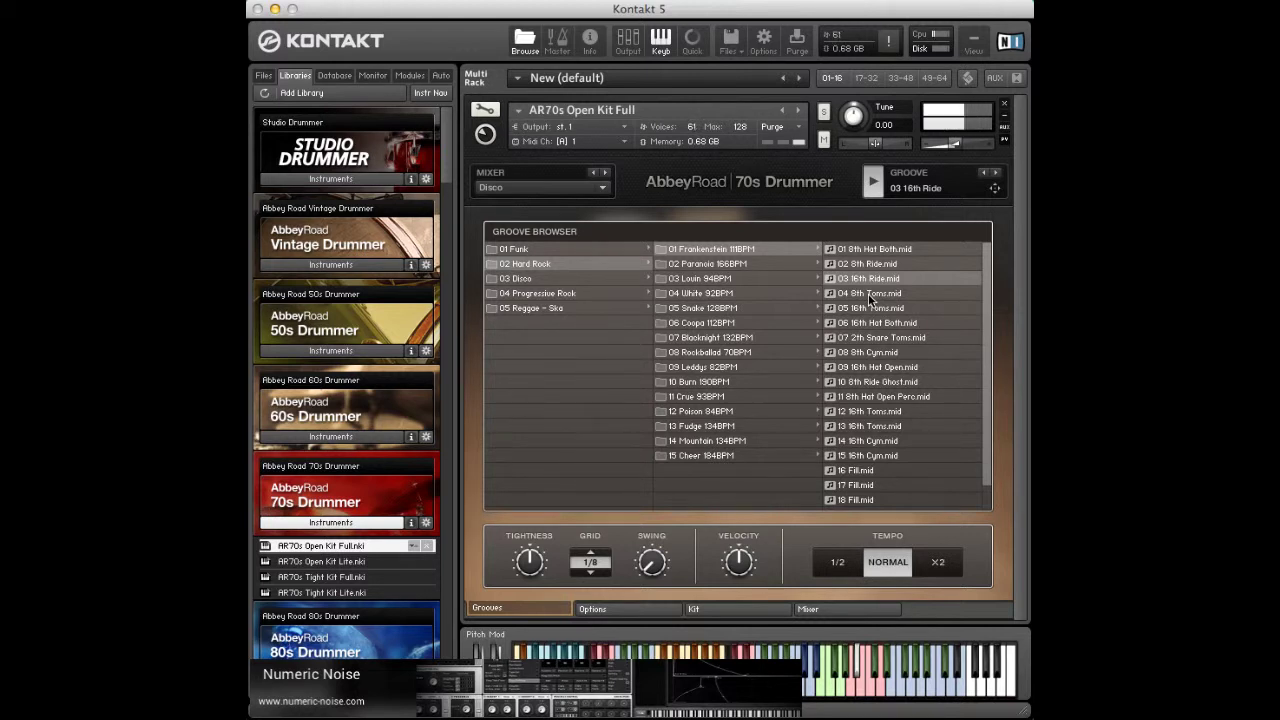
click(868, 293)
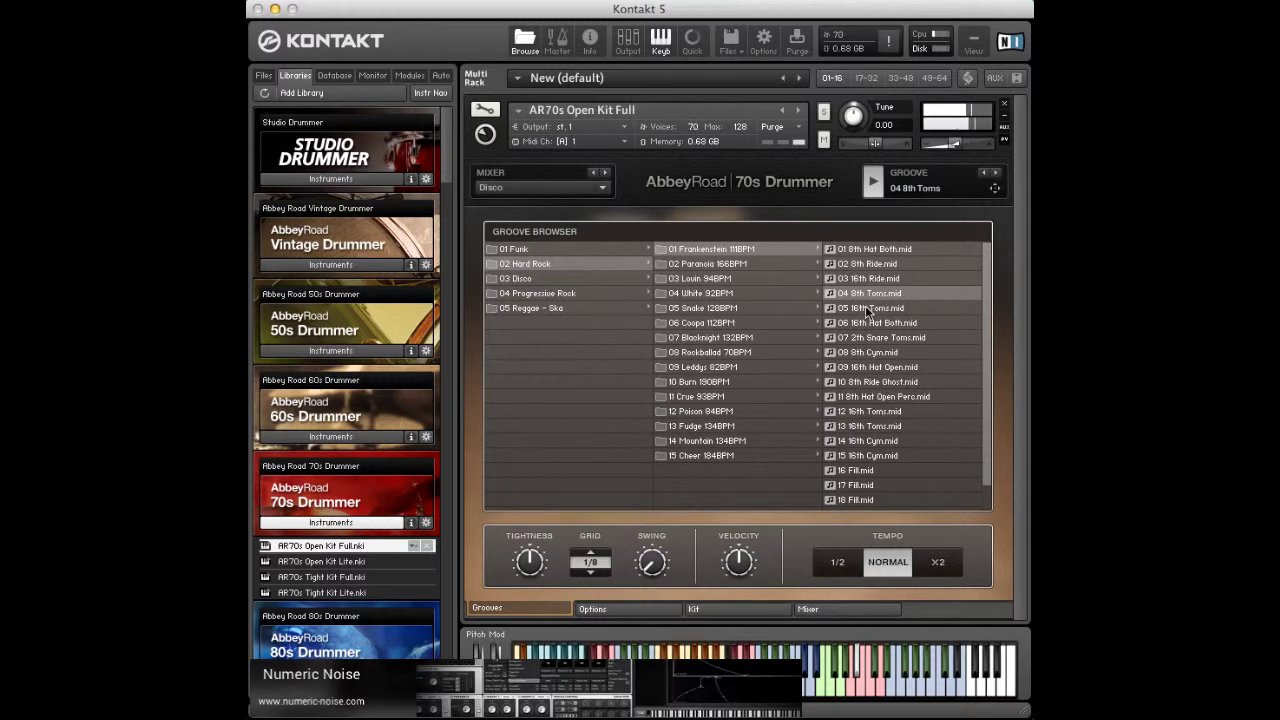
click(866, 308)
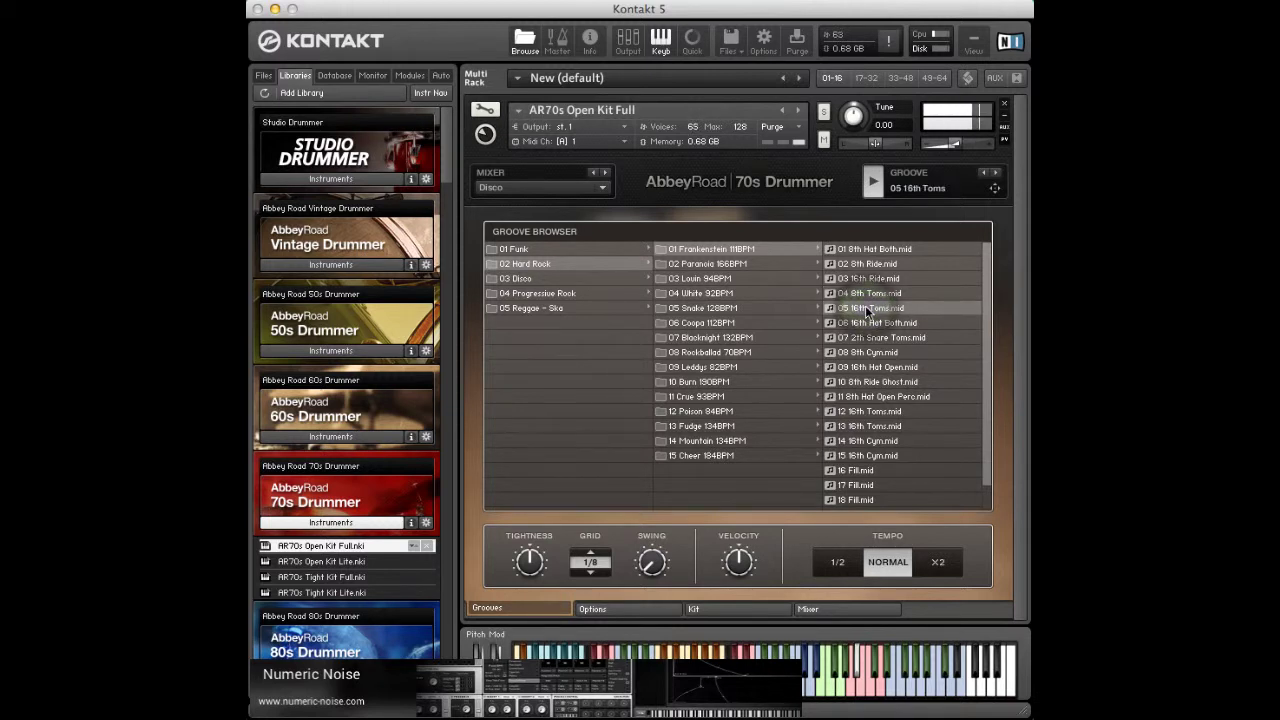
Step: Audition the Frankenstein 111BPM grooves from 06 16th Hat Both through 10 8th Ride Ghost, one after another
scroll(984, 300, down, 2)
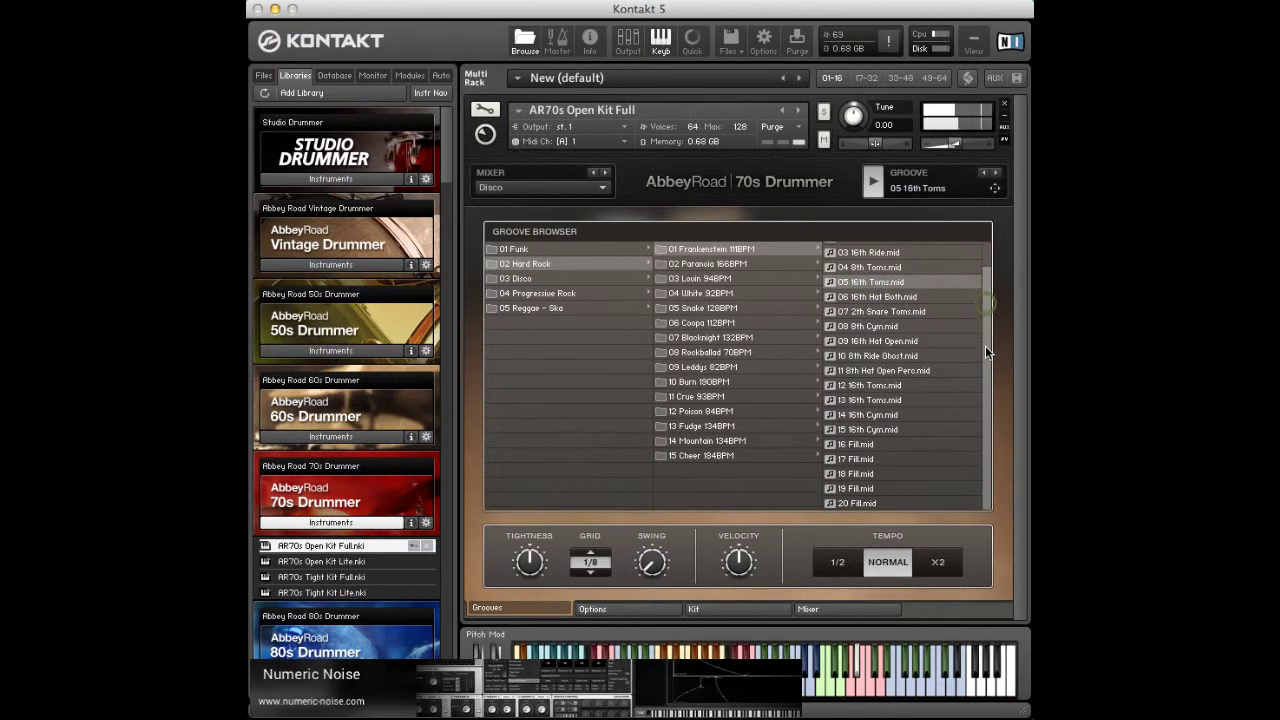
click(861, 296)
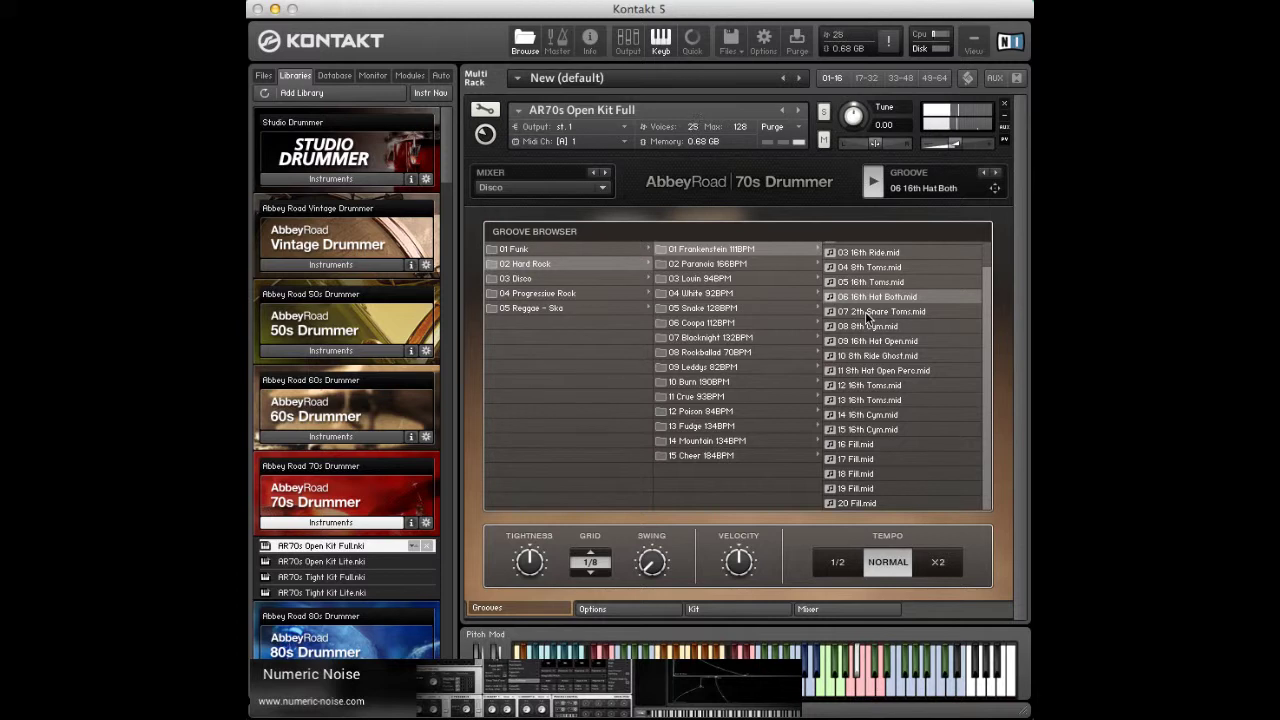
click(865, 311)
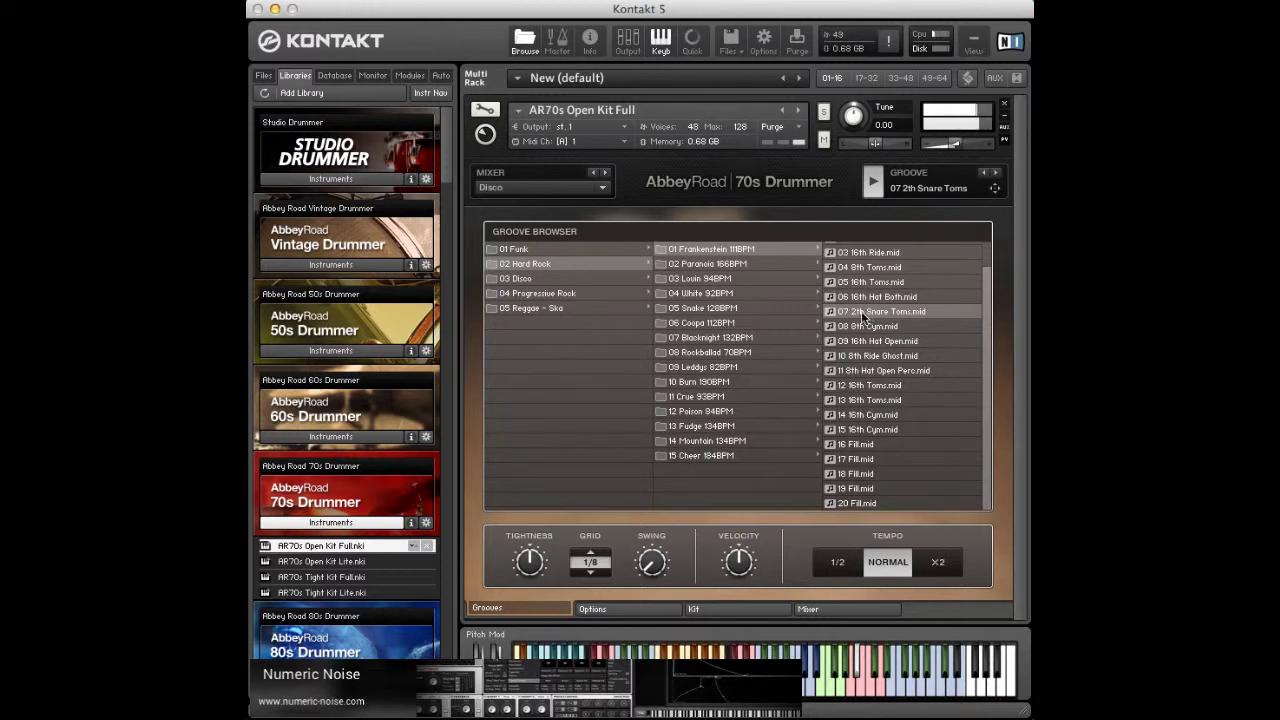
click(866, 326)
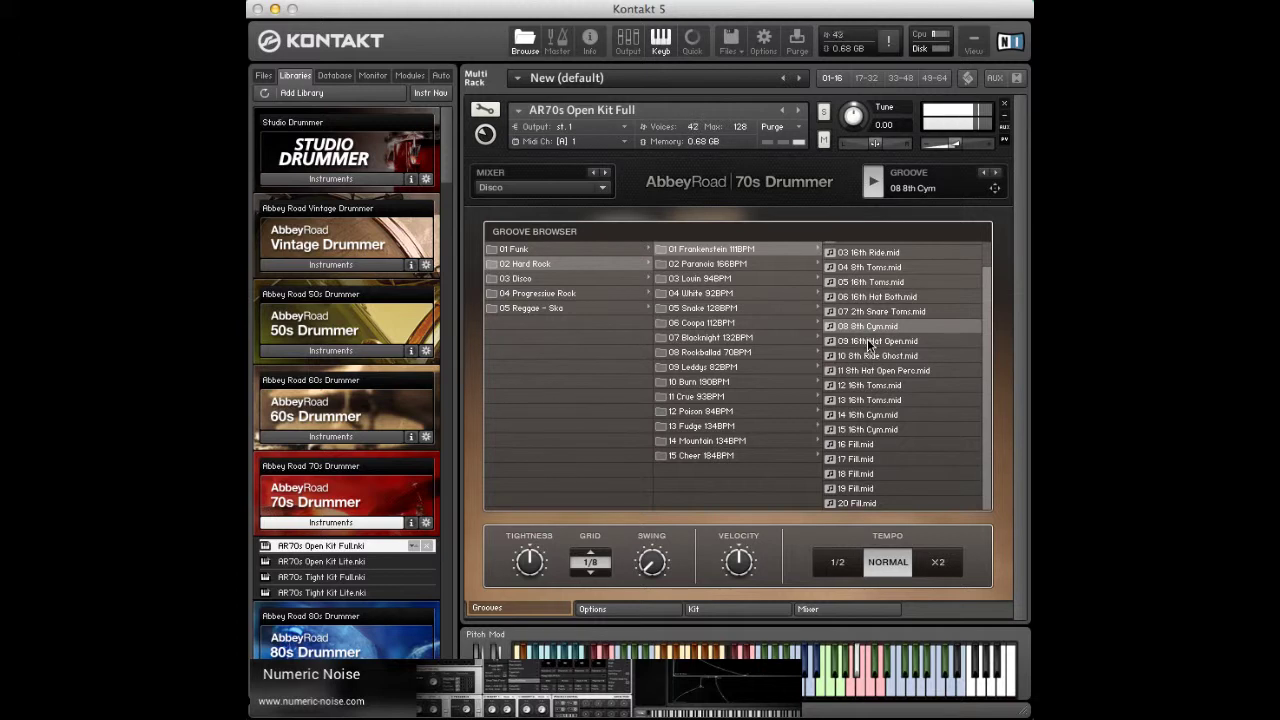
click(867, 338)
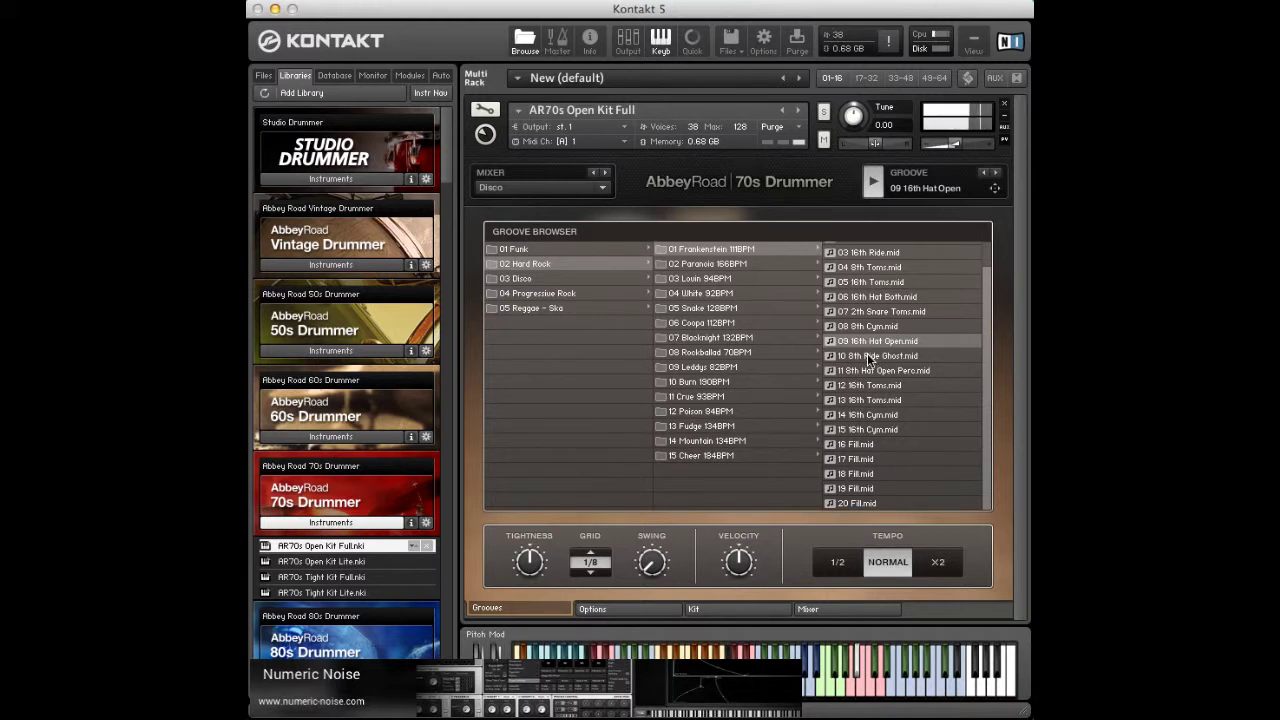
click(867, 355)
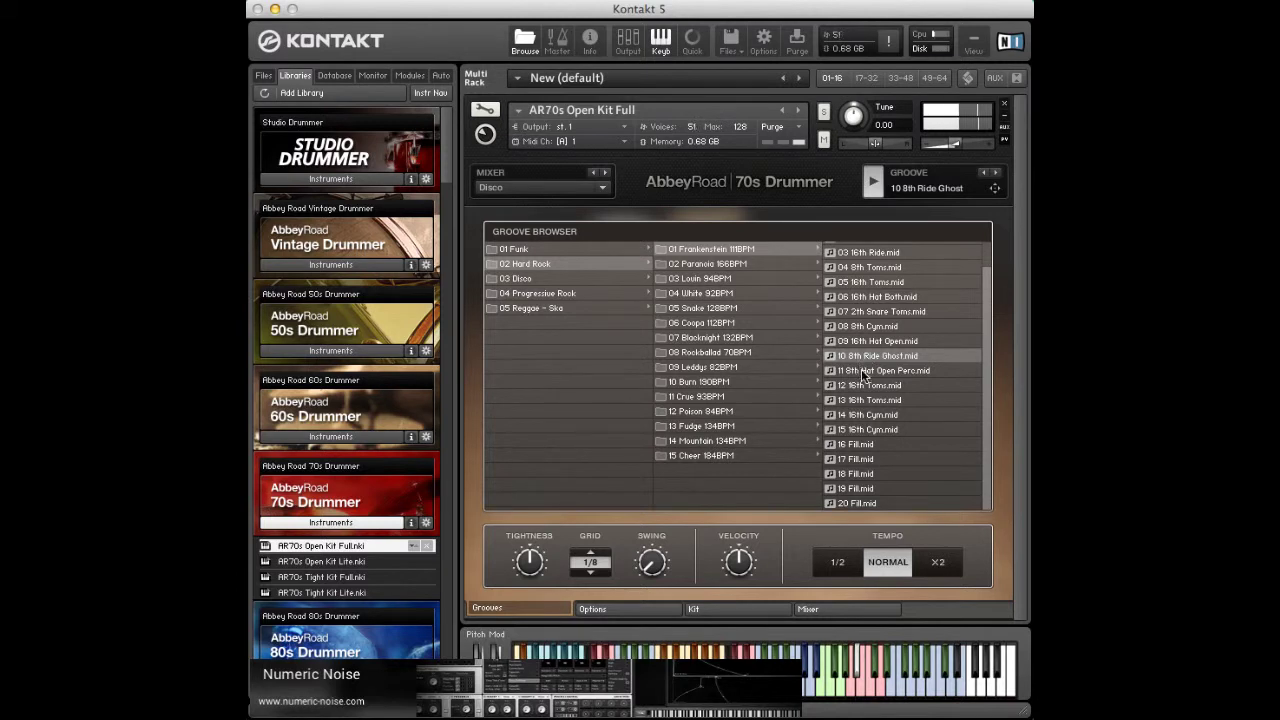
Step: Audition the Frankenstein 111BPM grooves from 11 8th Hat Open Perc through 15 16th Cym, one after another
click(861, 370)
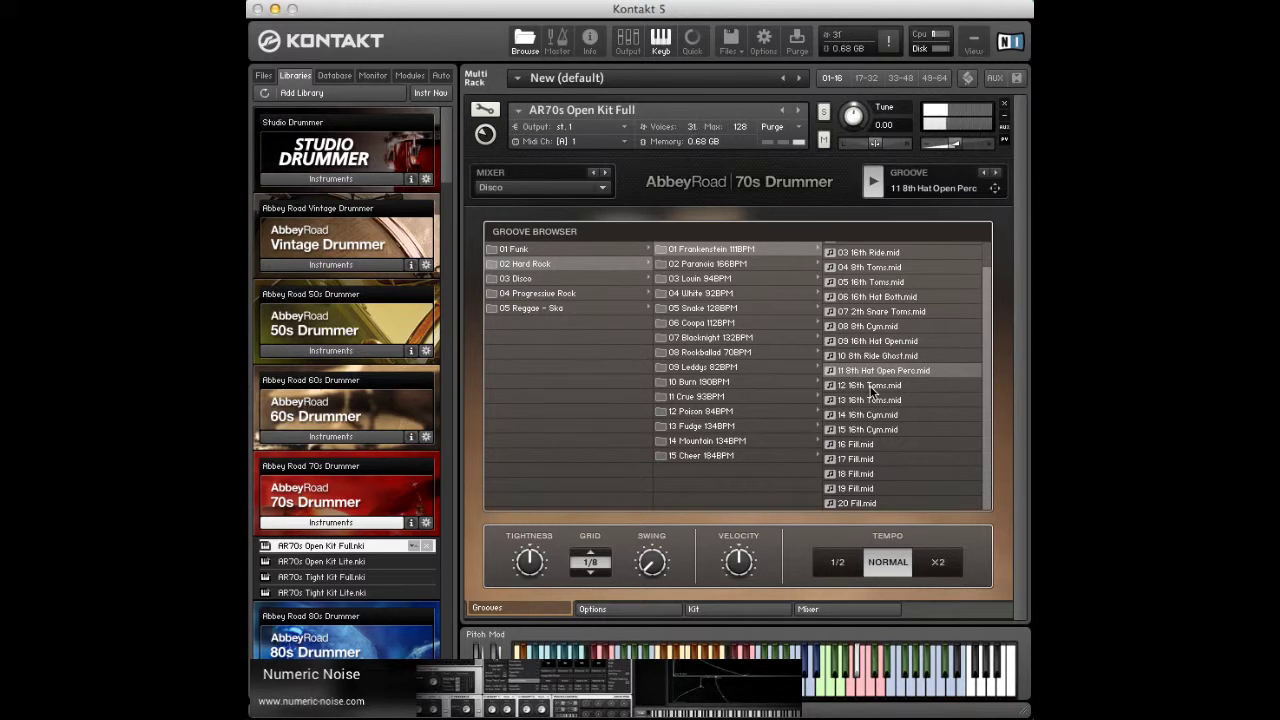
click(870, 386)
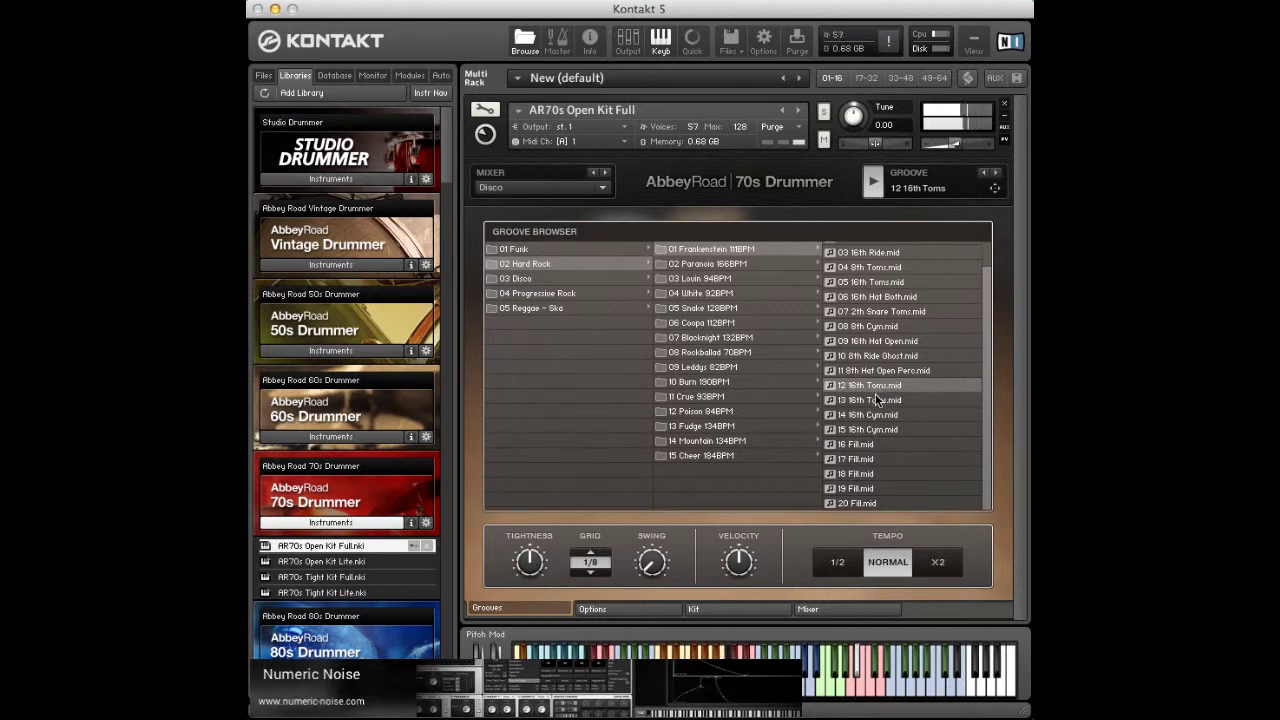
click(876, 399)
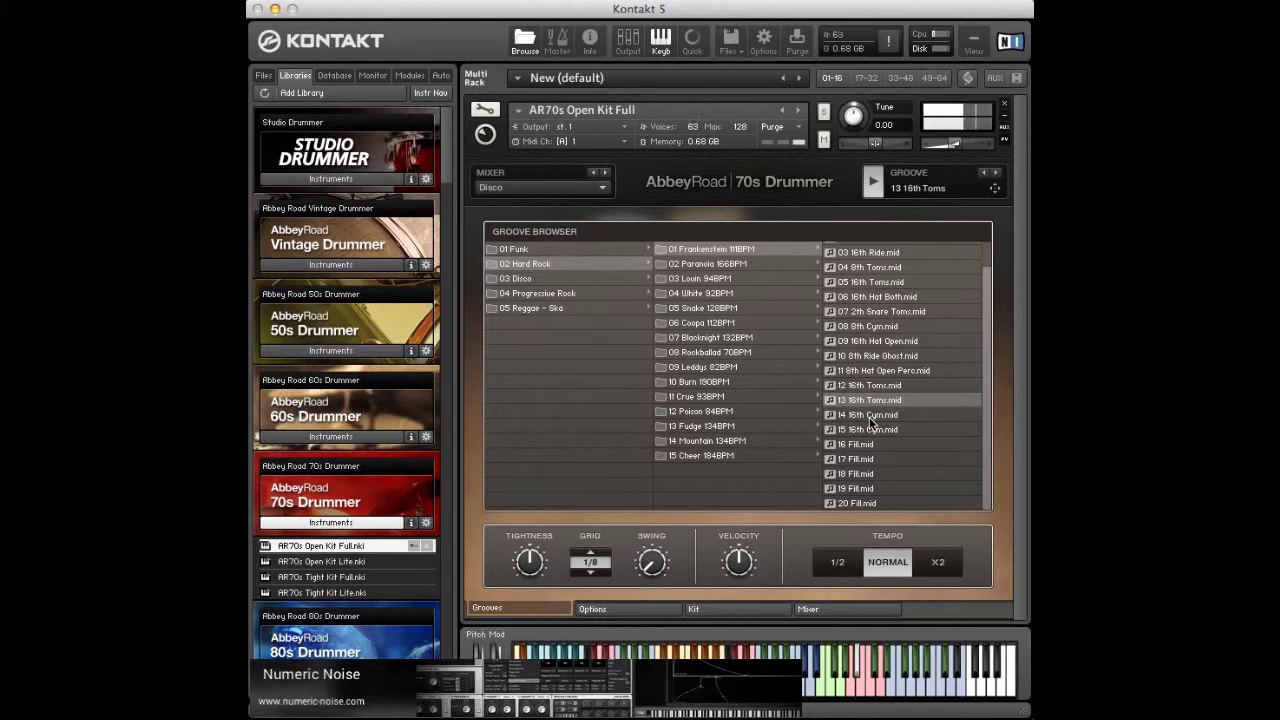
click(869, 415)
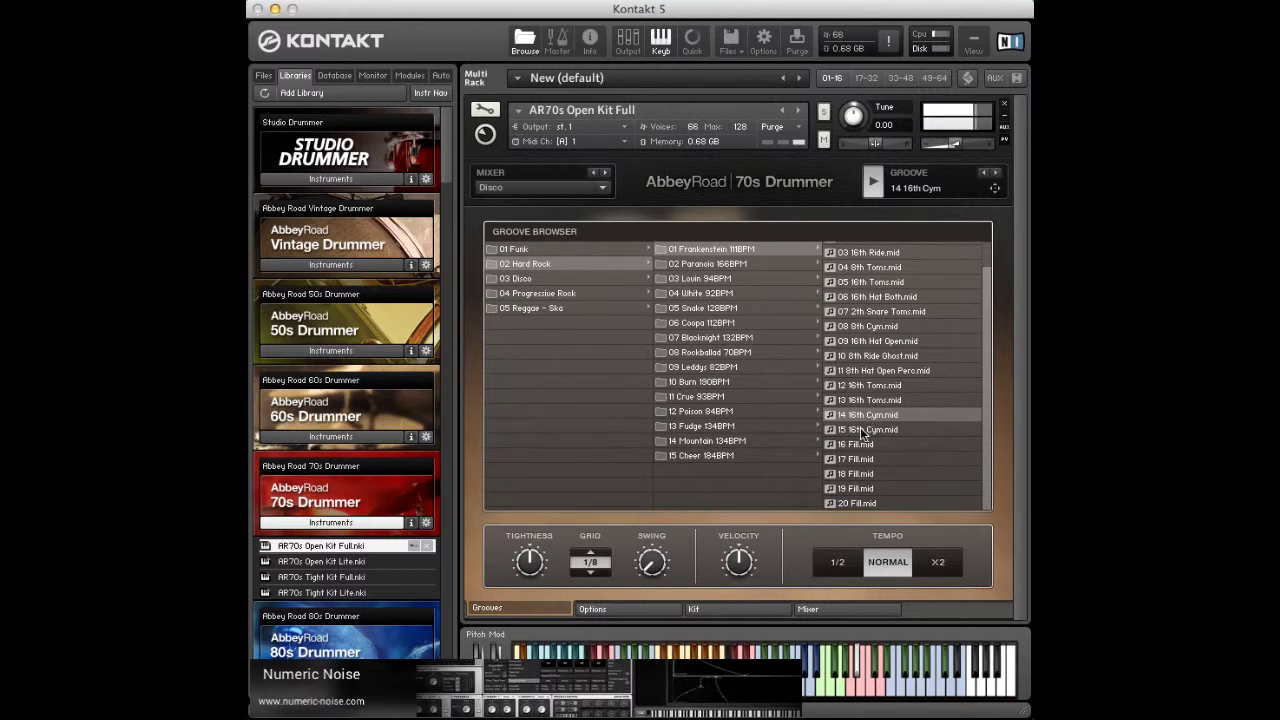
click(862, 430)
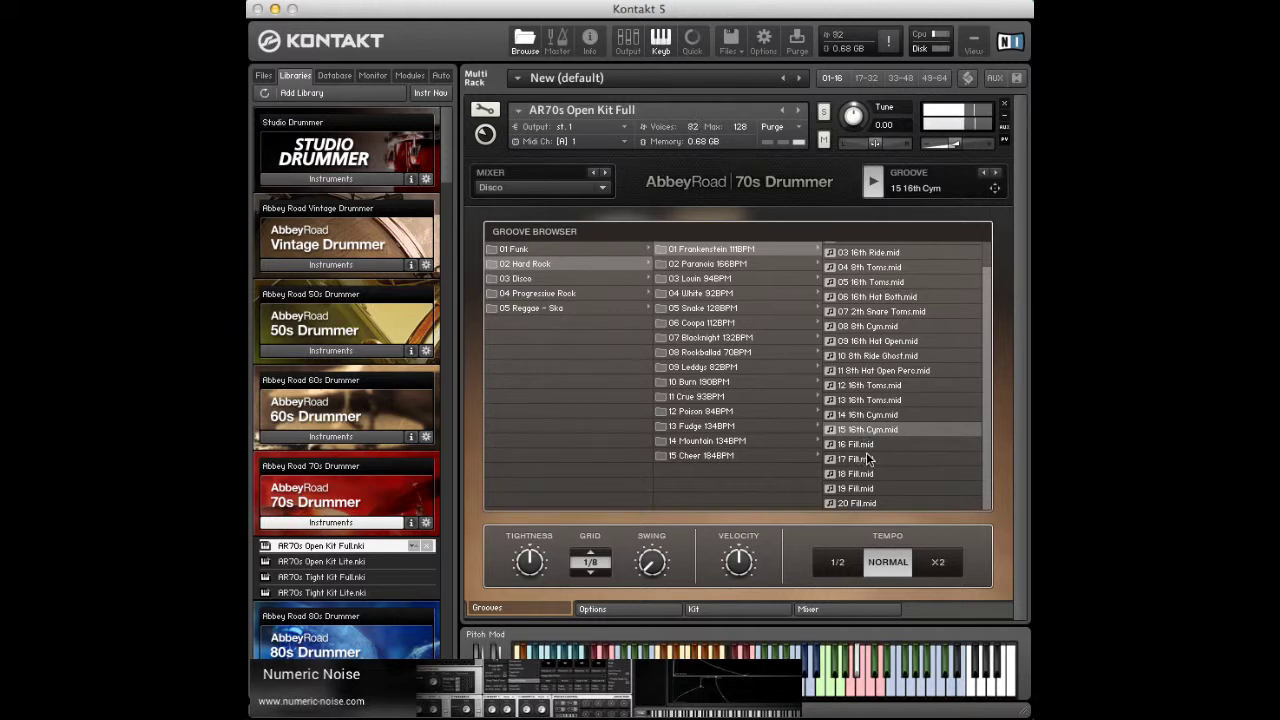
Step: Audition the five Frankenstein 111BPM drum fills, from 16 Fill through 20 Fill
click(867, 446)
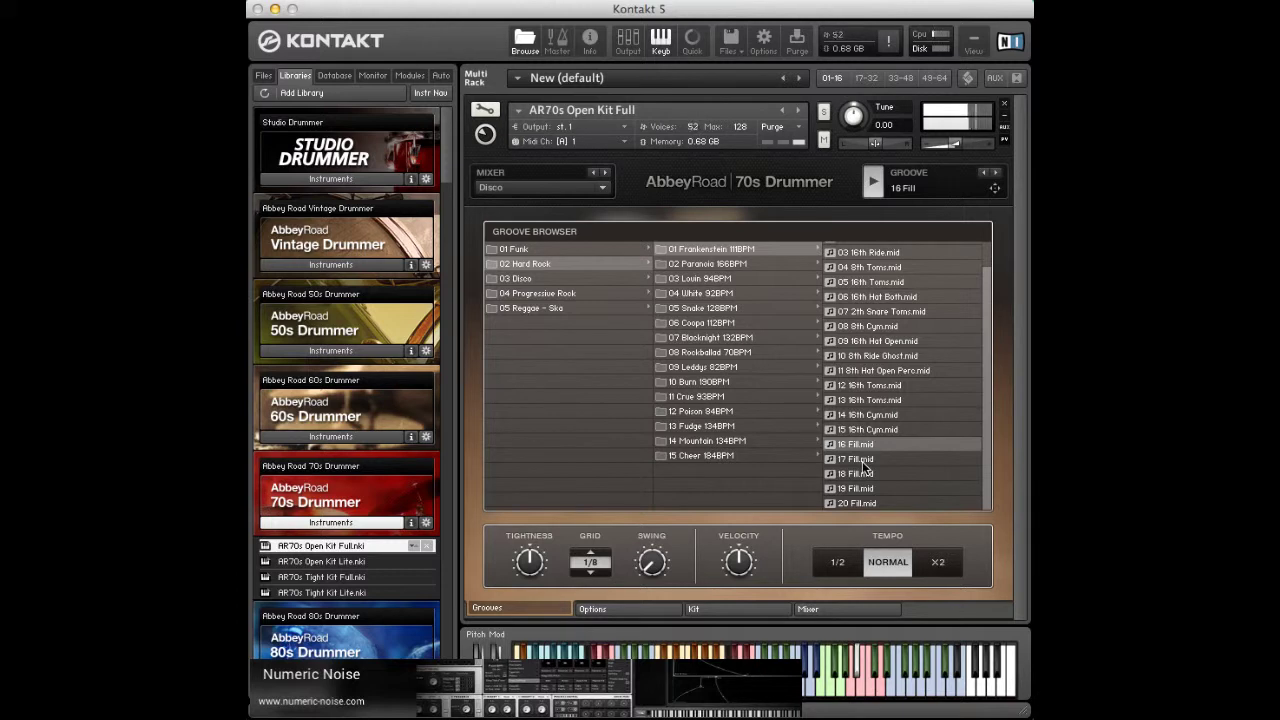
click(864, 462)
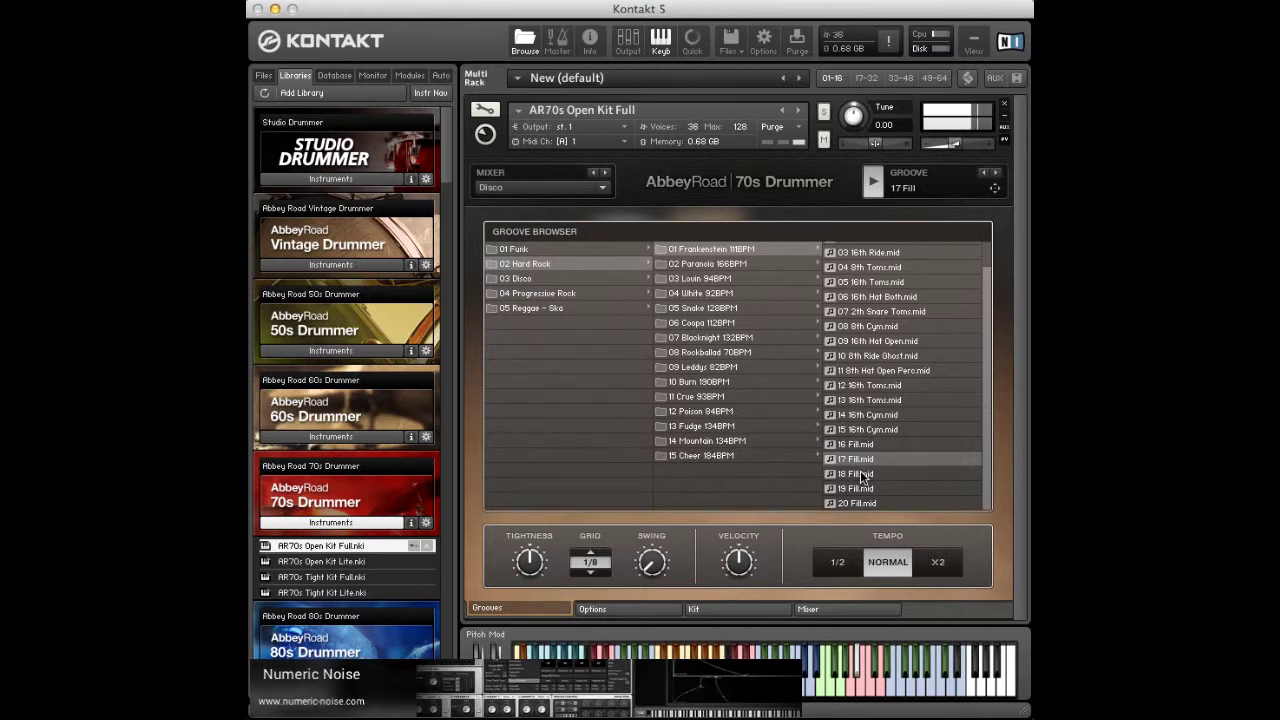
click(860, 474)
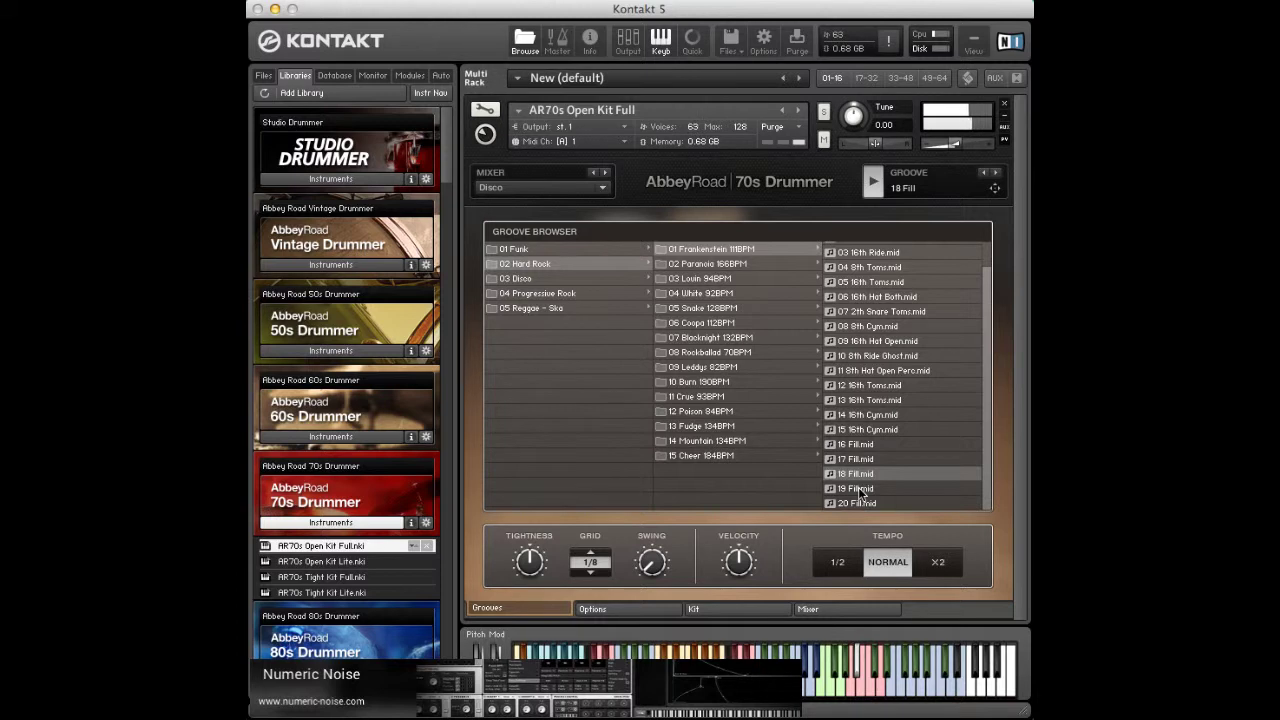
click(858, 489)
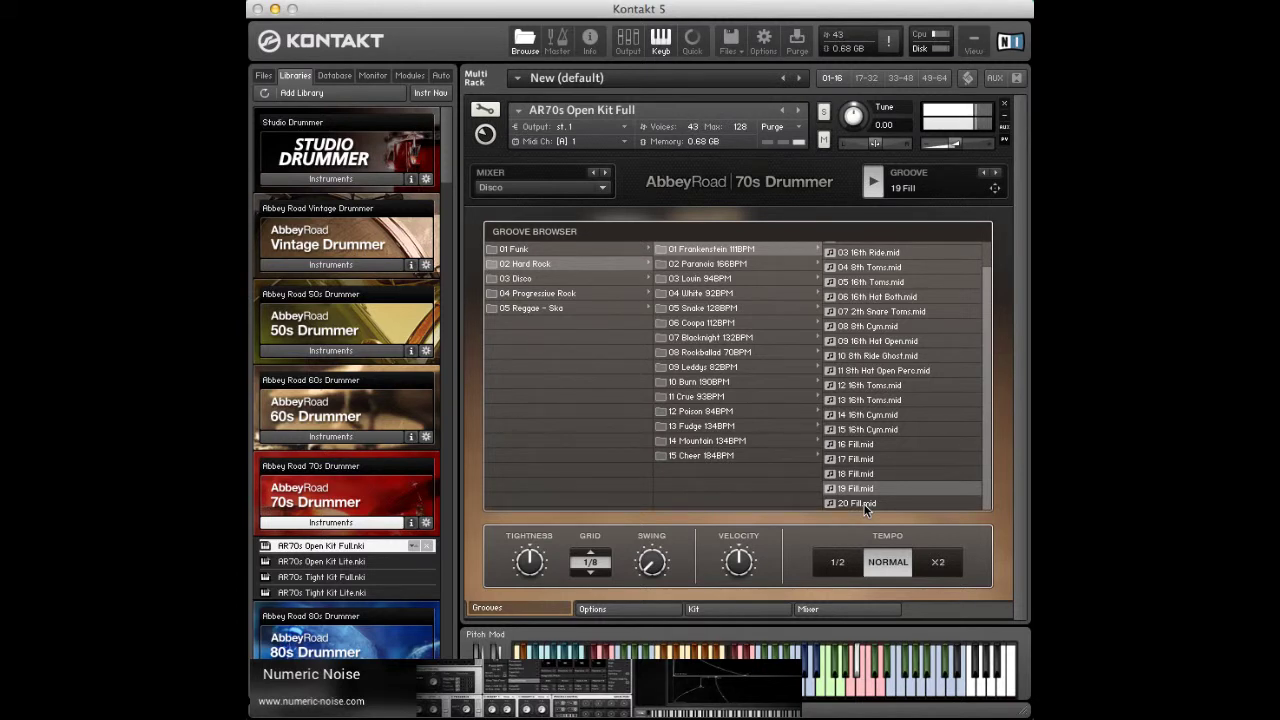
click(858, 503)
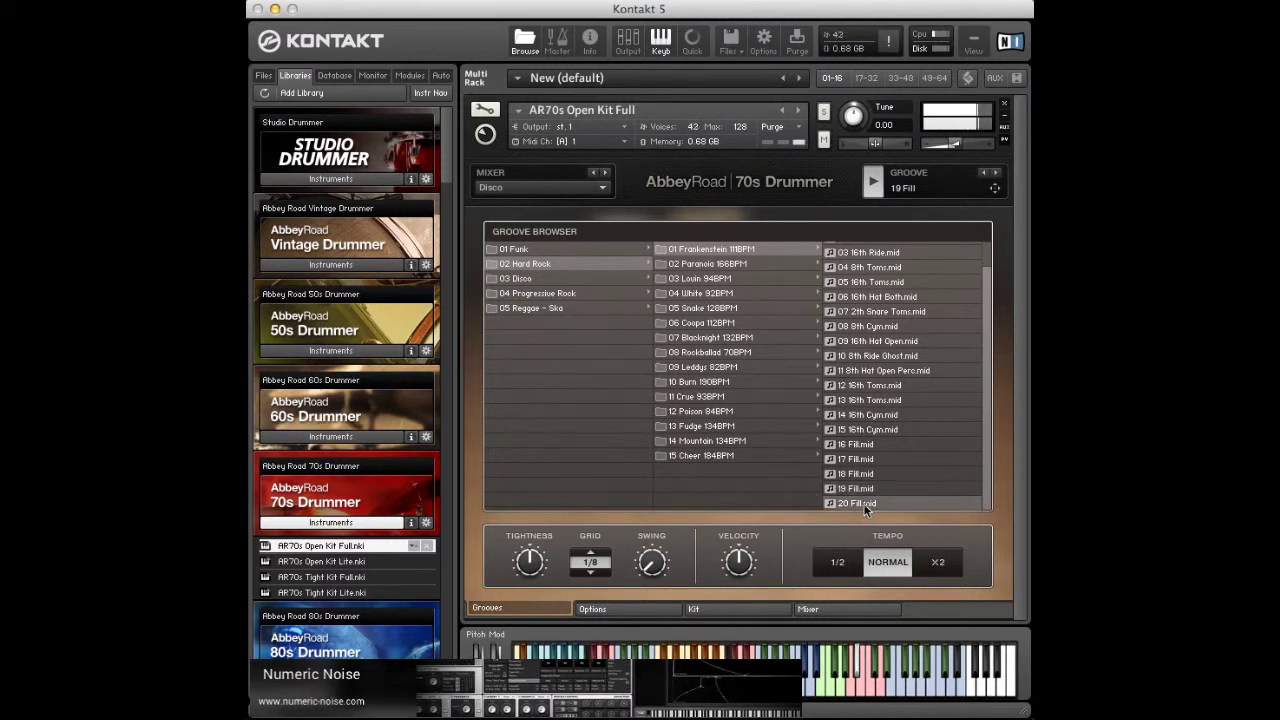
Step: Audition the Disco grooves 01 4th Hat Closed through 05 8th Hat Closed in the 01 Midtime 108BPM folder
click(521, 276)
click(764, 245)
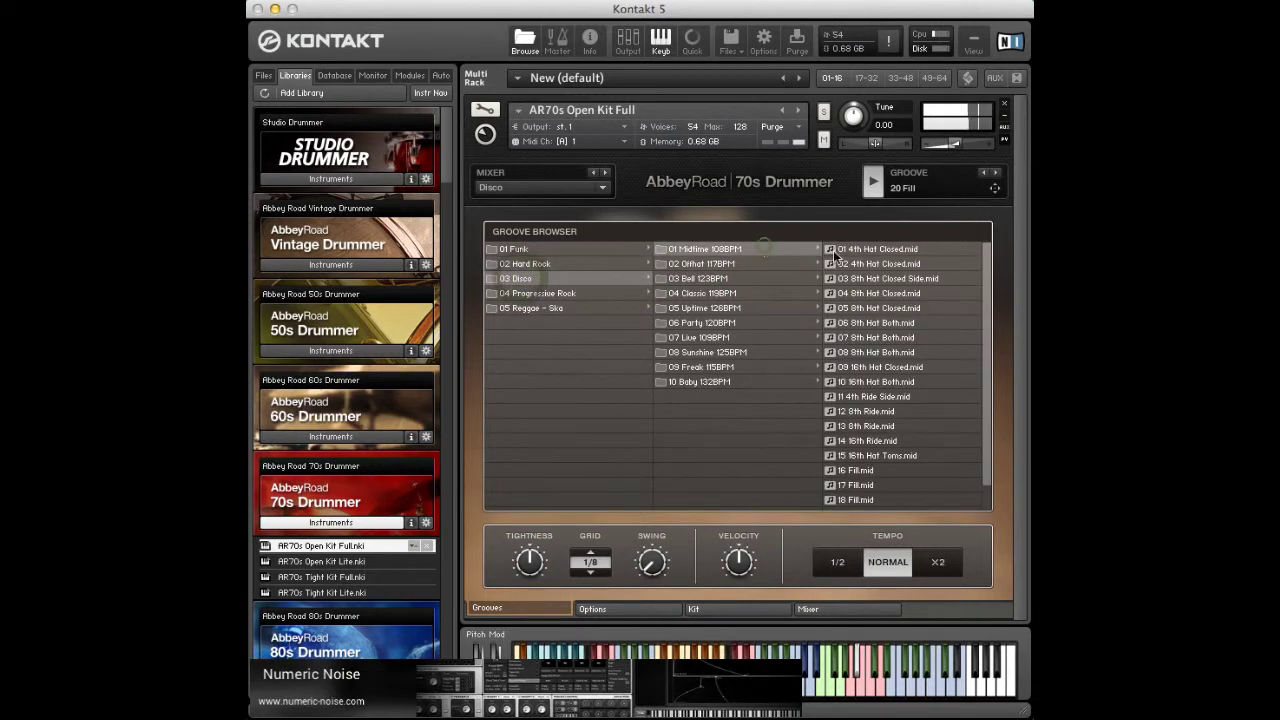
click(923, 249)
click(923, 249)
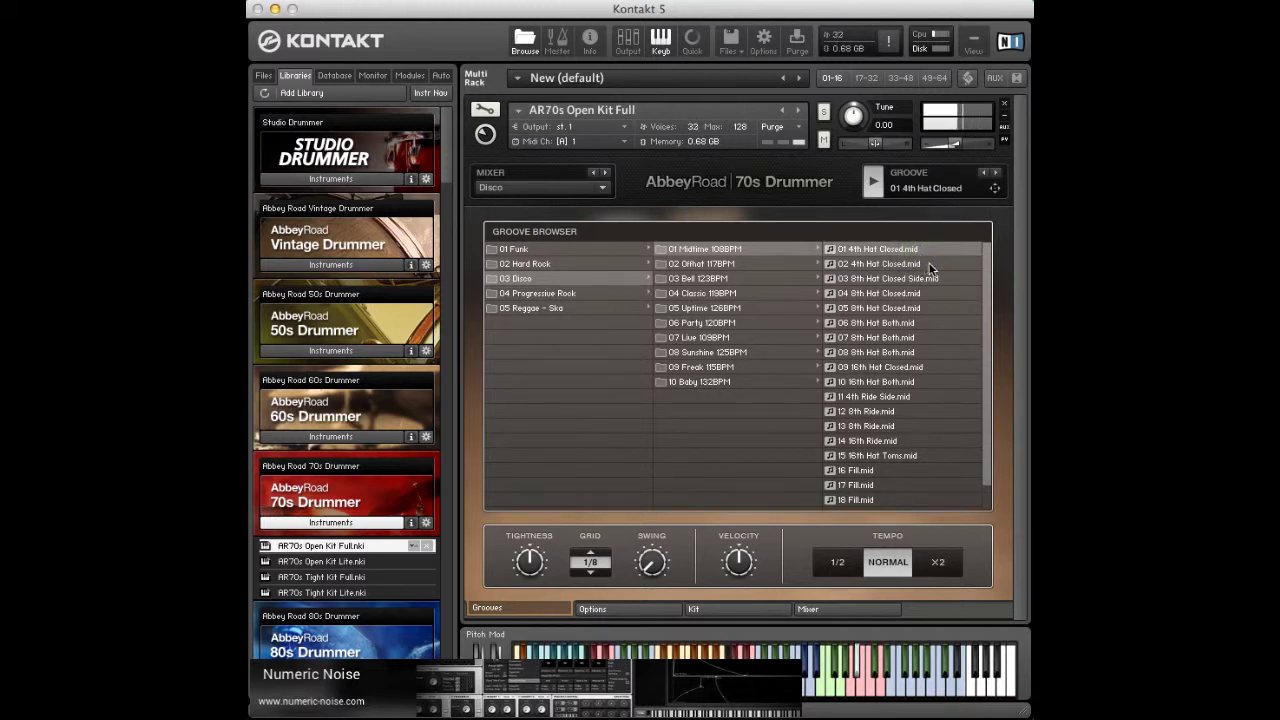
click(929, 263)
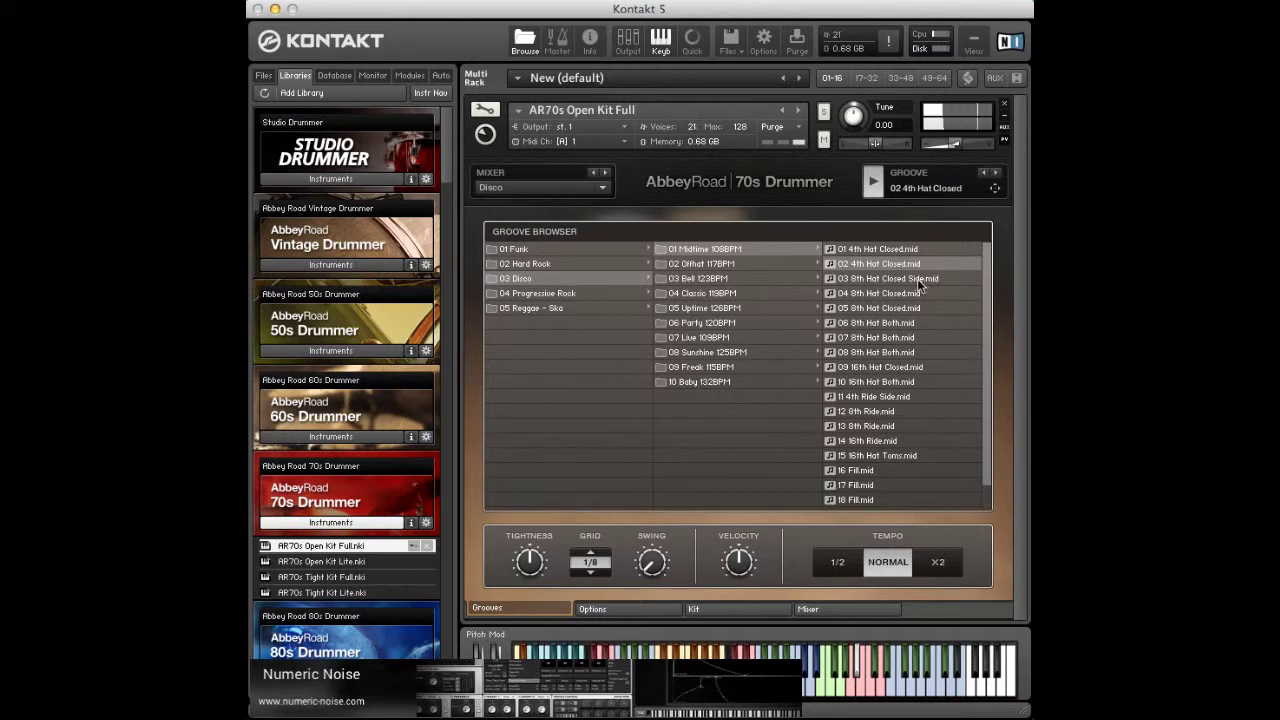
click(915, 282)
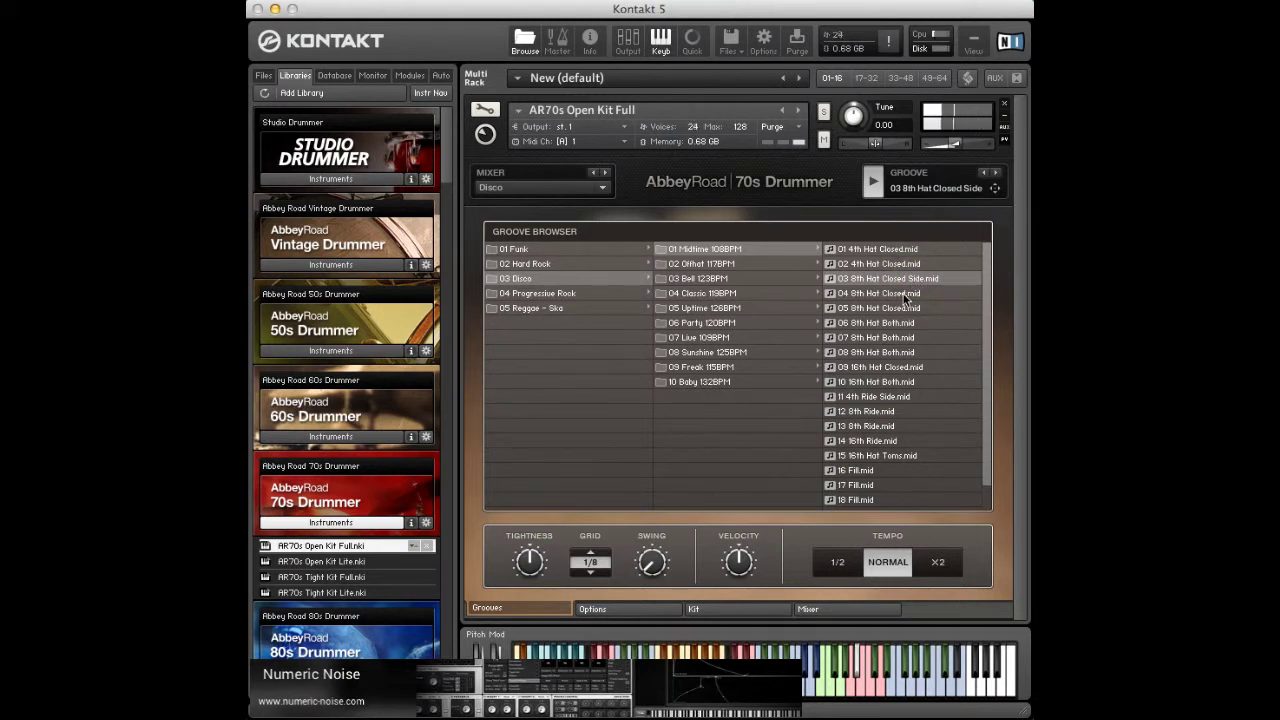
click(905, 294)
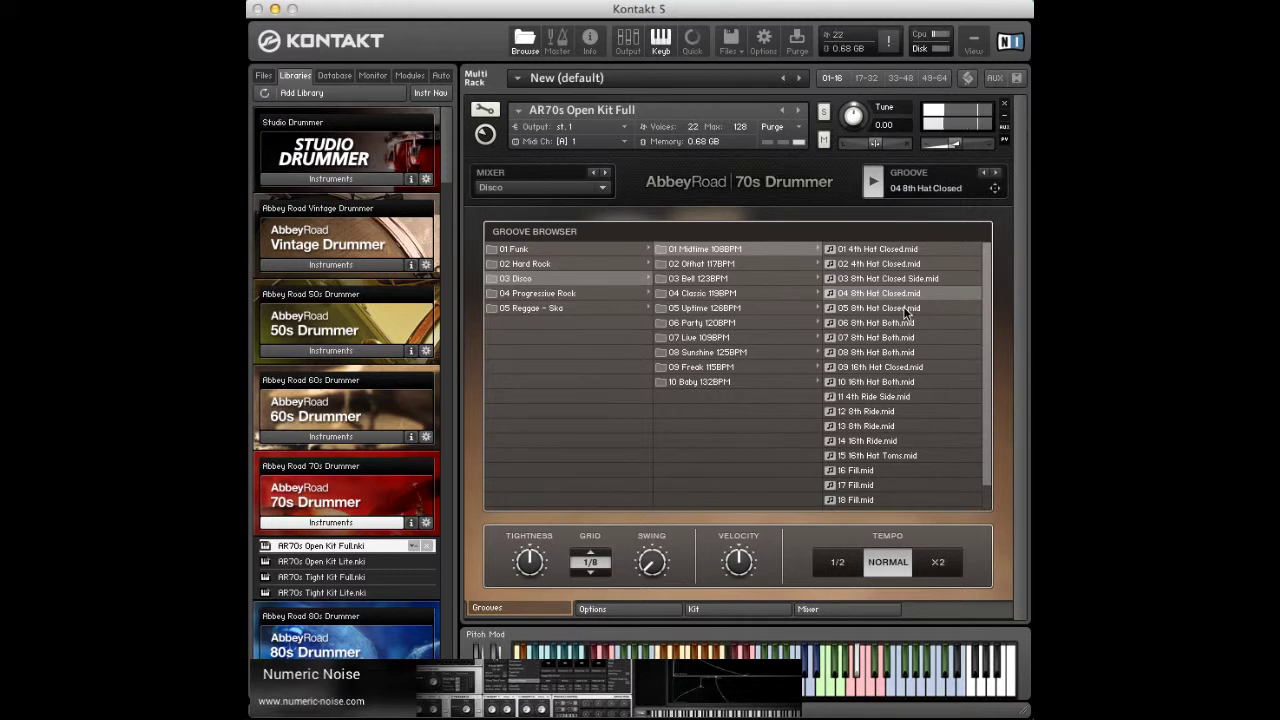
click(905, 310)
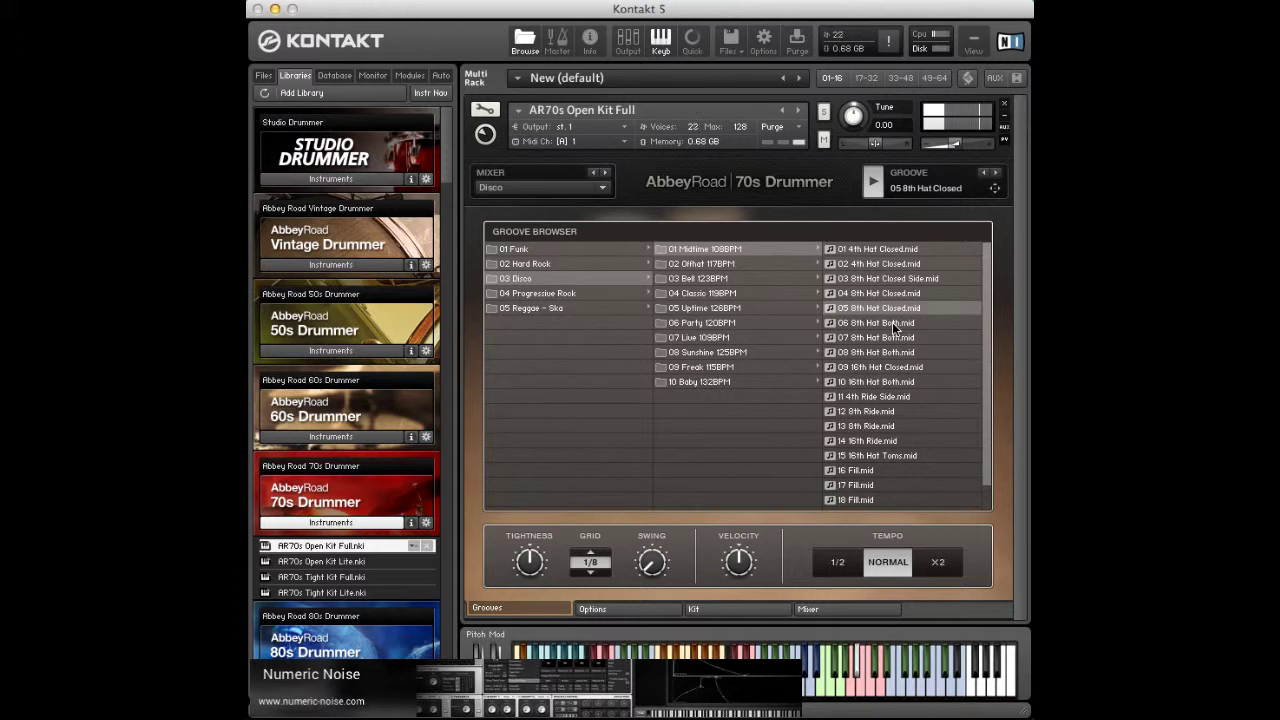
Step: Audition the Disco Midtime 108BPM grooves from 06 8th Hat Both through 10 16th Hat Both, one after another
click(892, 322)
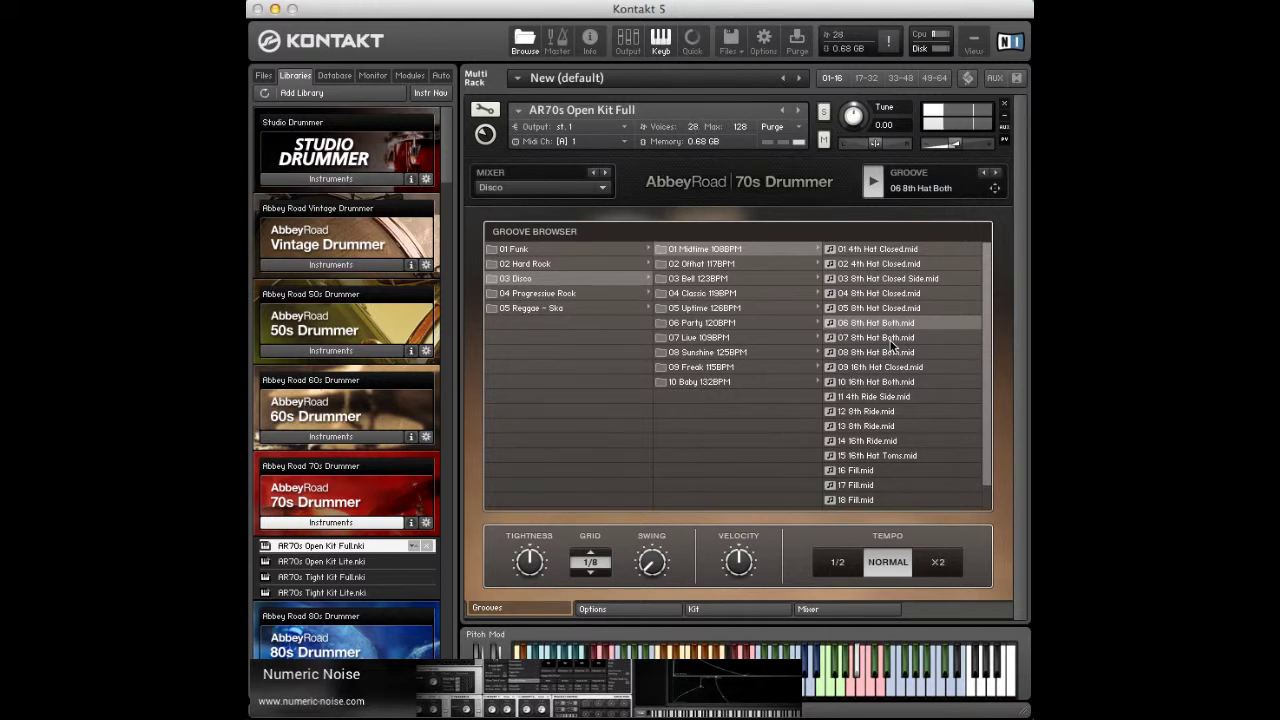
click(892, 340)
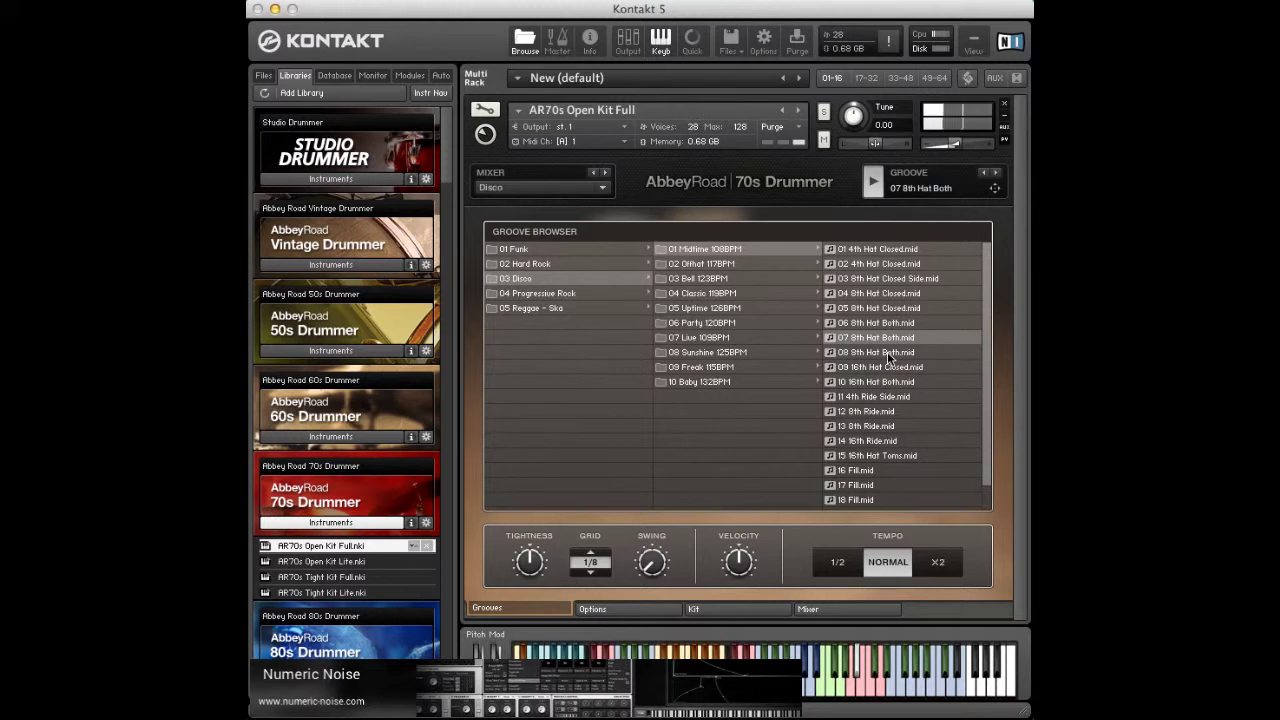
click(887, 351)
scroll(987, 351, down, 1)
scroll(987, 351, down, 1)
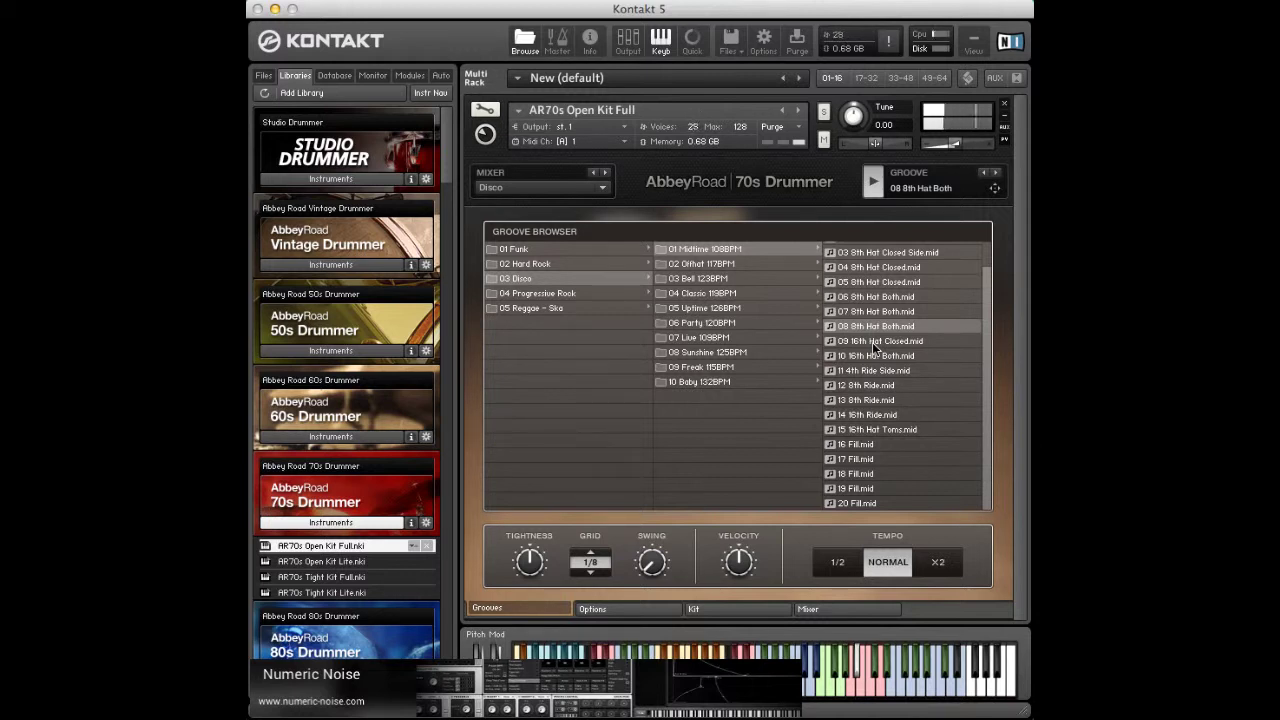
drag(872, 342, 882, 362)
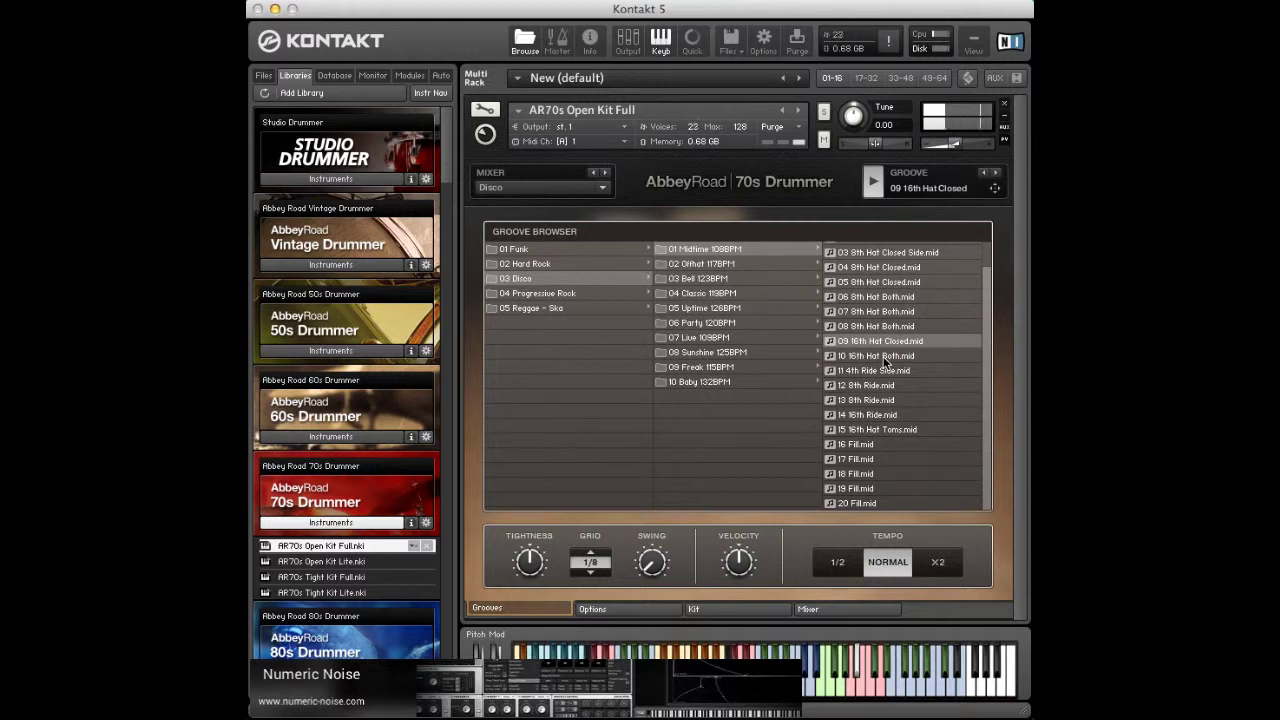
drag(885, 358, 885, 375)
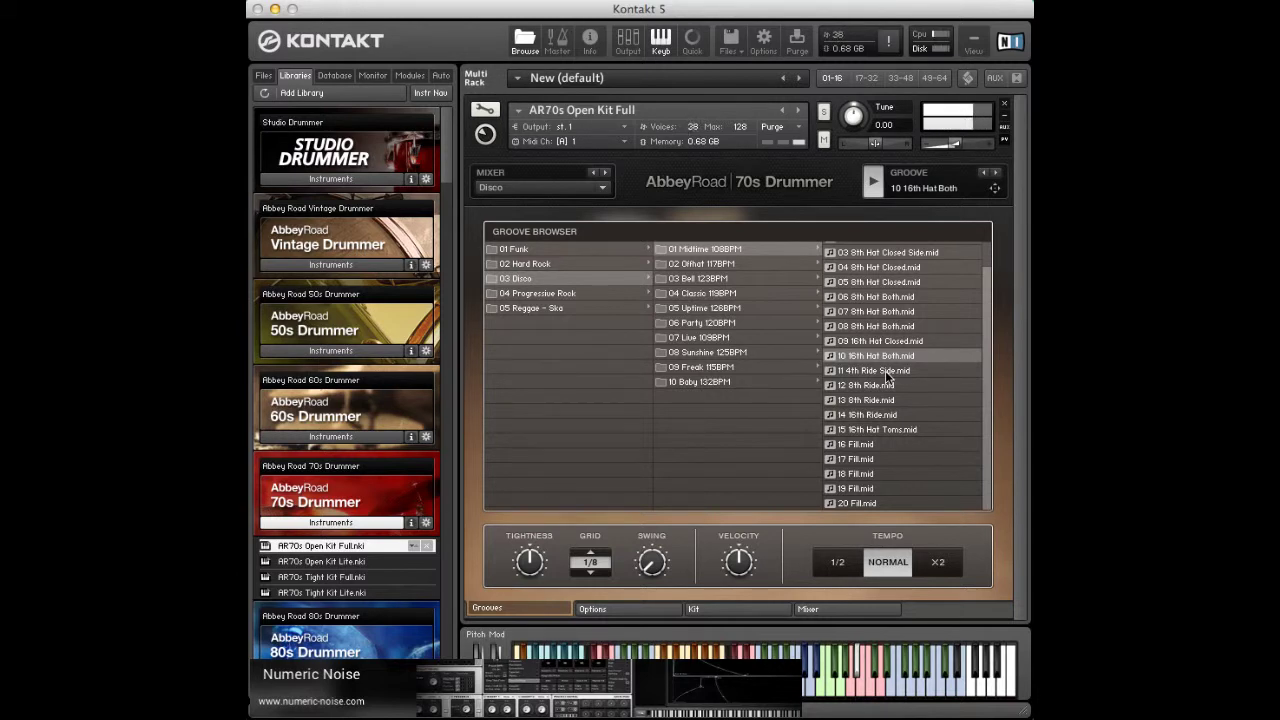
Step: Audition the Disco Midtime 108BPM grooves from 11 4th Ride Side through 15 16th Hat Toms, one after another
click(885, 370)
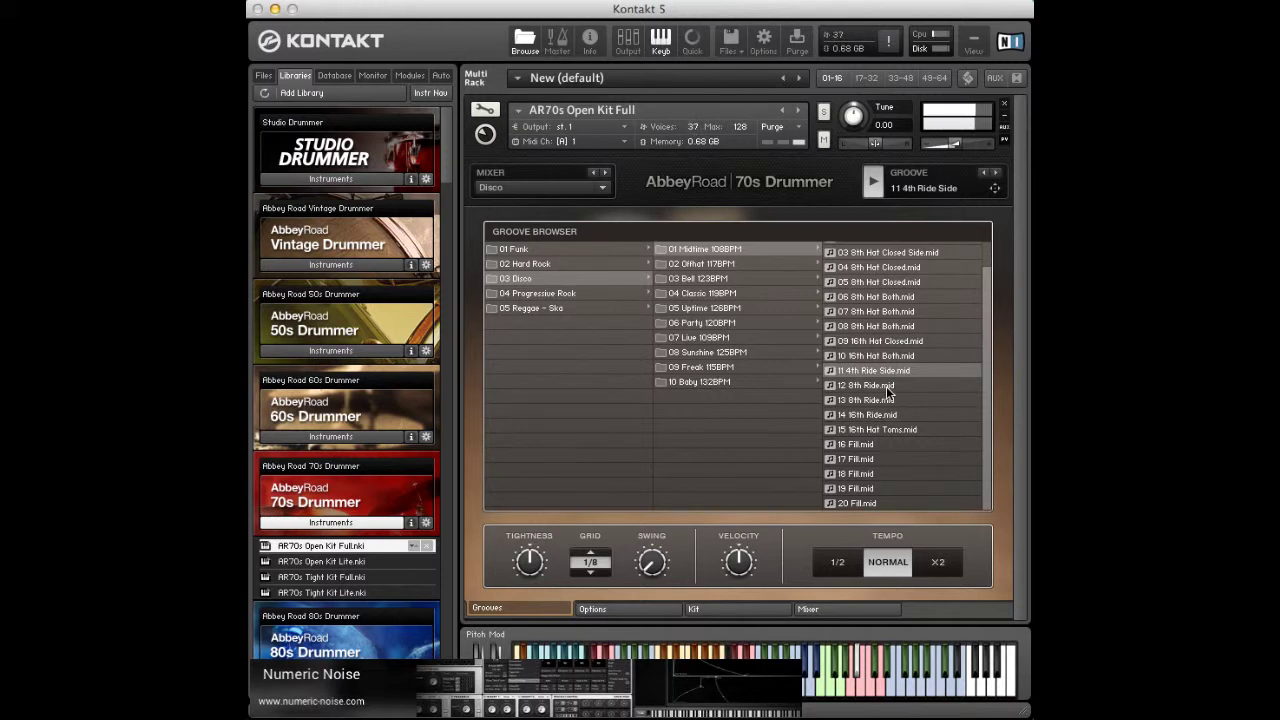
click(886, 389)
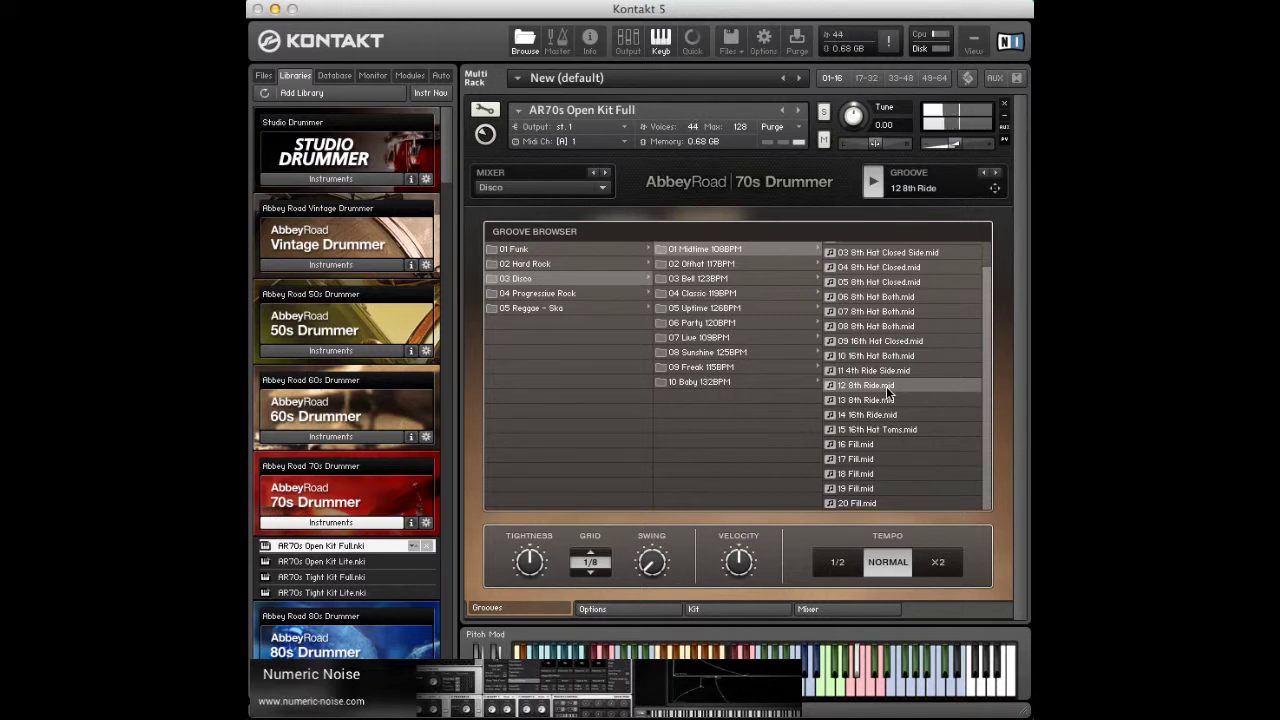
click(874, 401)
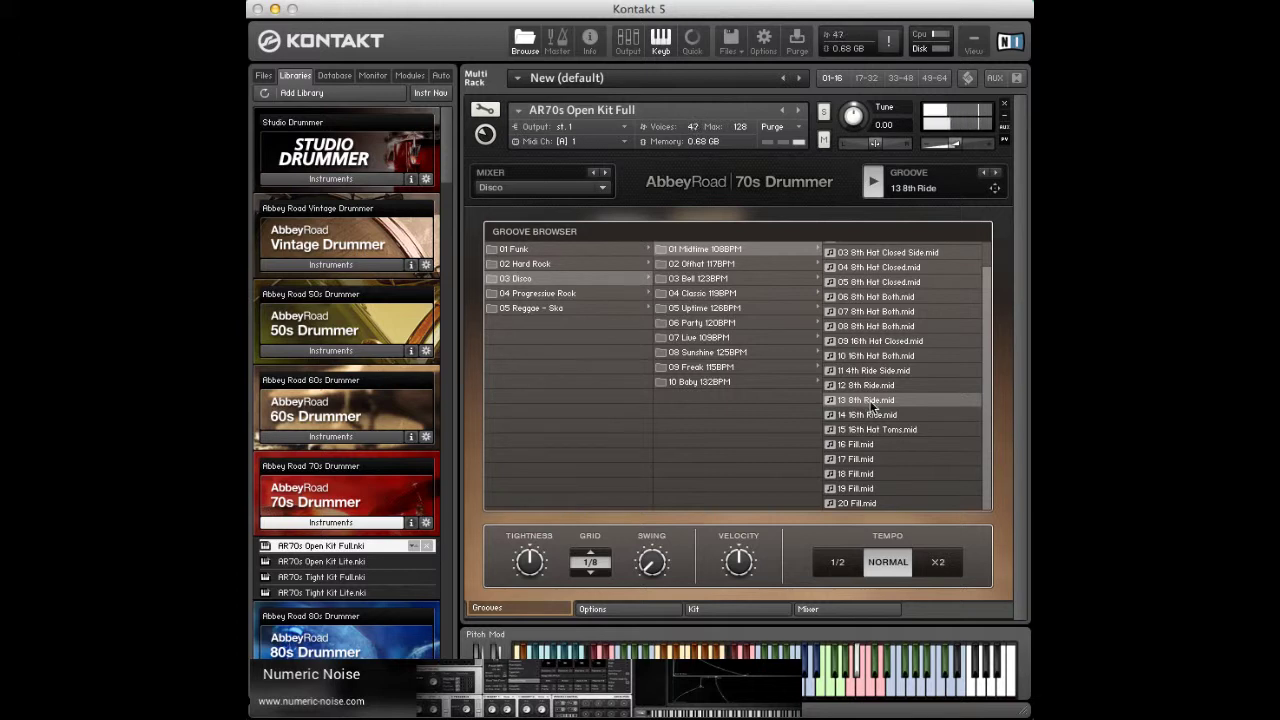
click(867, 416)
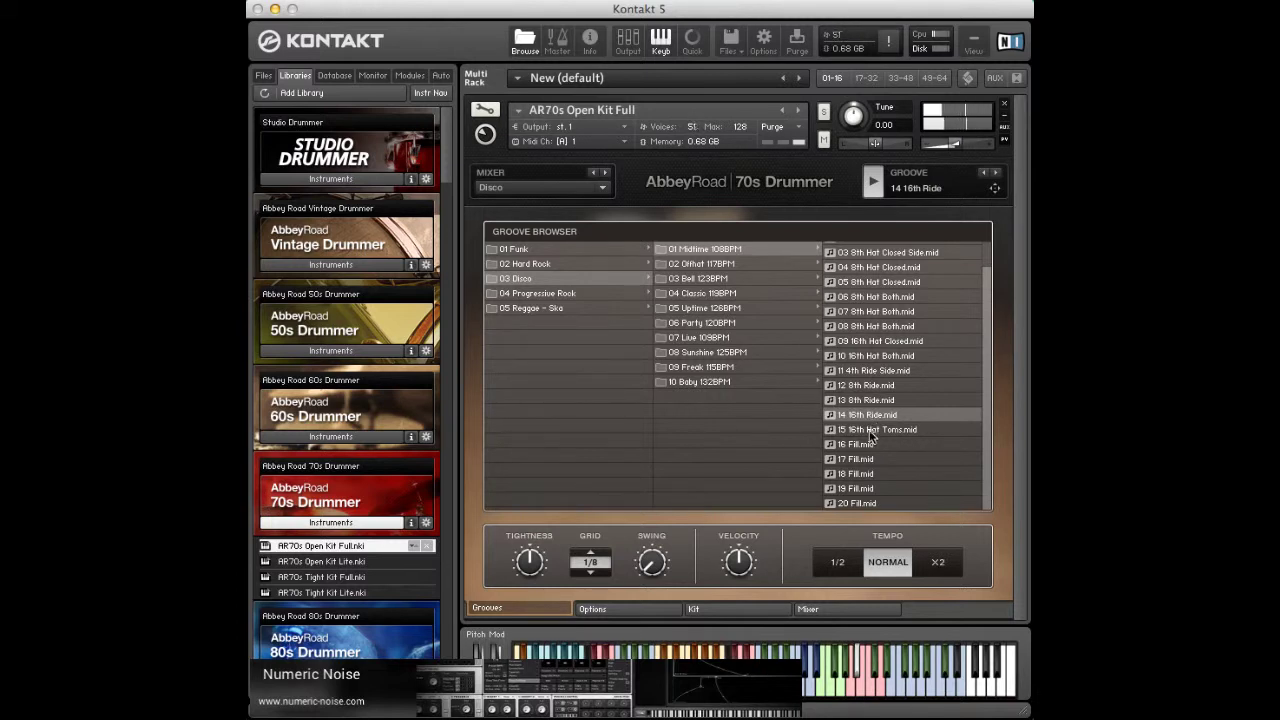
click(870, 432)
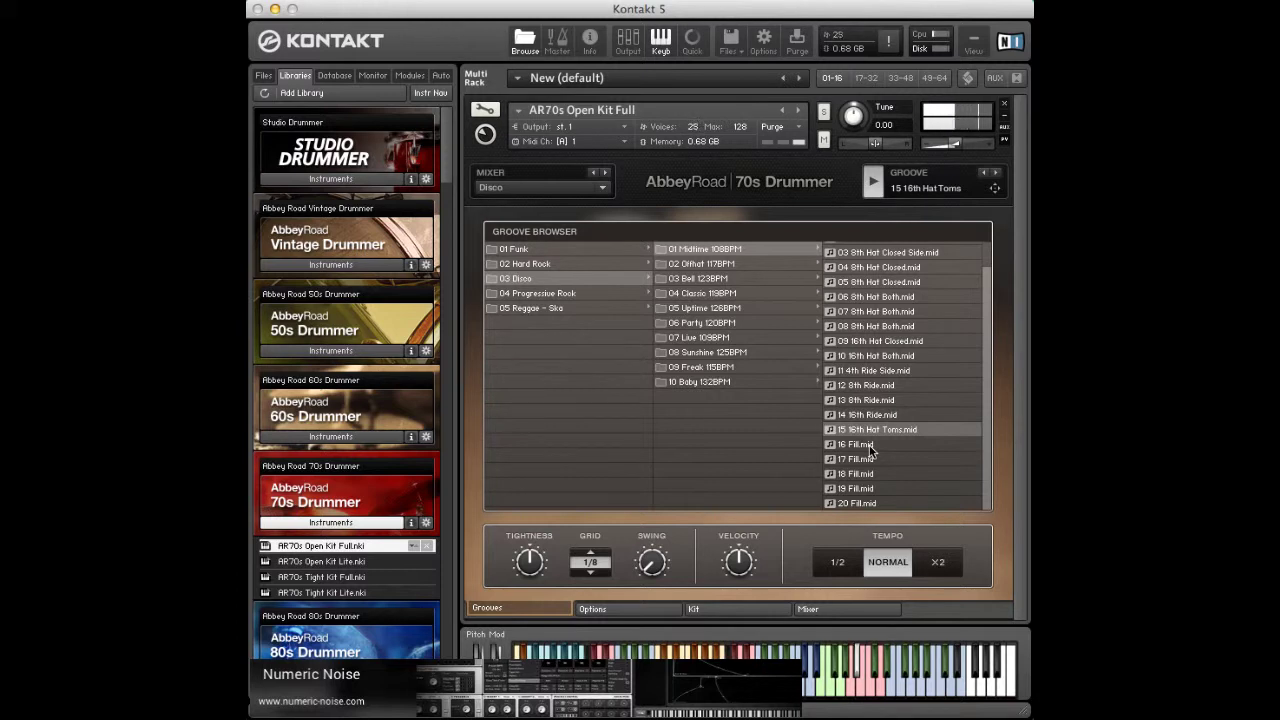
Step: Audition the five Disco Midtime 108BPM drum fills, from 16 Fill through 20 Fill
click(870, 446)
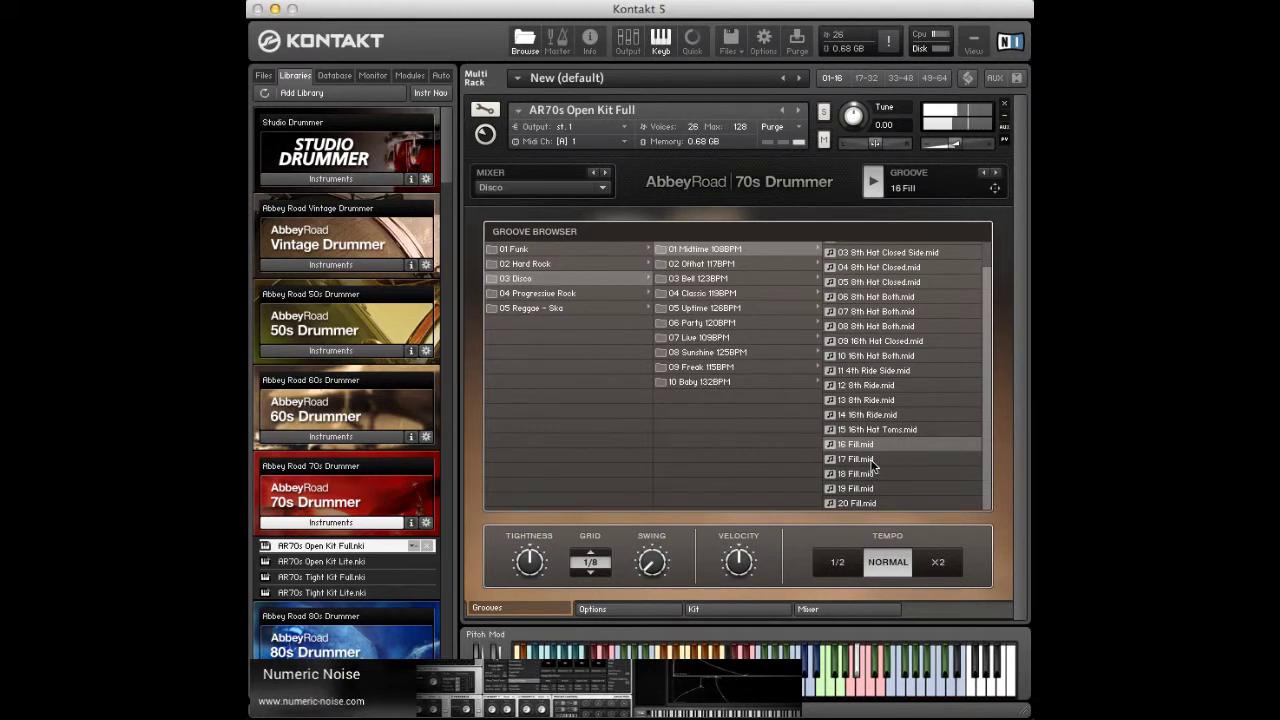
click(870, 461)
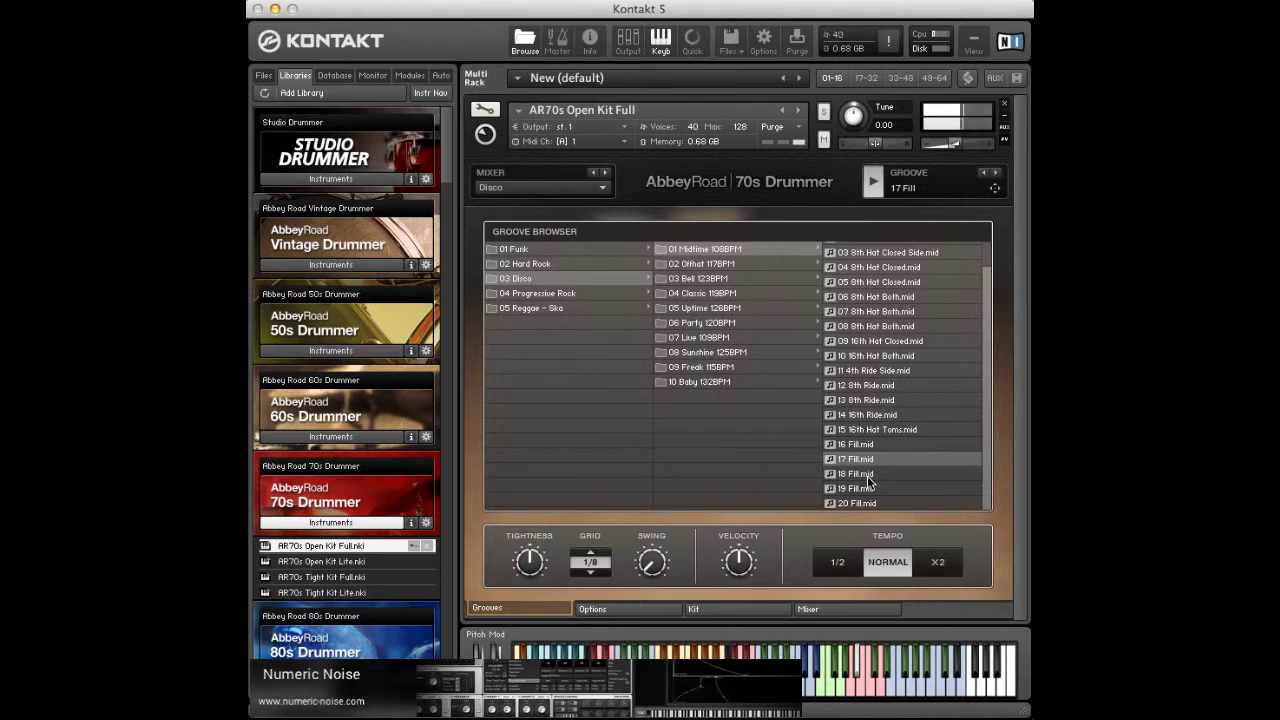
click(866, 474)
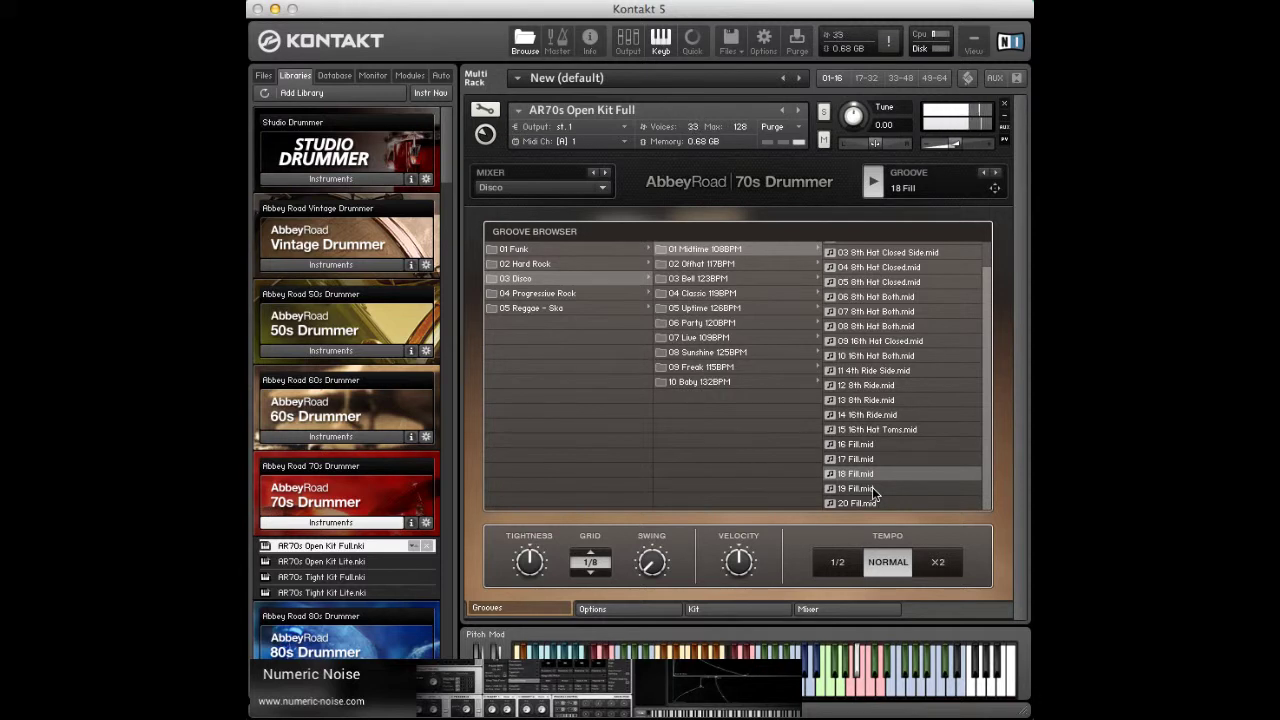
click(872, 487)
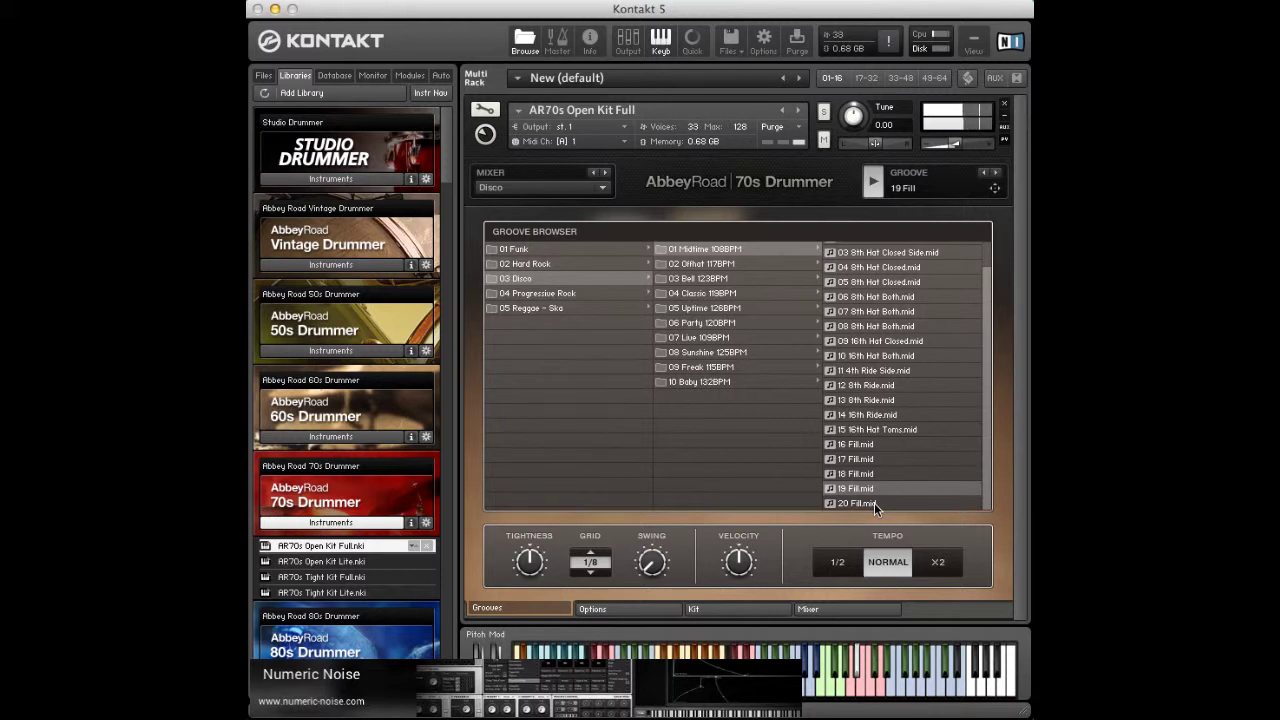
click(874, 502)
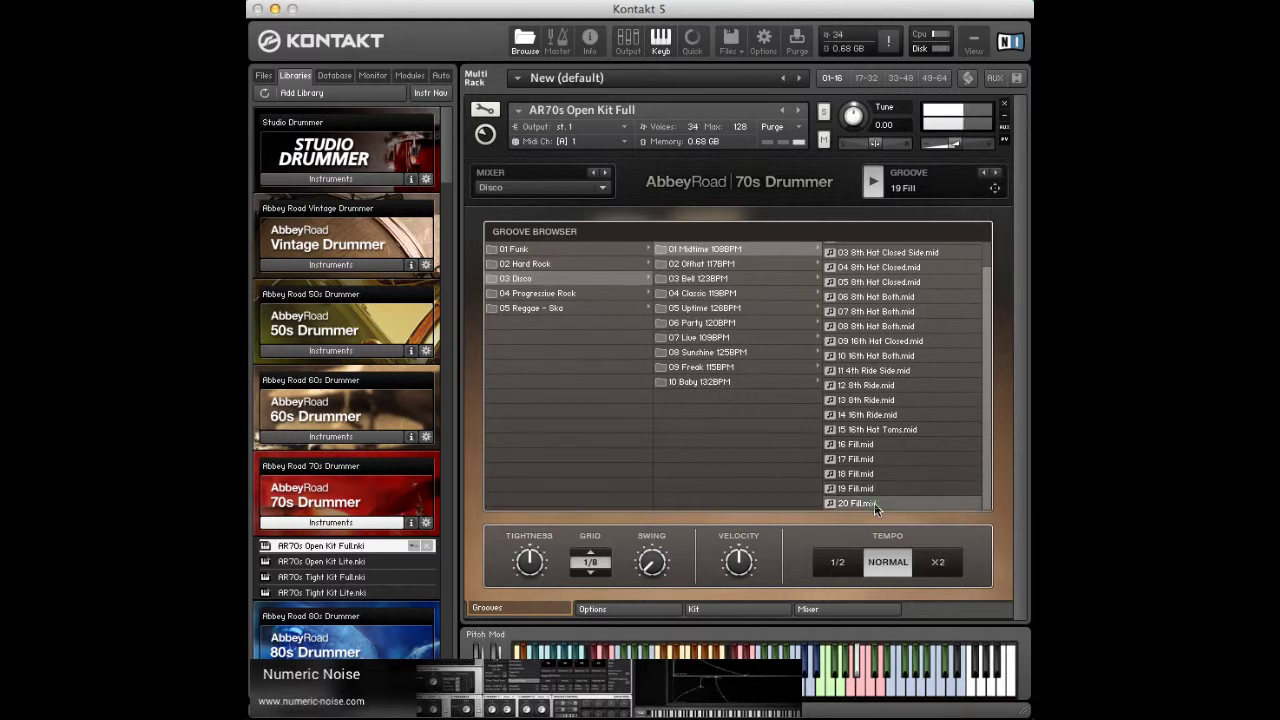
Step: Audition the Progressive Rock grooves 01 4th Hat Both through 05 4th Hat Both in the 01 Troy 202BPM 5-4 folder
click(553, 291)
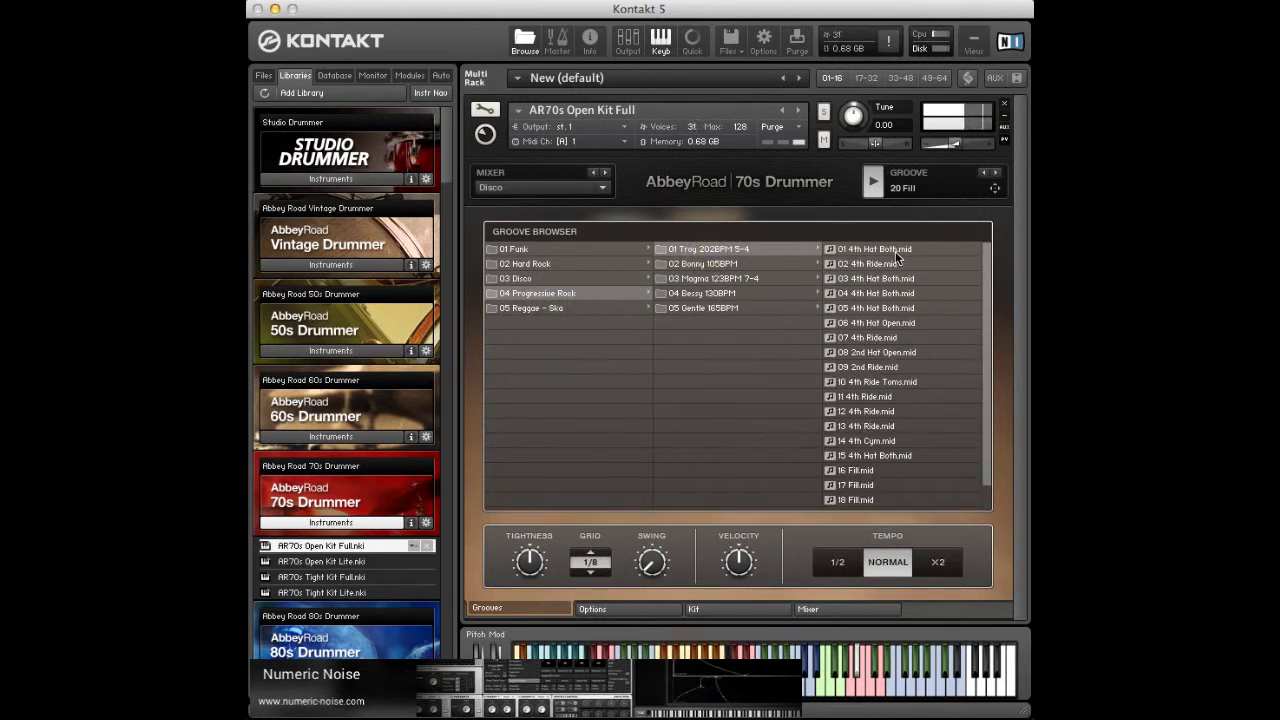
click(895, 251)
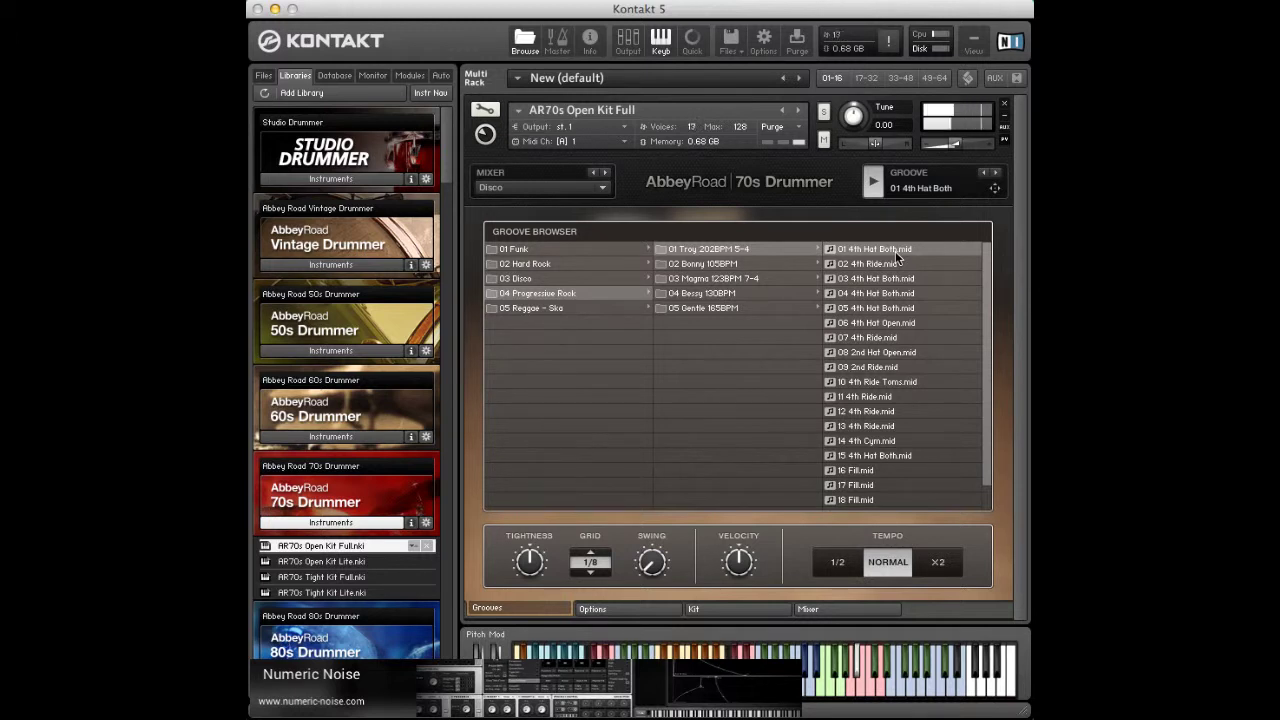
click(888, 265)
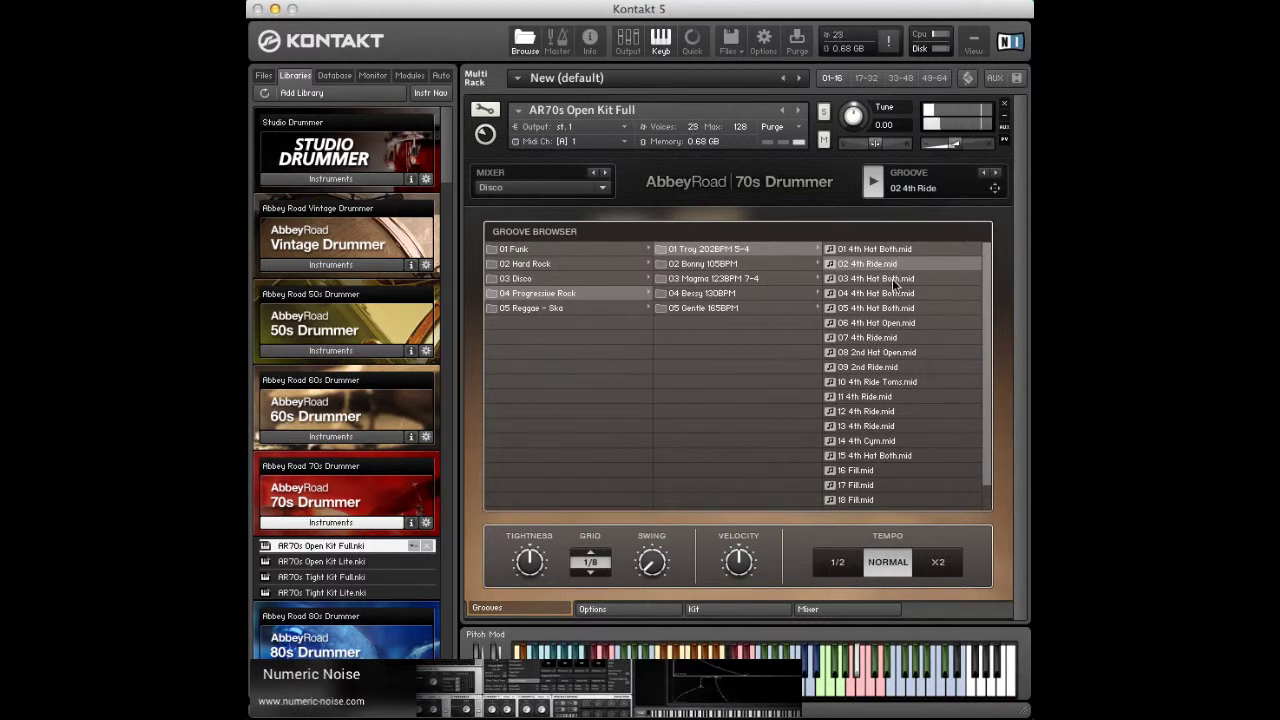
click(893, 280)
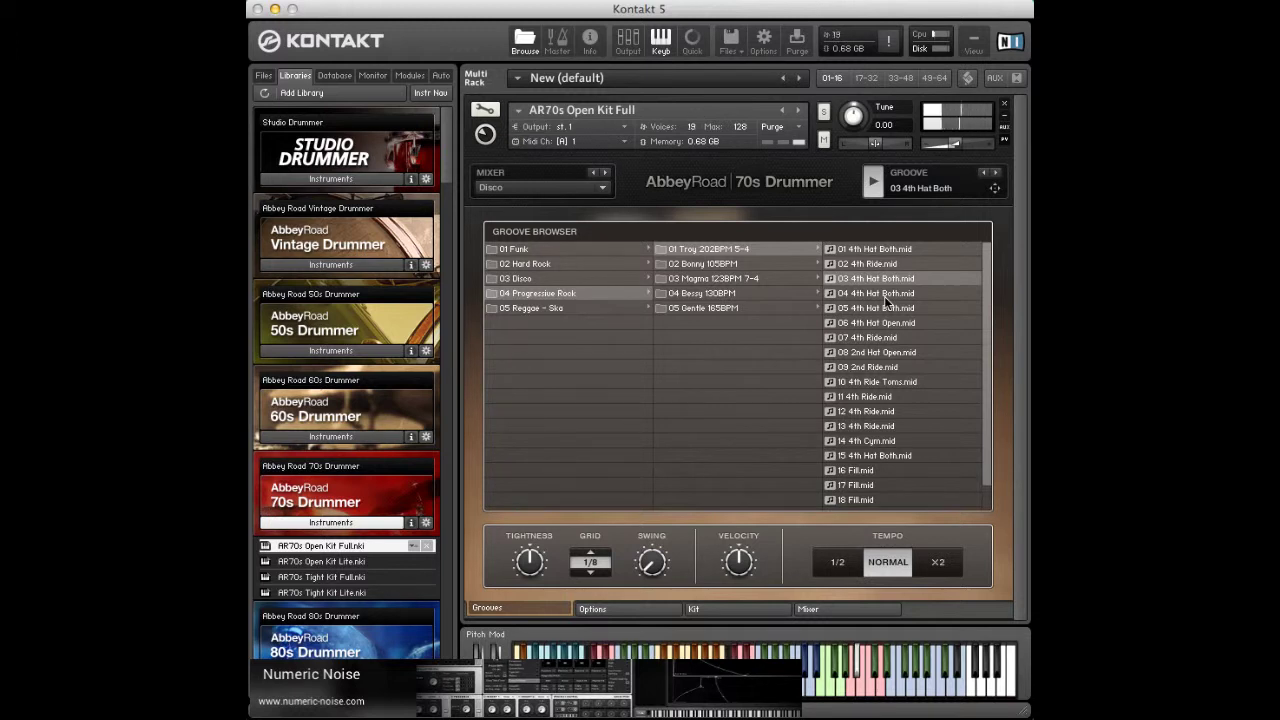
click(884, 295)
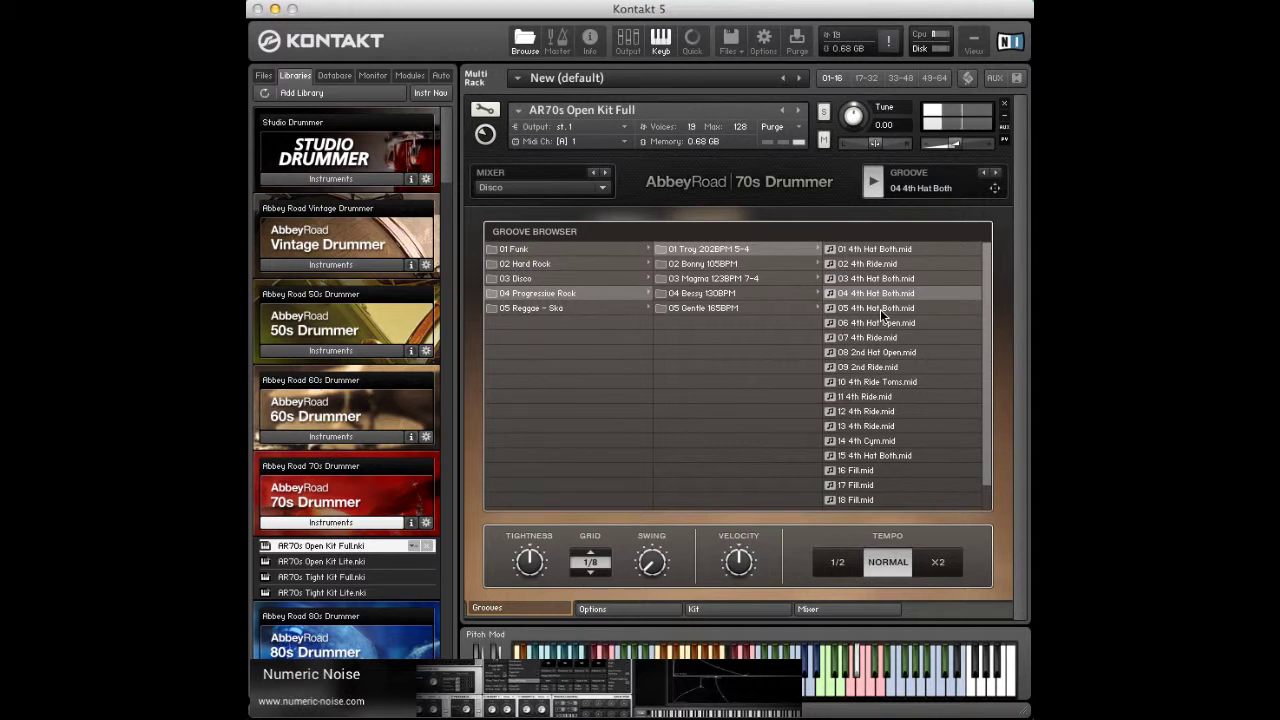
drag(881, 311, 886, 330)
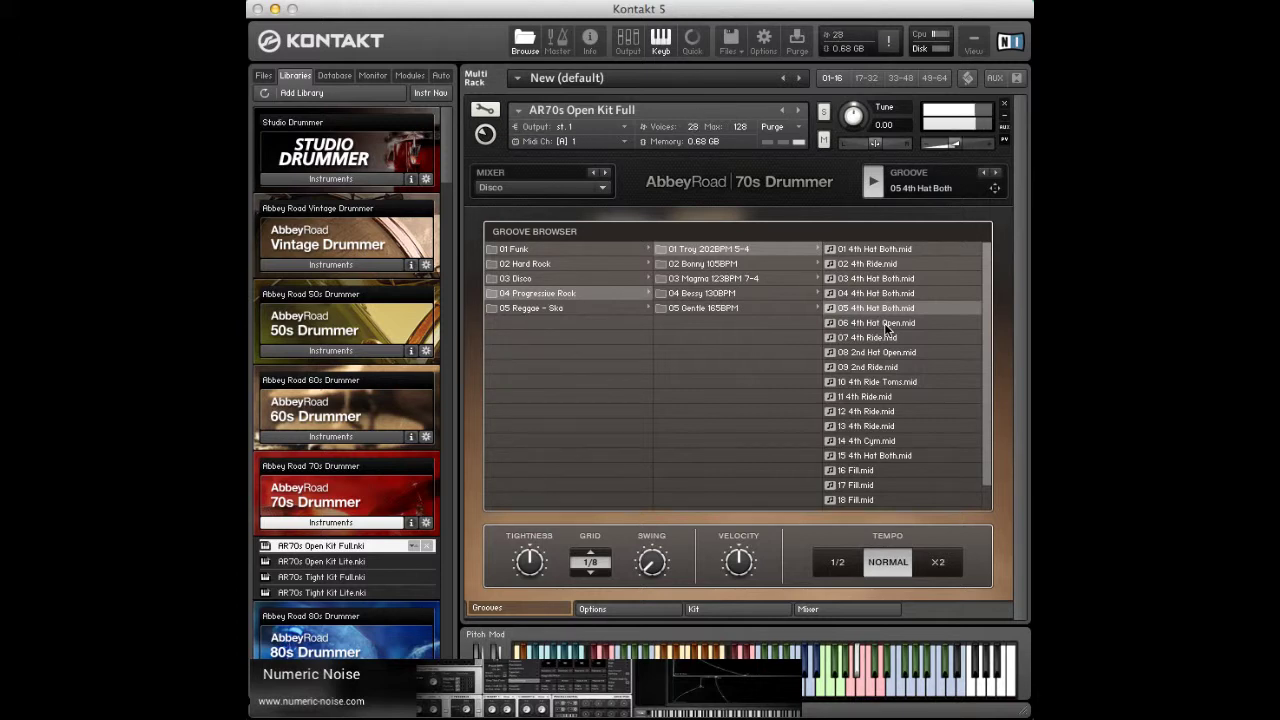
Step: Audition the Progressive Rock Troy 202BPM 5-4 grooves from 06 4th Hat Open through 10 4th Ride Toms, one after another
click(884, 324)
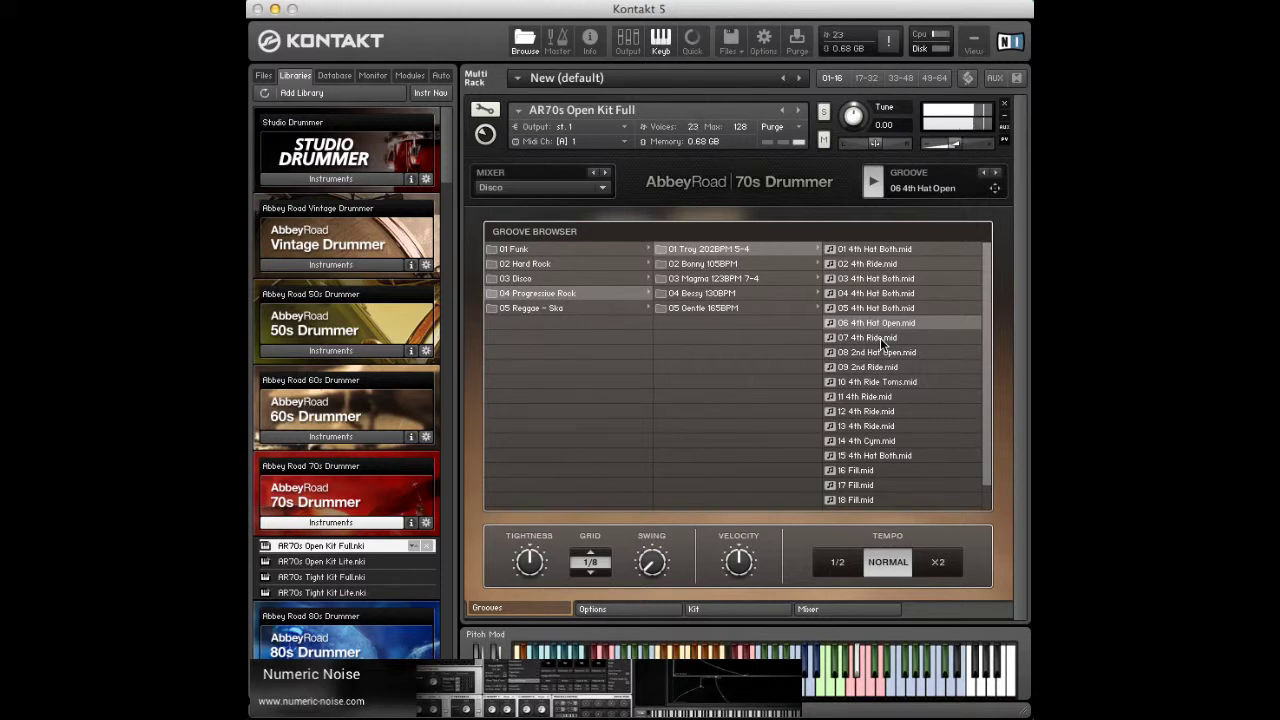
click(880, 338)
scroll(880, 335, down, 2)
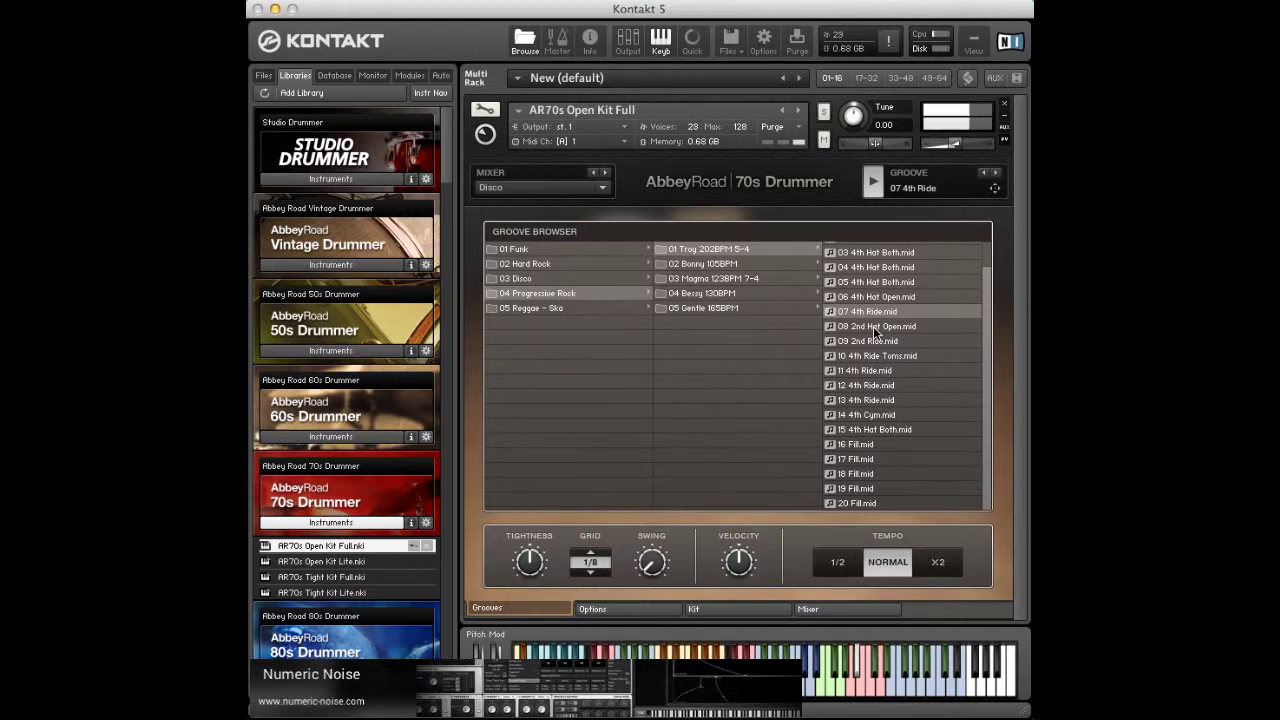
drag(873, 326, 884, 336)
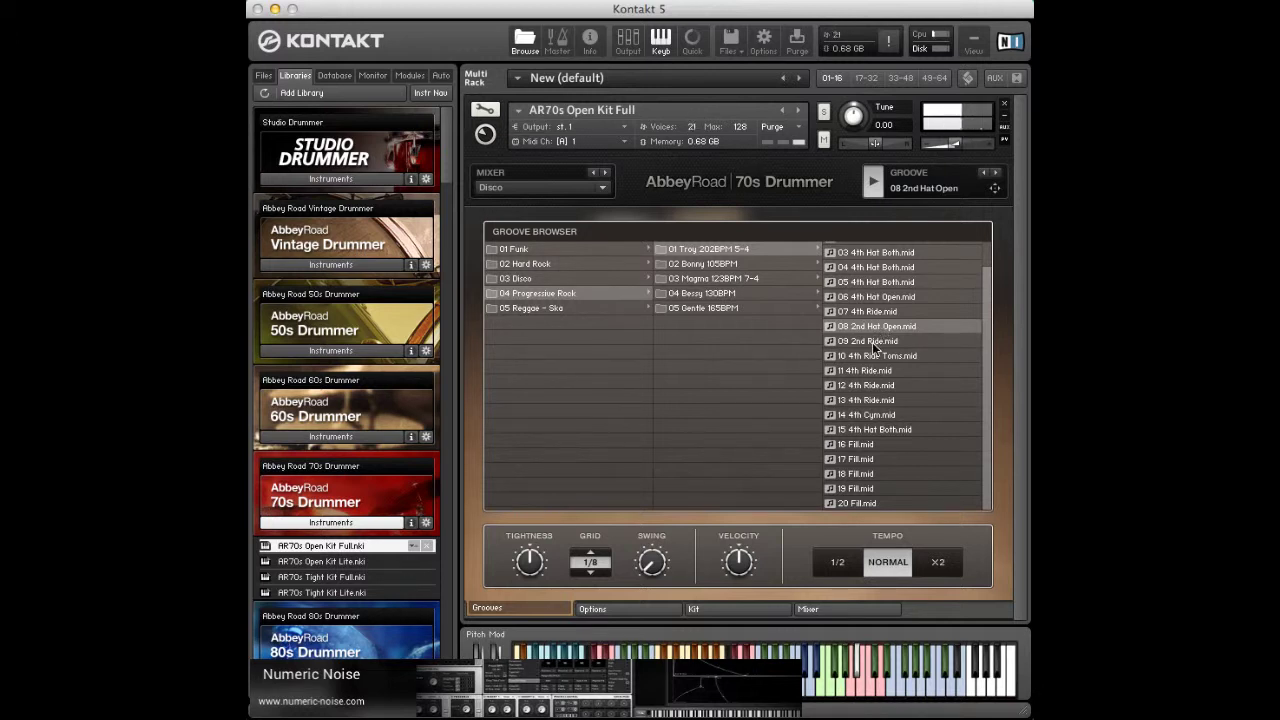
click(872, 342)
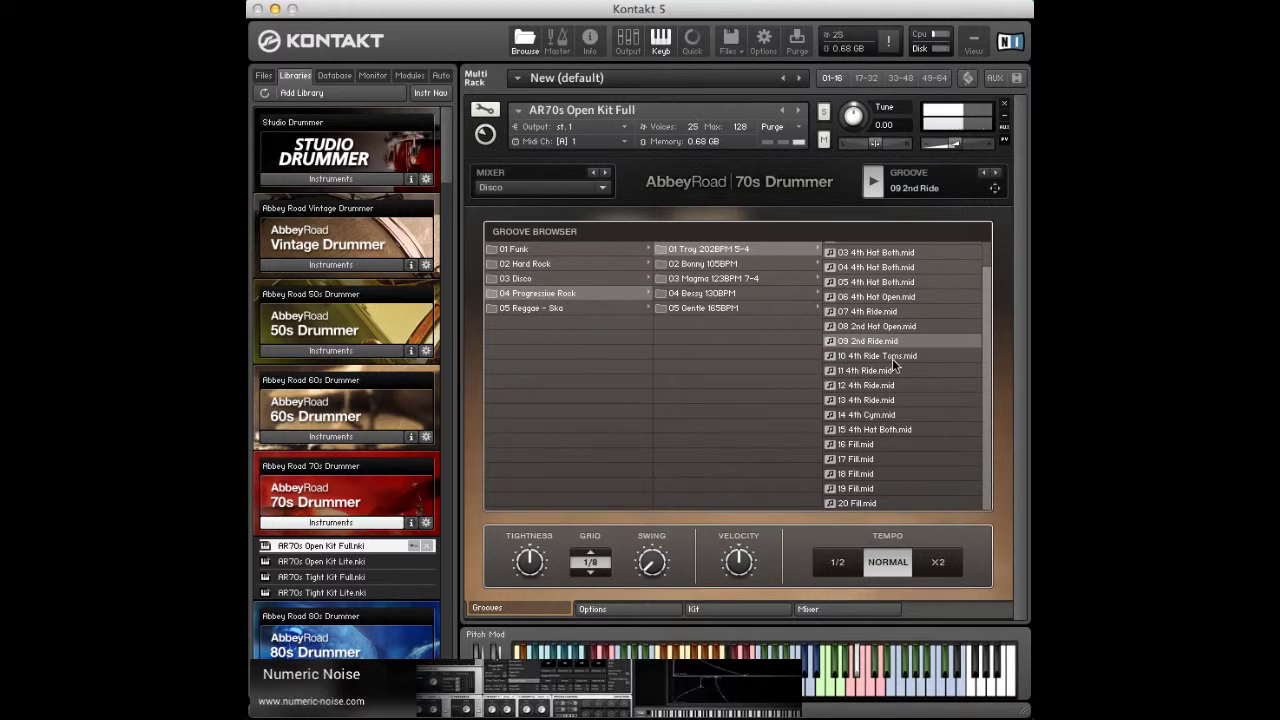
click(895, 362)
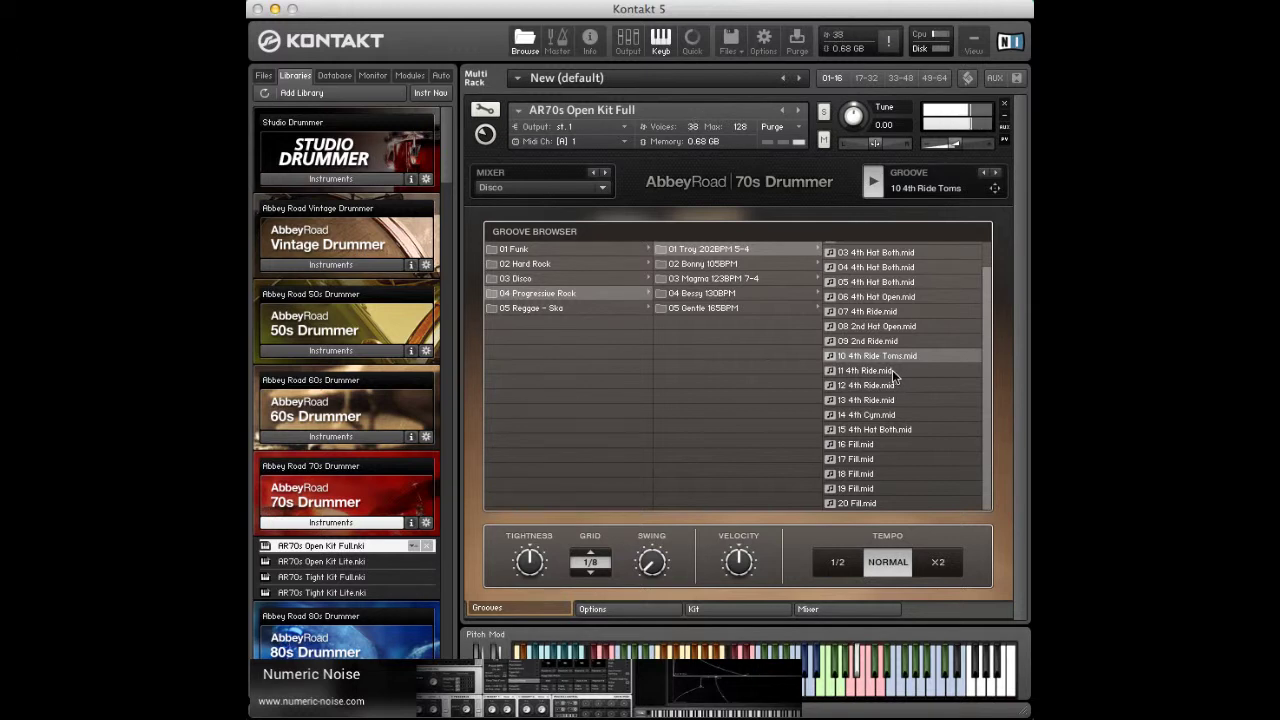
Step: Audition the Progressive Rock Troy 202BPM 5-4 grooves from 11 4th Ride through 15 4th Hat Both, one after another
click(892, 370)
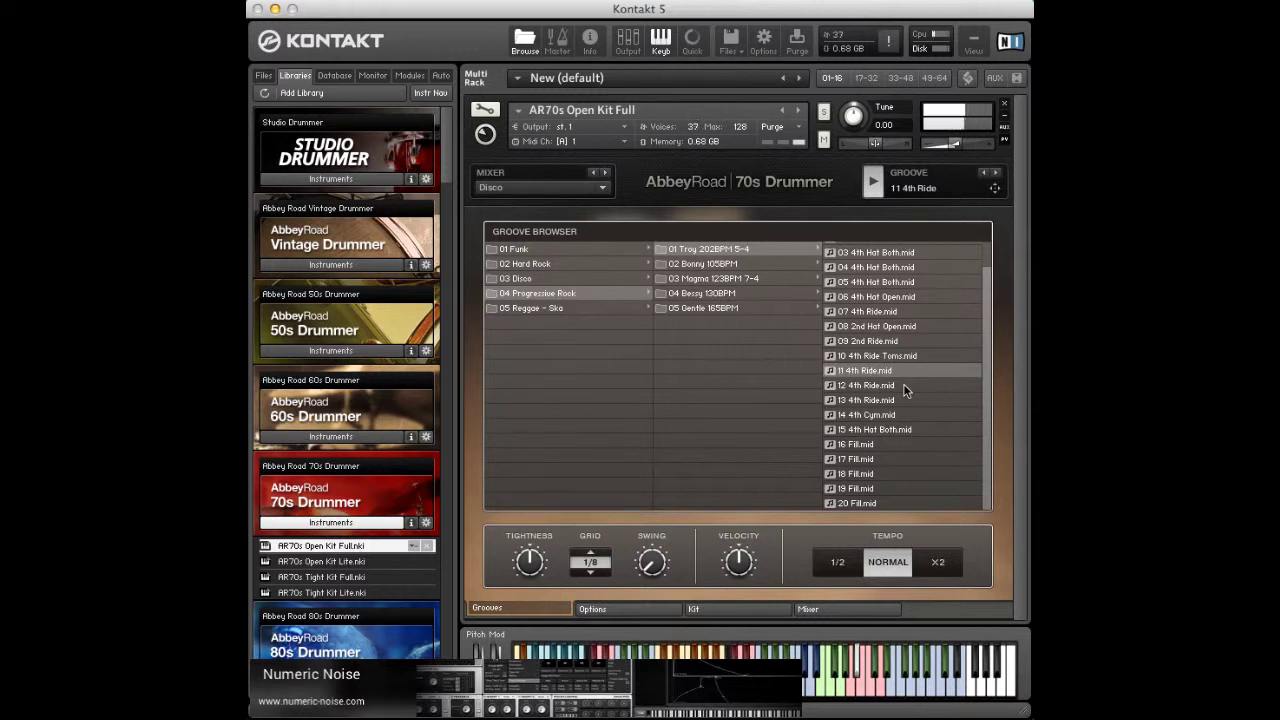
click(905, 387)
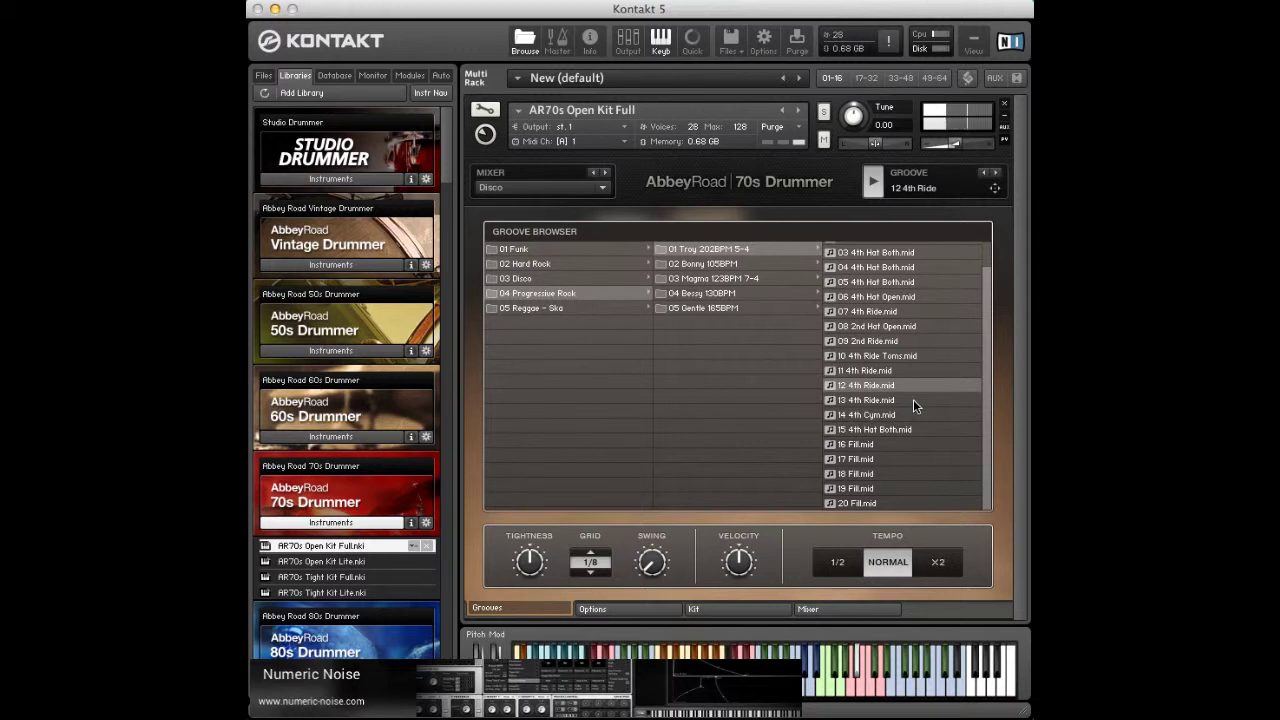
click(913, 399)
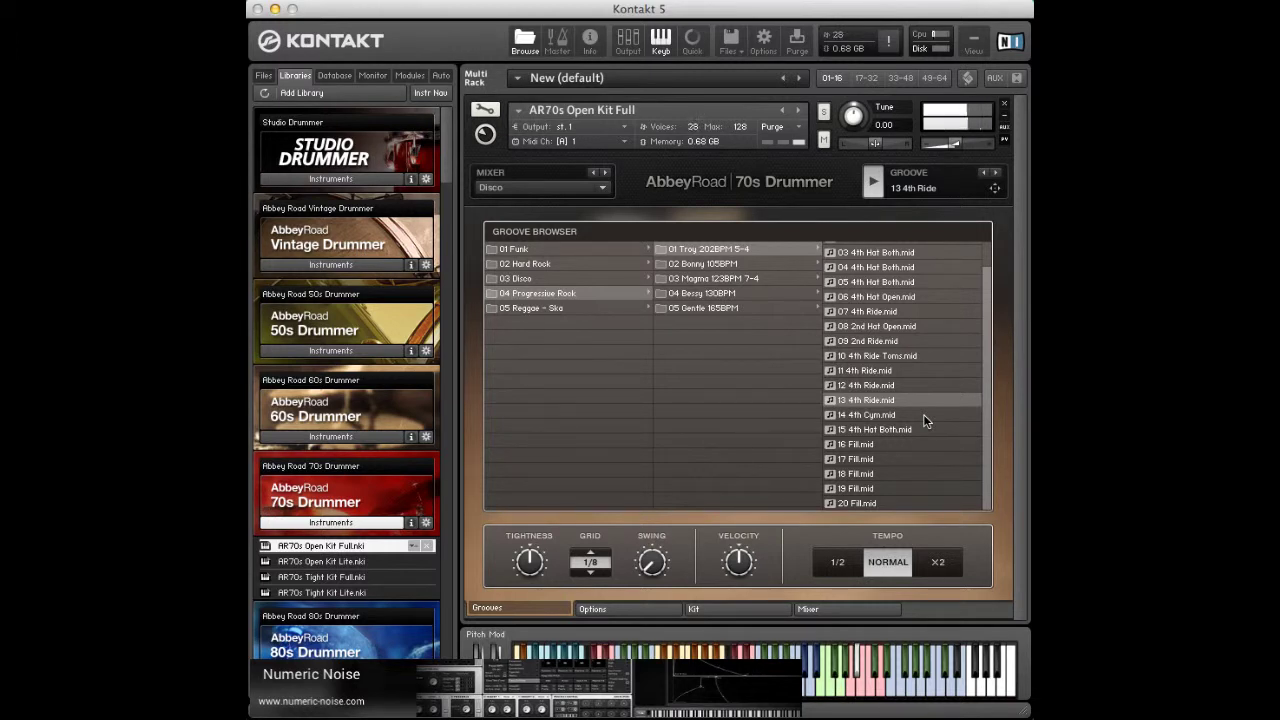
click(924, 415)
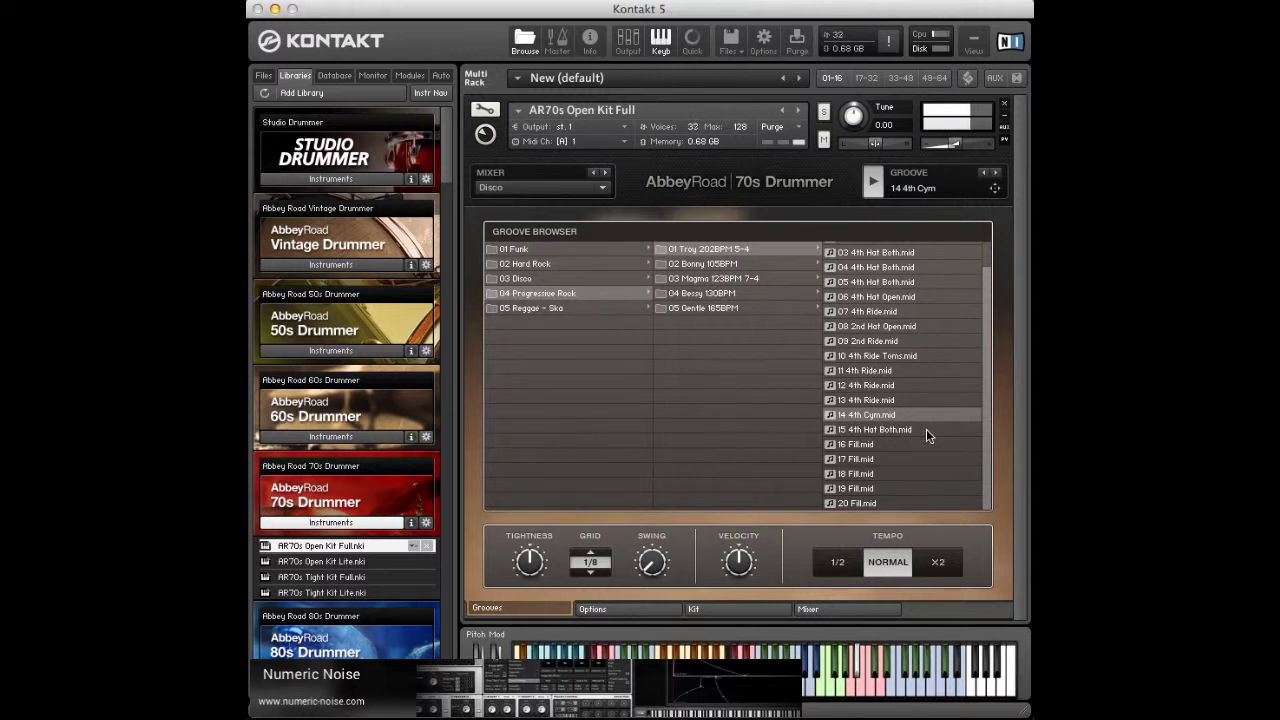
click(926, 429)
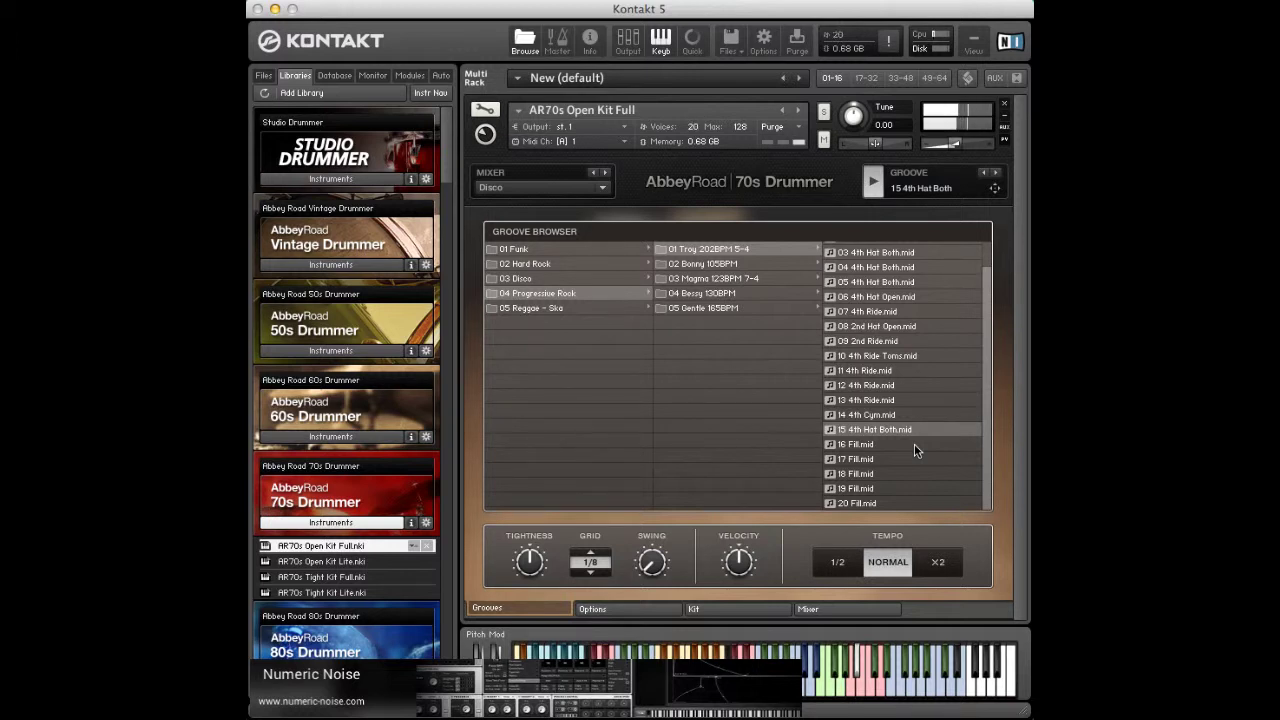
Step: Audition the five Progressive Rock Troy 202BPM 5-4 drum fills, from 16 Fill through 20 Fill
click(914, 446)
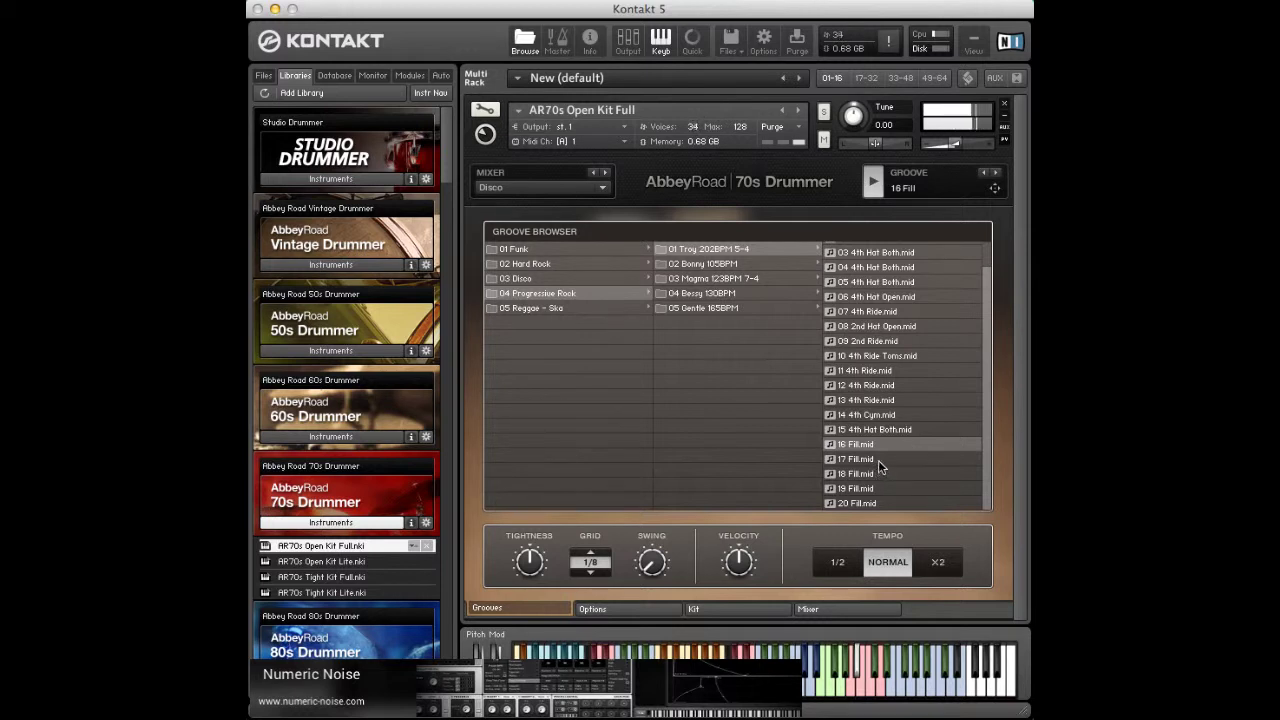
click(879, 459)
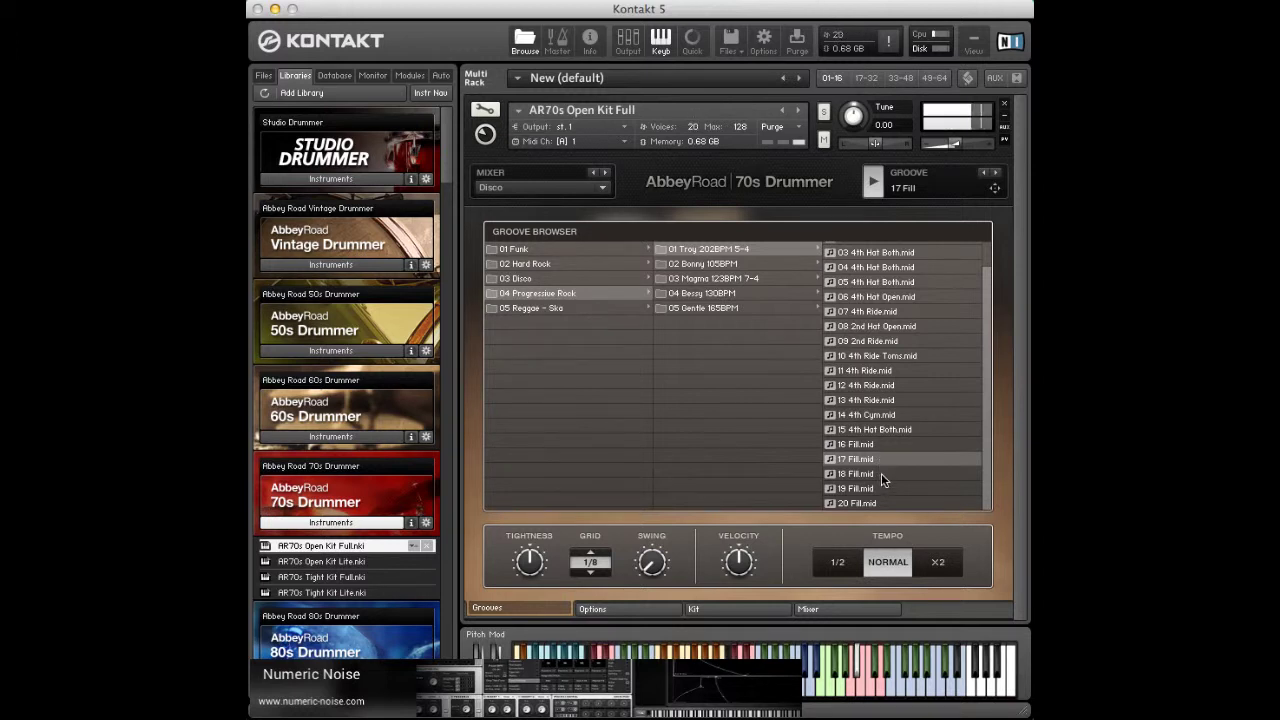
click(881, 473)
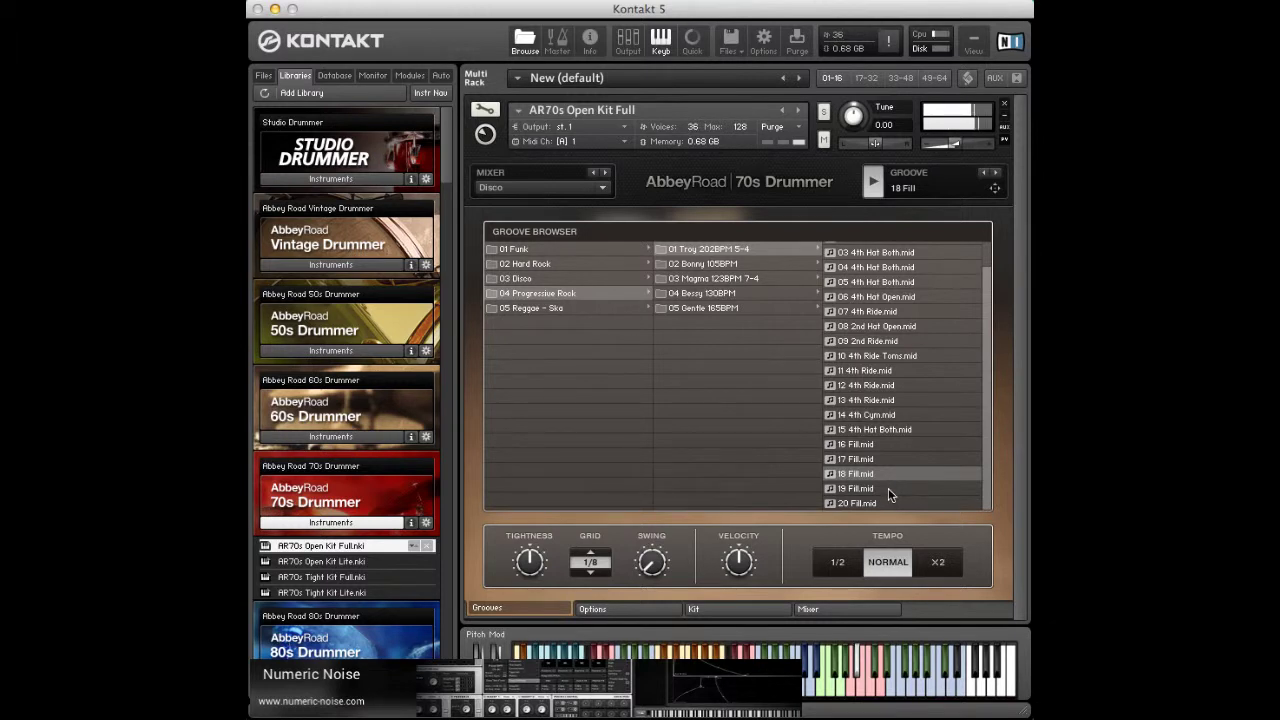
click(888, 488)
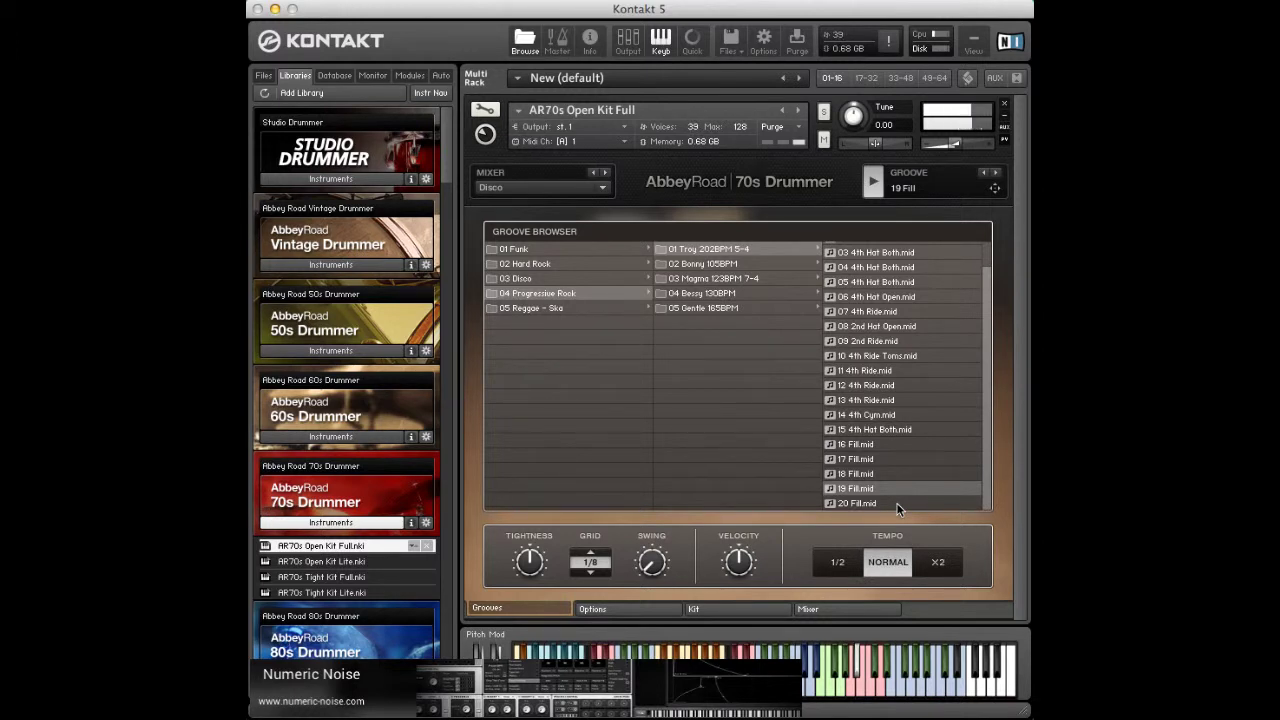
click(897, 505)
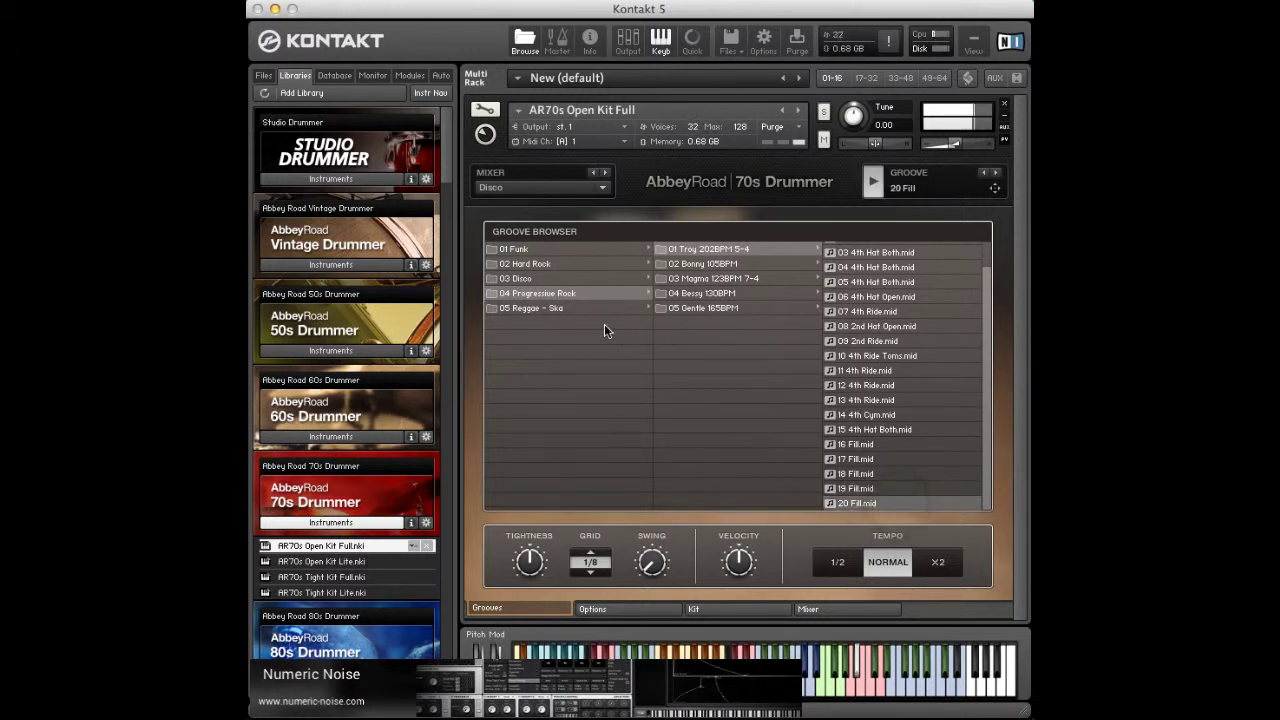
Step: Audition the Reggae - Ska grooves 01 4th Hat Closed Multi through 05 8th Hat Both Multi in the 01 Downbeat folder
click(563, 310)
click(711, 249)
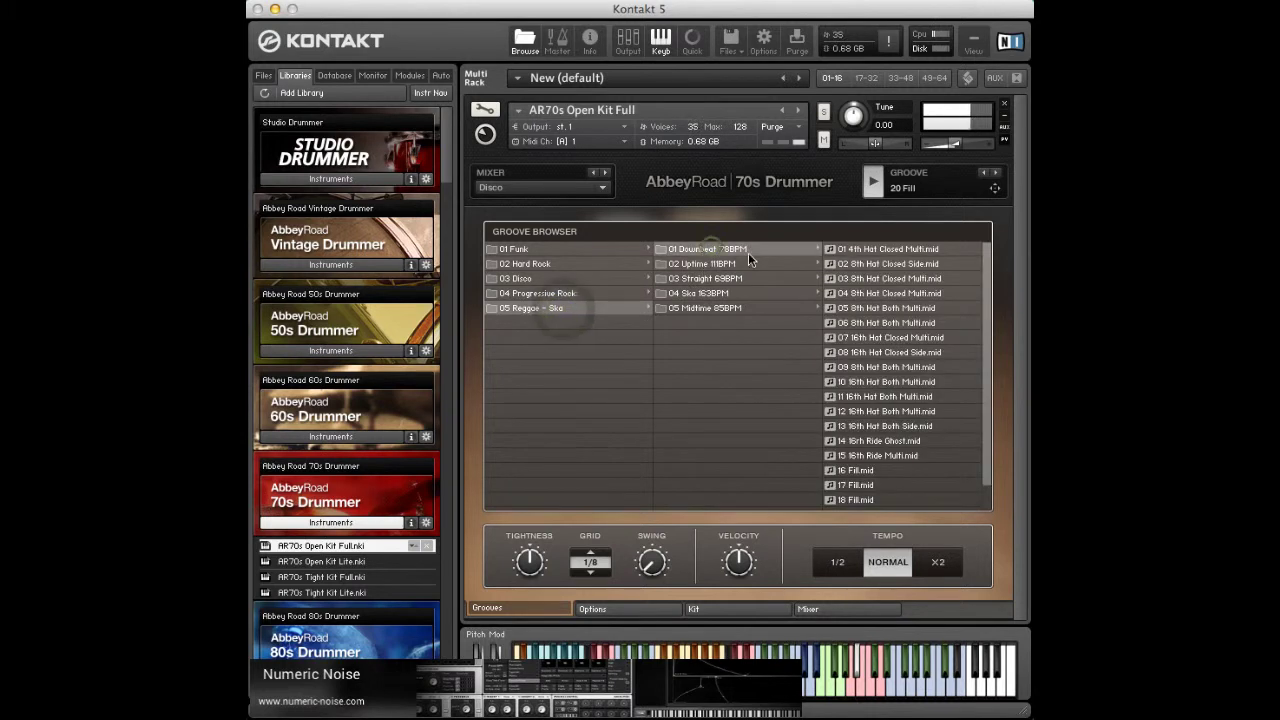
click(913, 251)
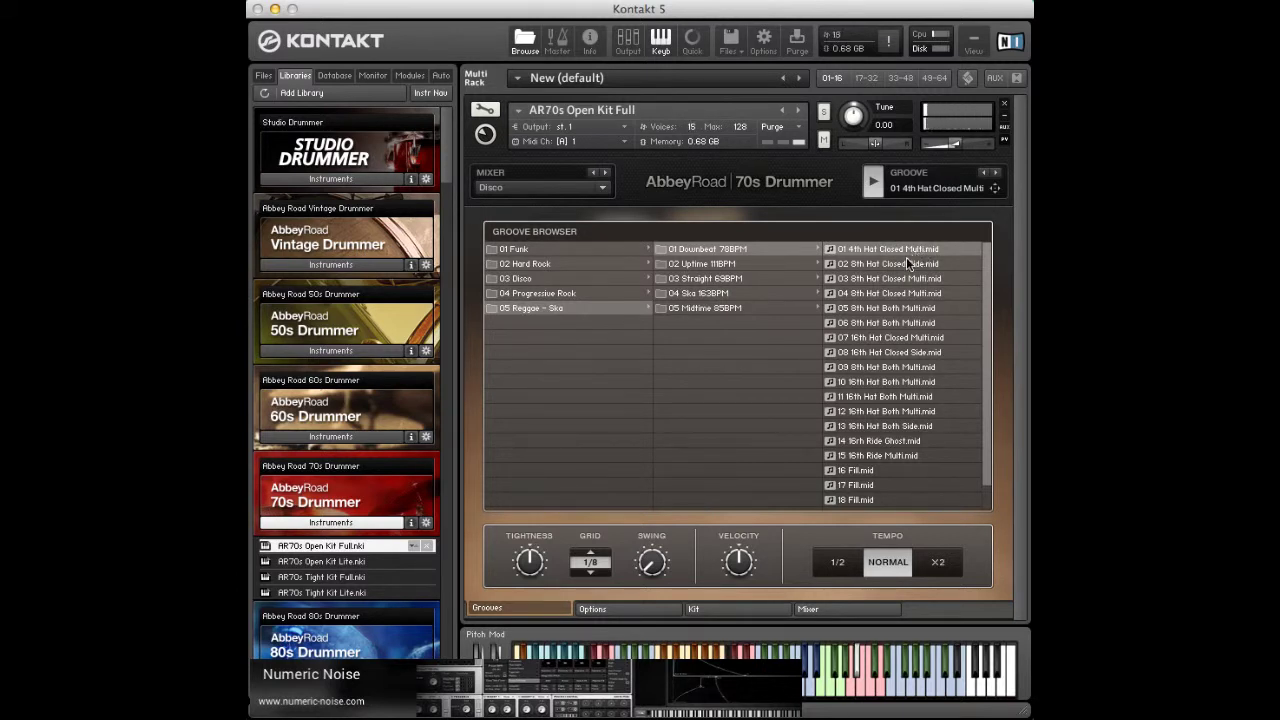
click(897, 263)
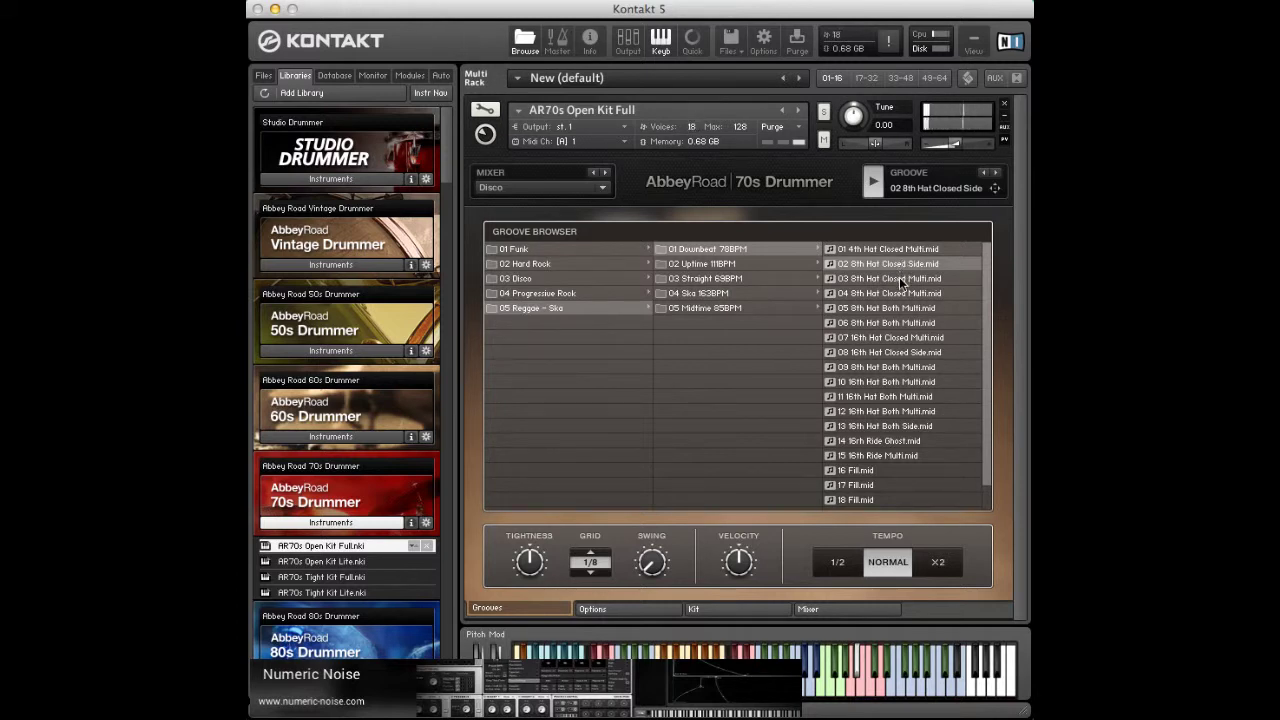
click(899, 278)
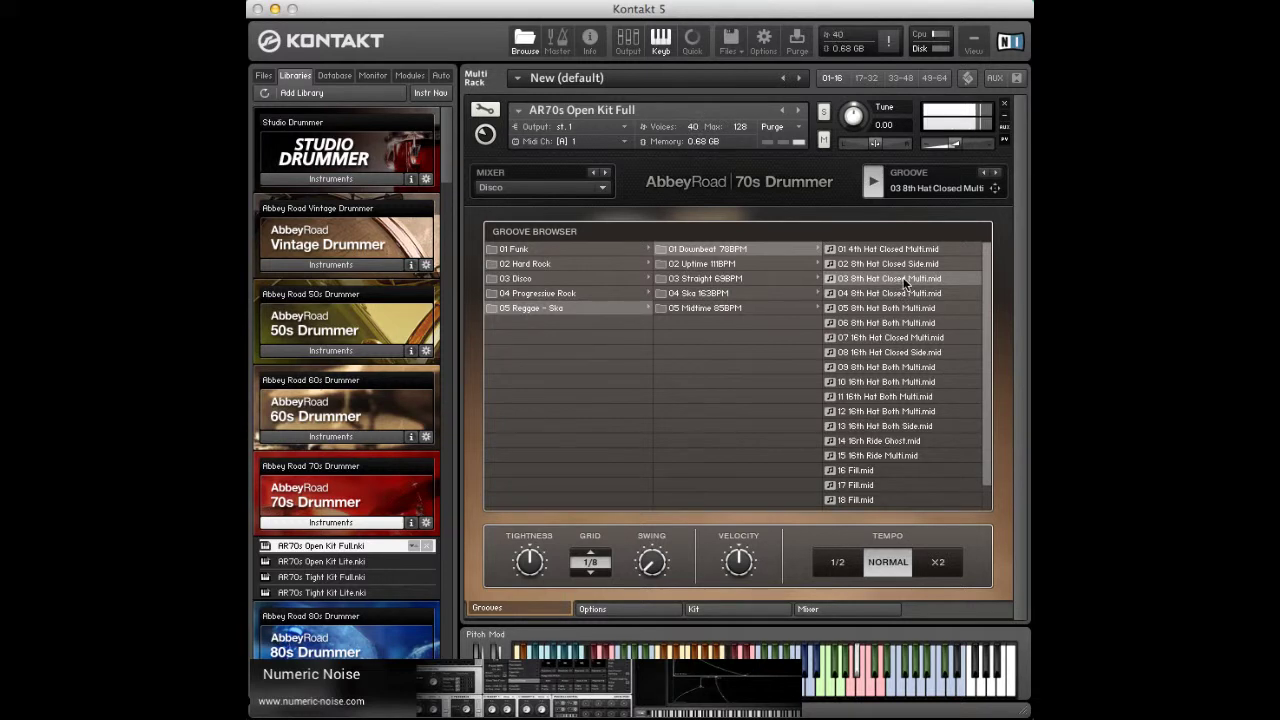
click(899, 293)
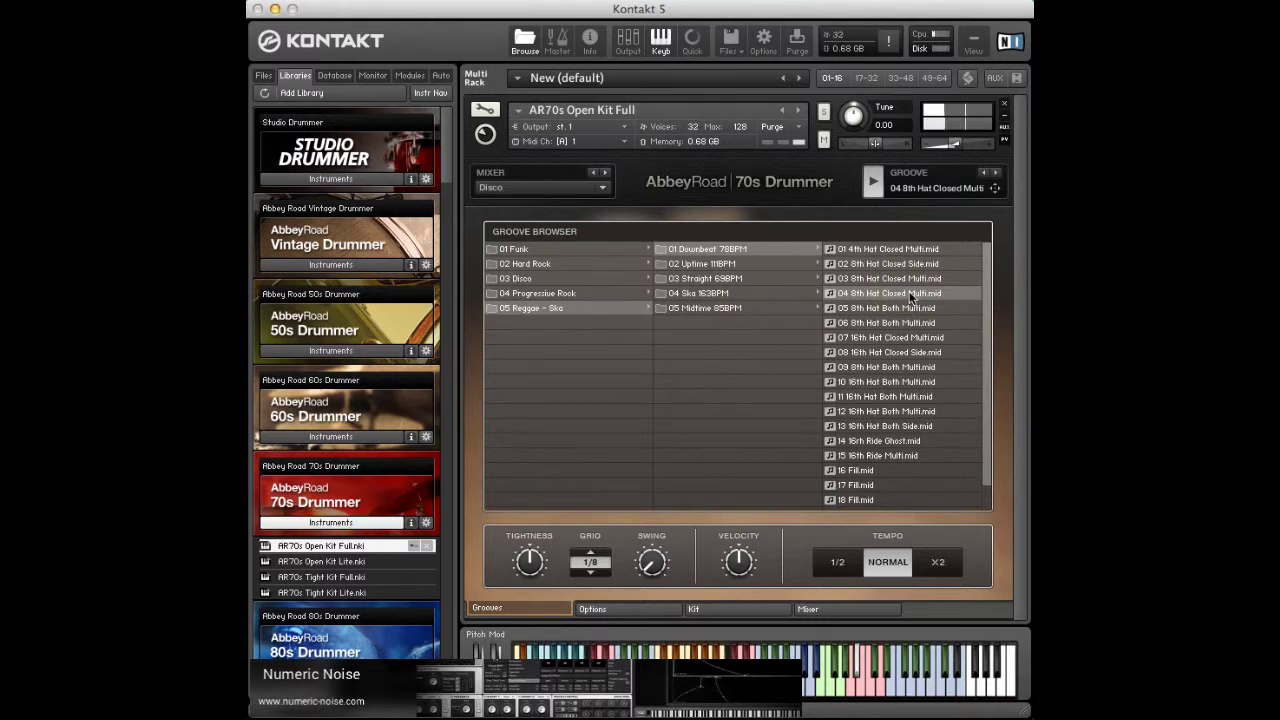
click(900, 309)
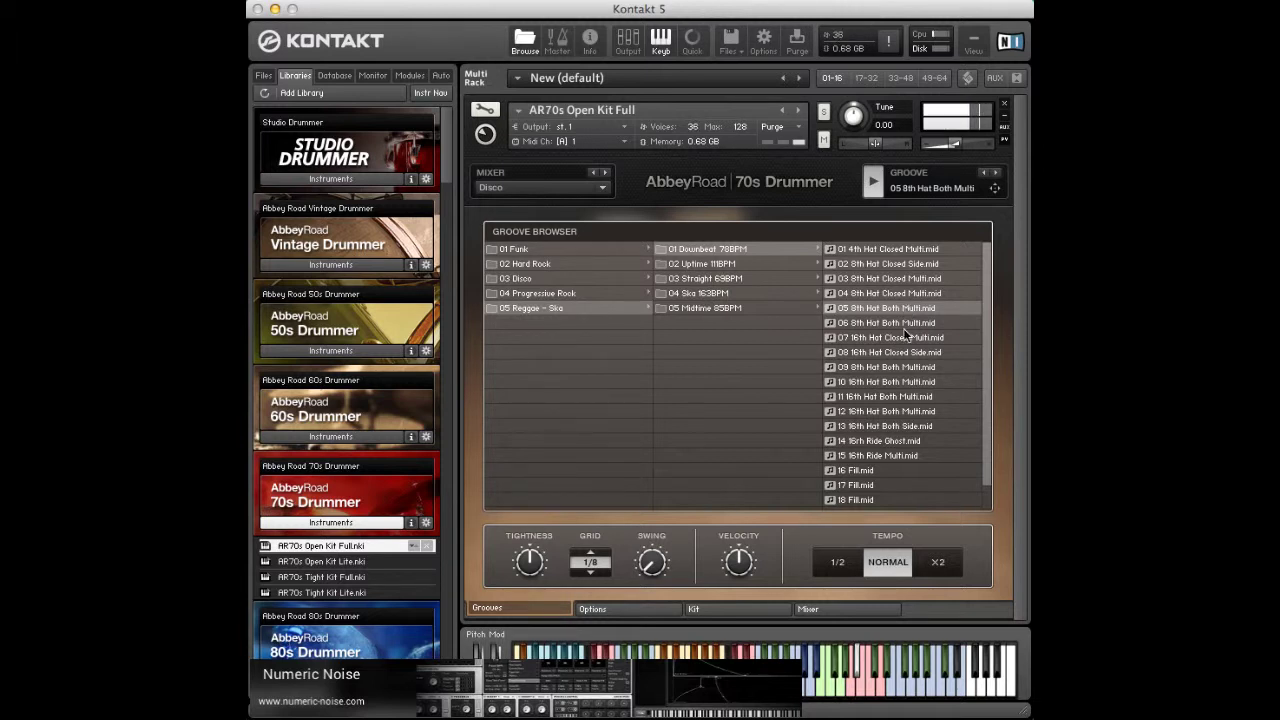
Step: Audition the Reggae - Ska Downbeat grooves from 06 8th Hat Both Multi through 10 16th Hat Both Multi, one after another
click(900, 322)
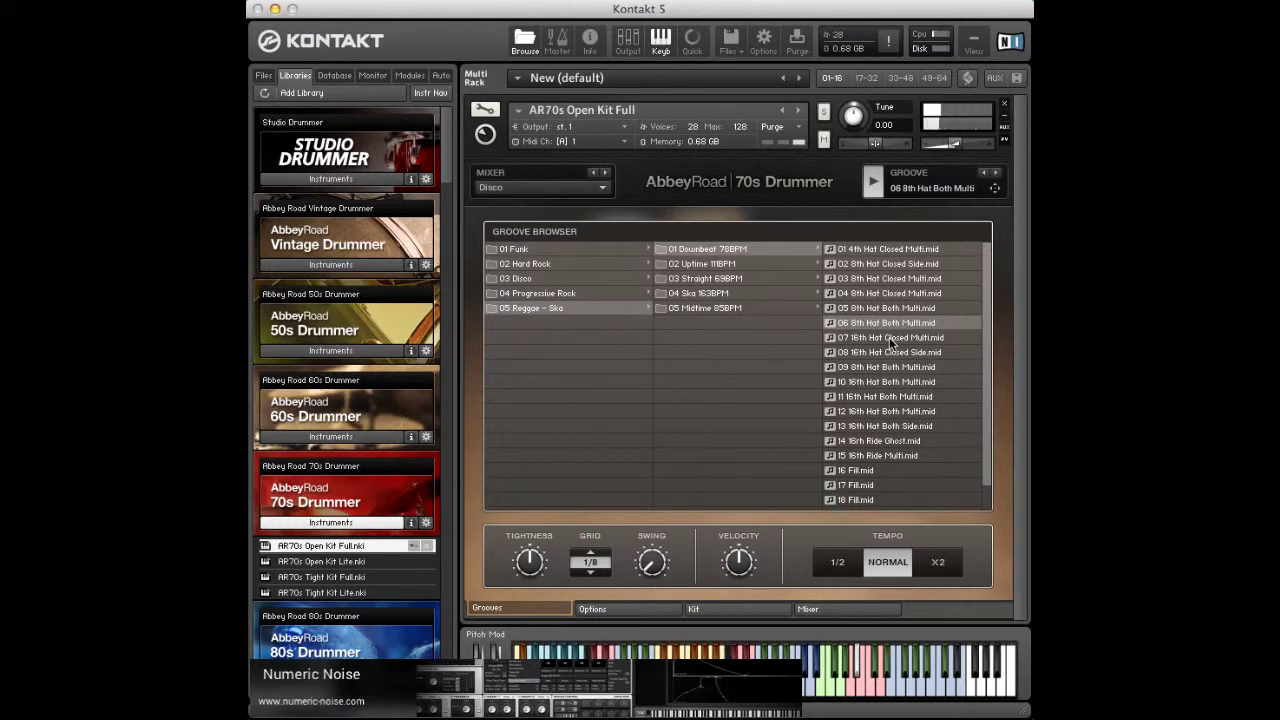
click(889, 337)
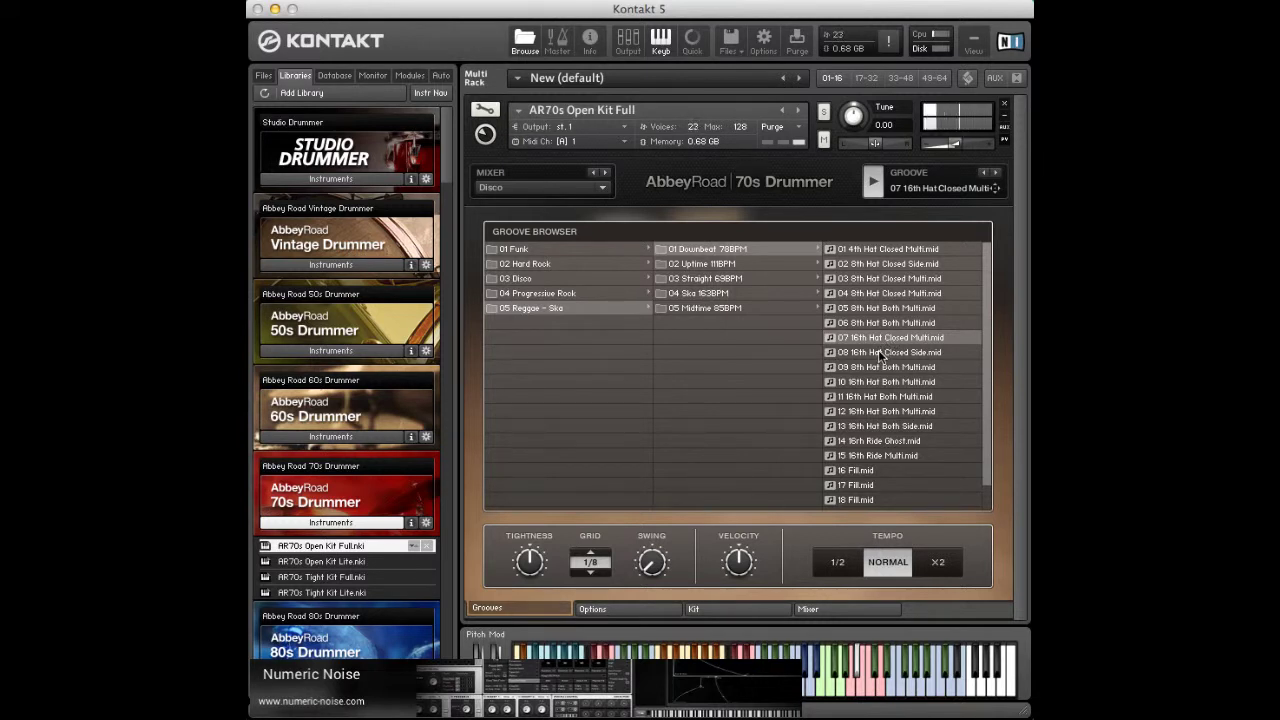
click(880, 353)
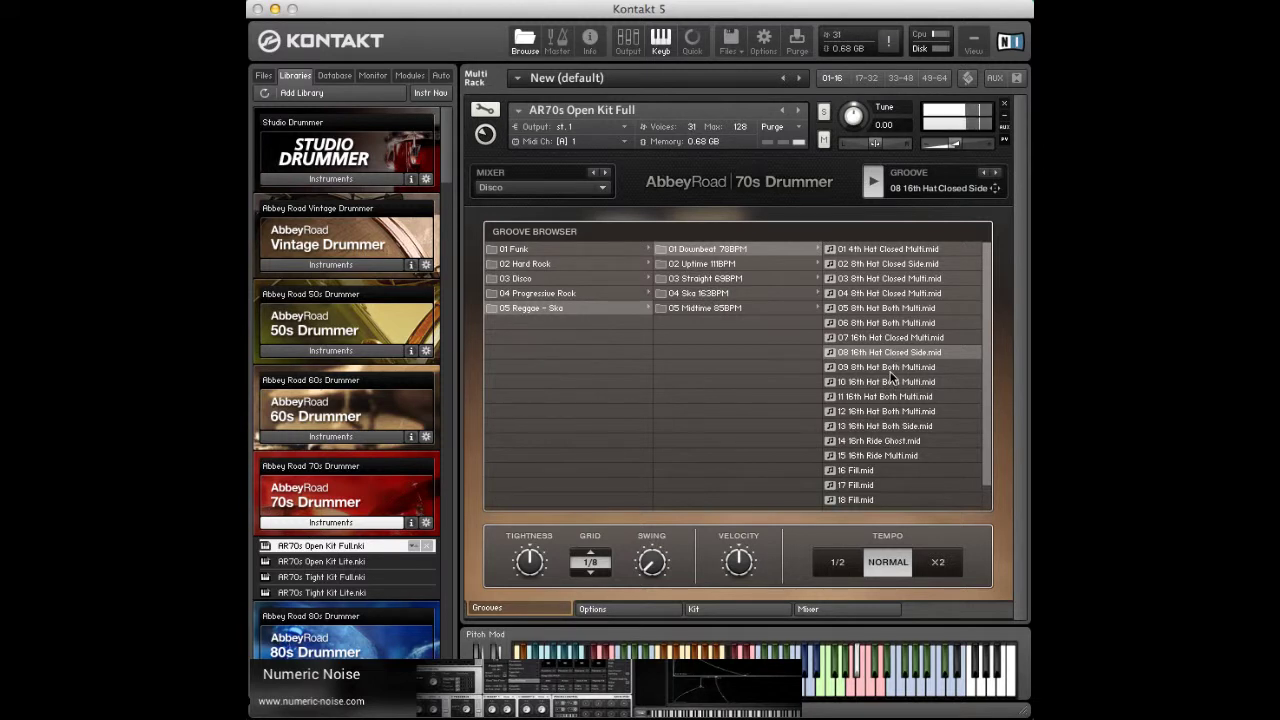
click(892, 372)
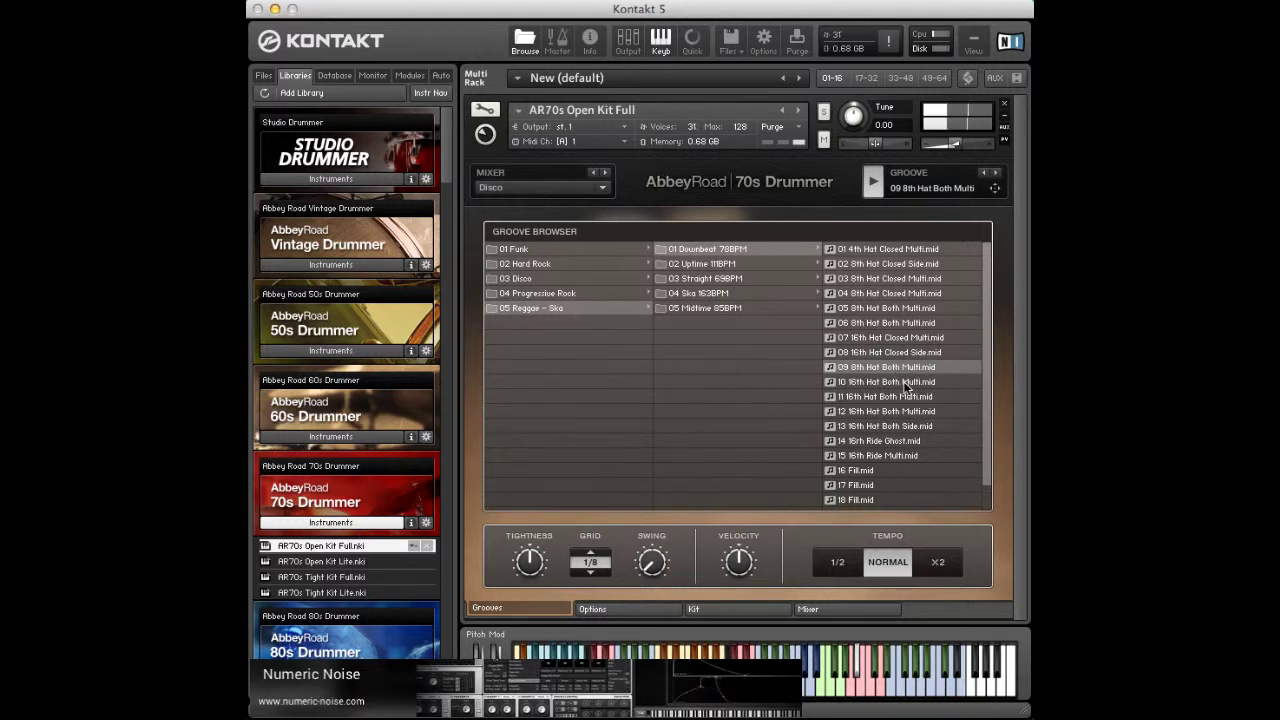
click(906, 382)
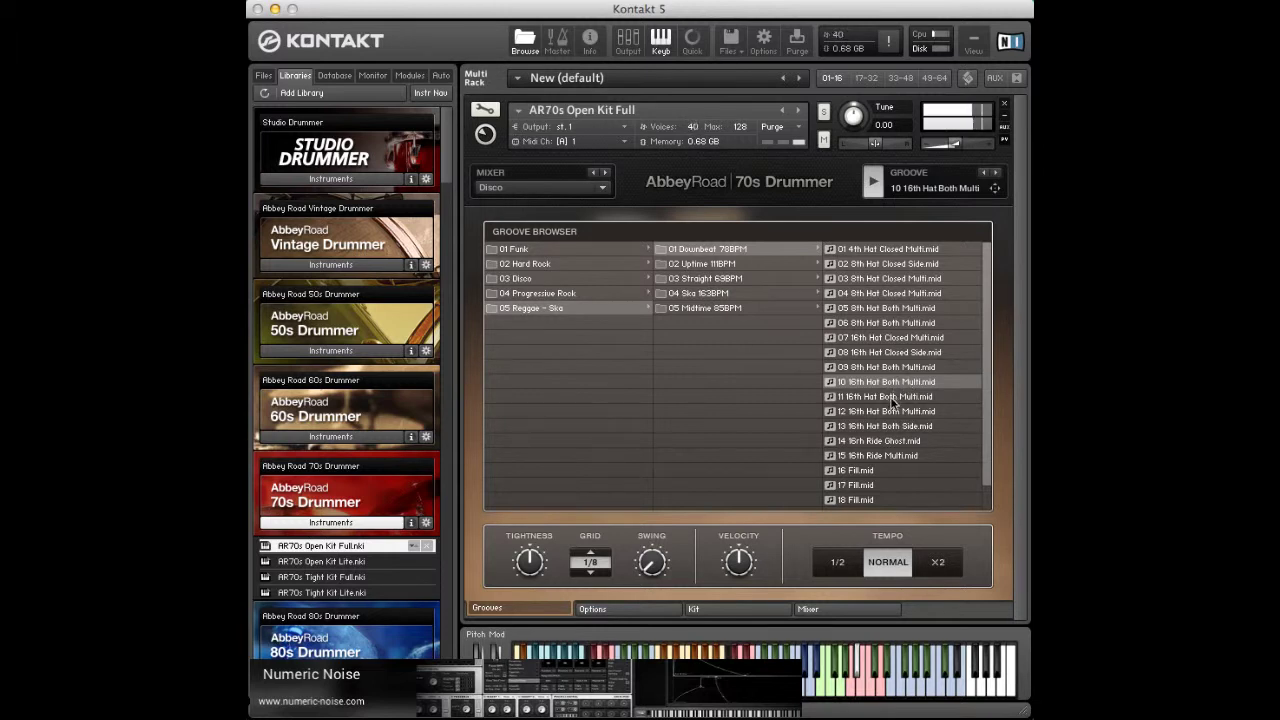
Step: Audition the Reggae - Ska Downbeat grooves from 11 16th Hat Both Multi through 15 16th Ride Multi, one after another
click(889, 398)
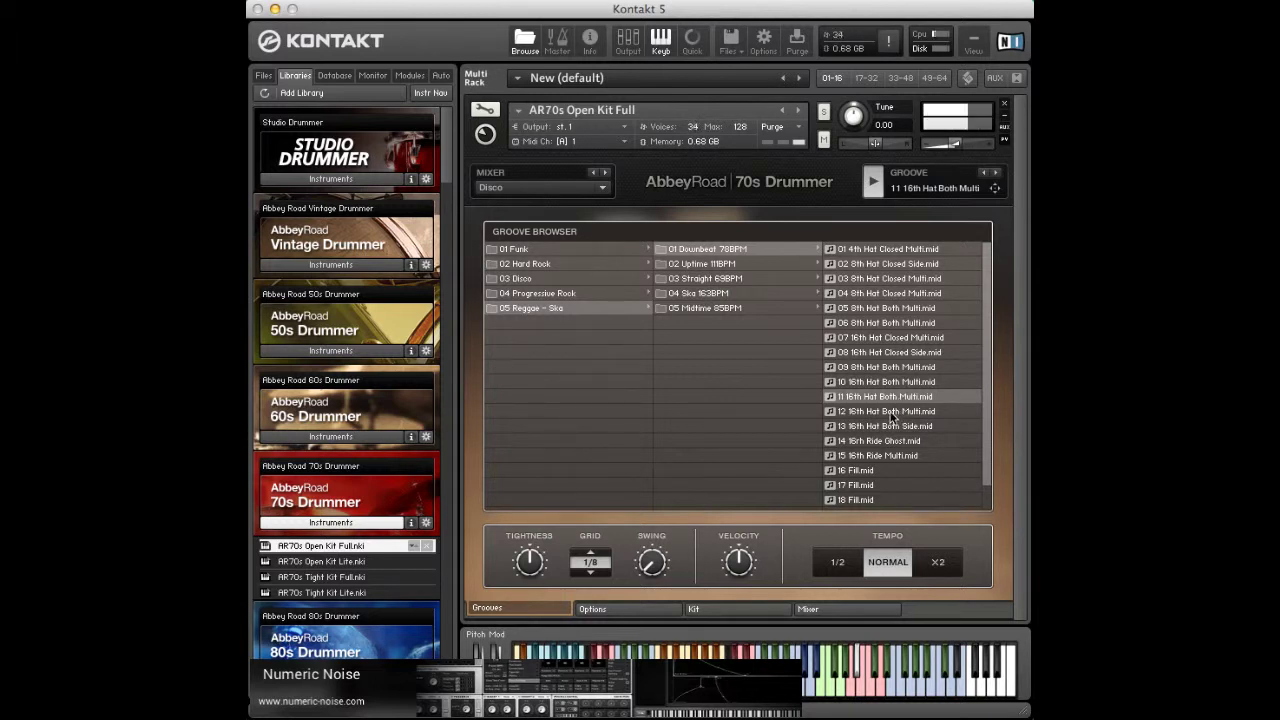
click(892, 412)
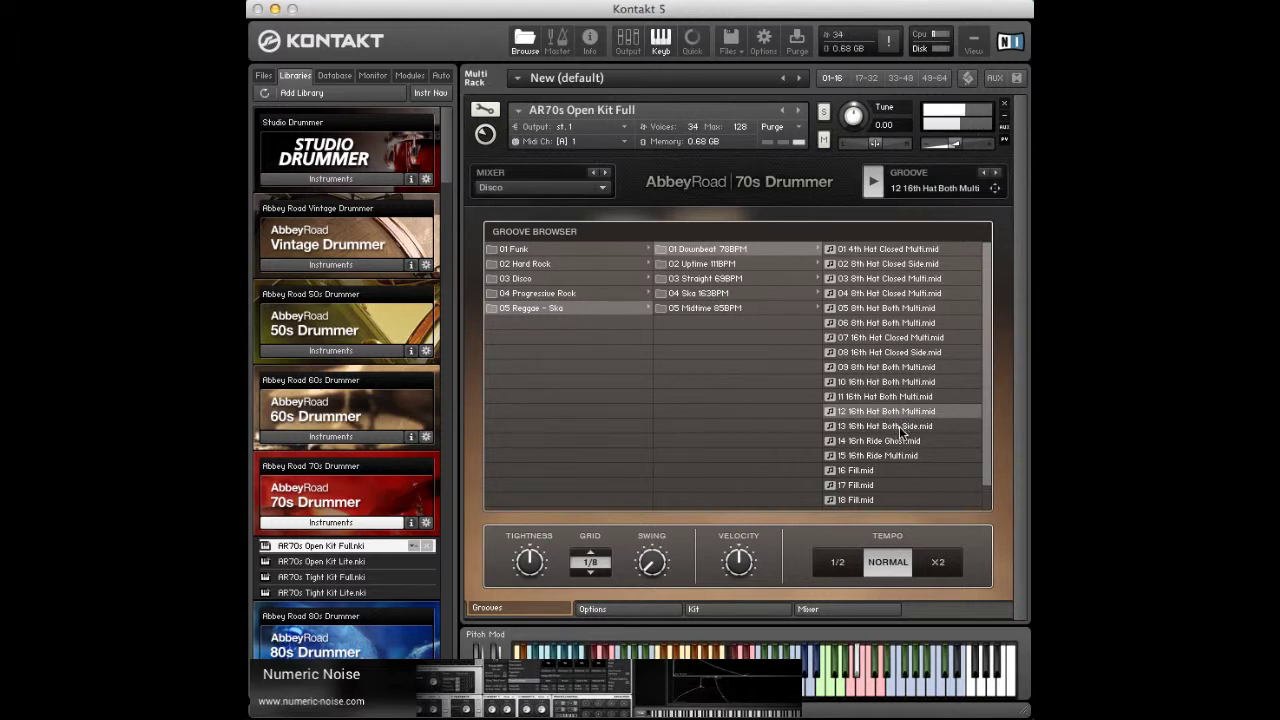
click(902, 427)
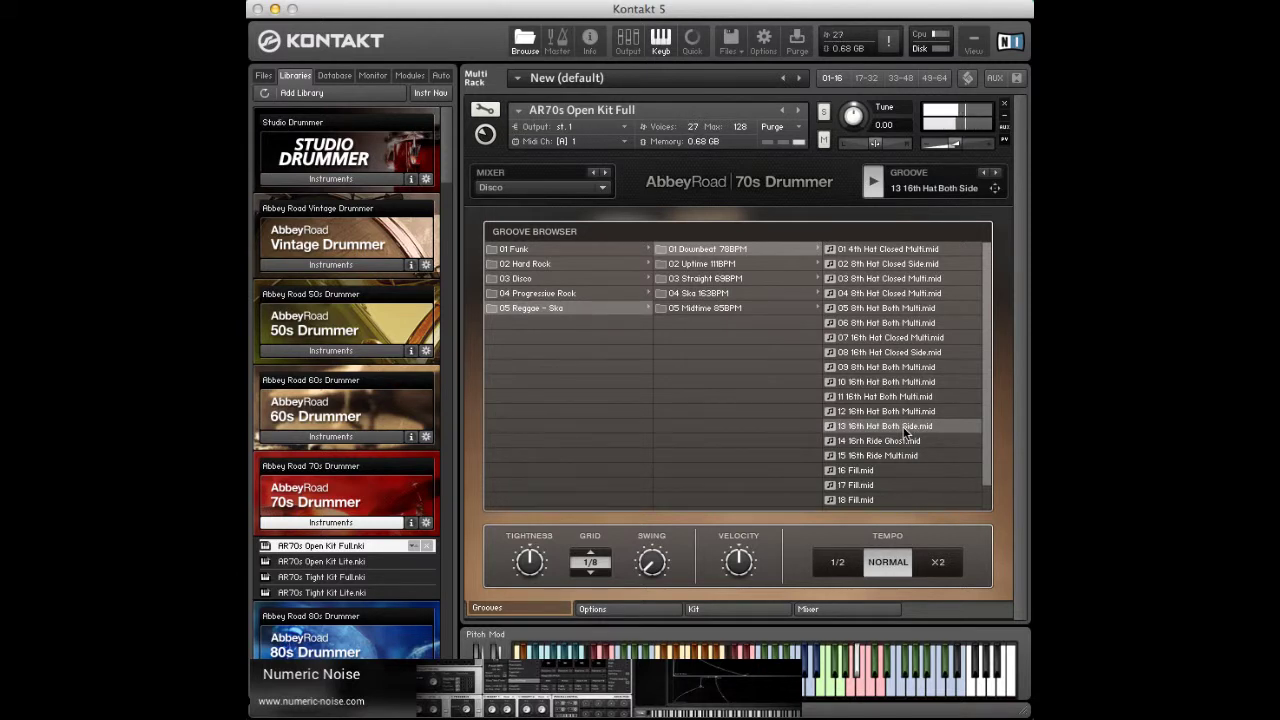
click(910, 442)
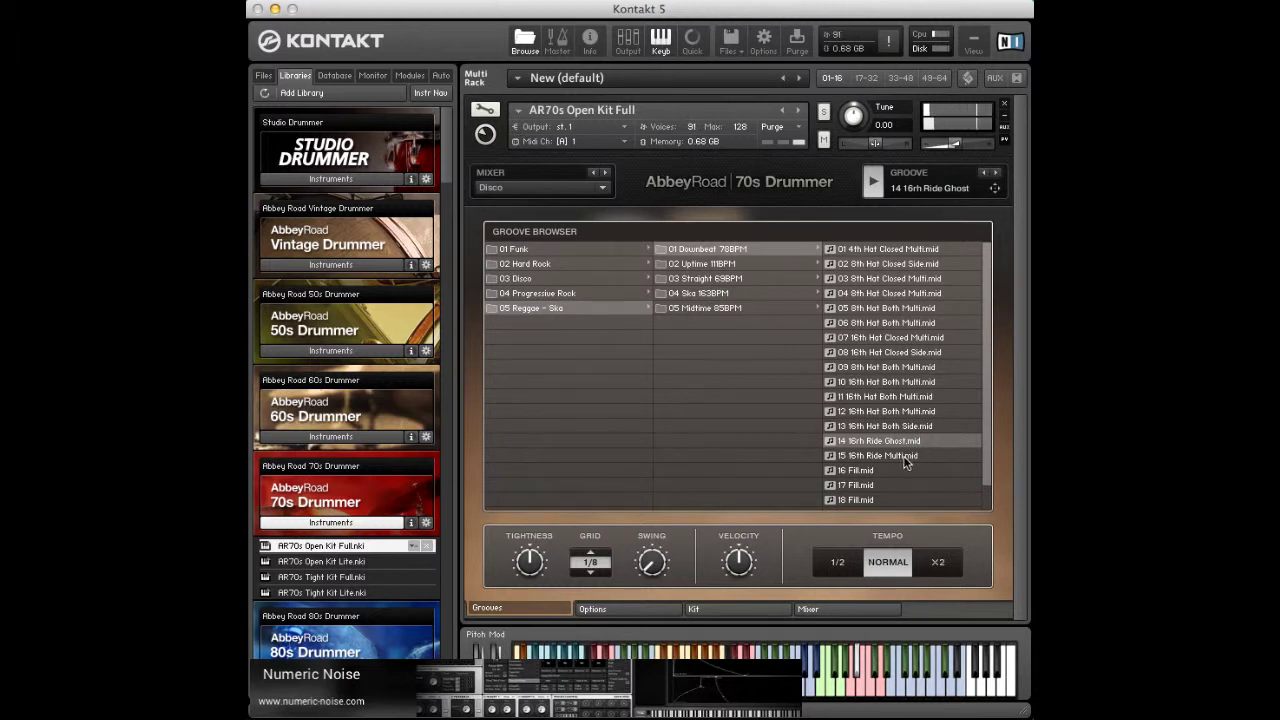
click(905, 457)
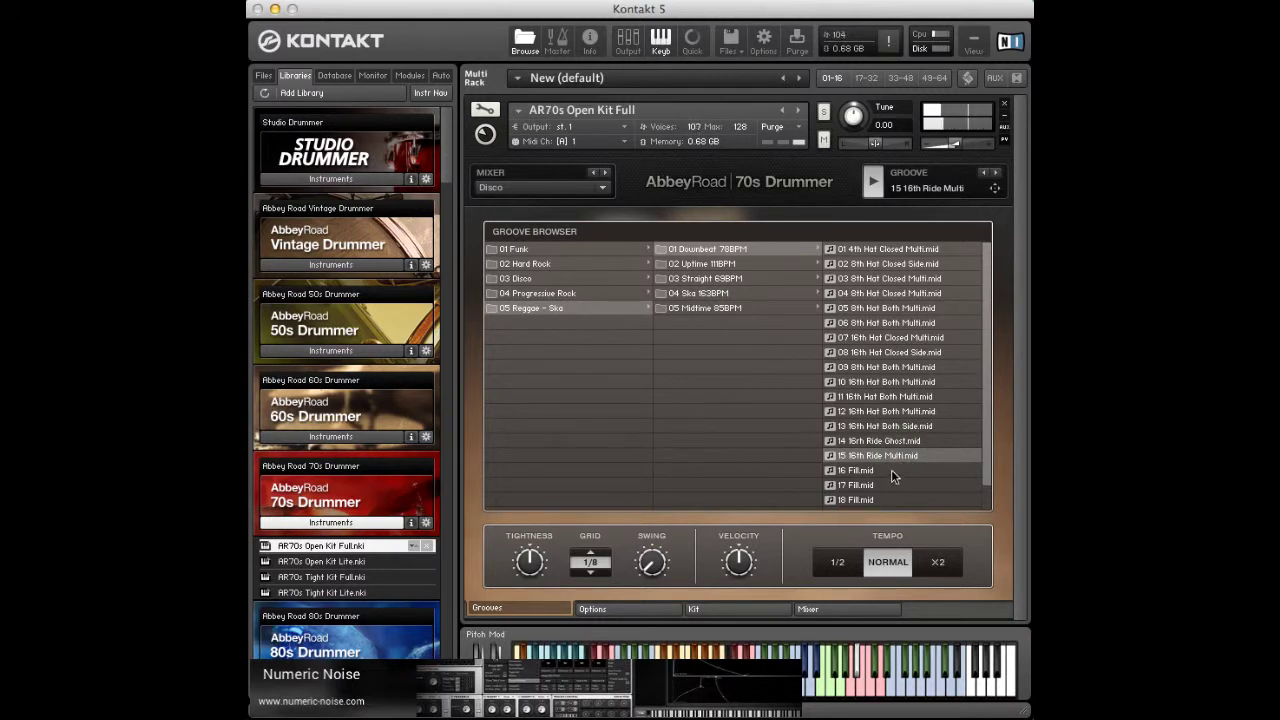
Step: Audition the five Reggae - Ska Downbeat drum fills, from 16 Fill through 20 Fill
click(892, 471)
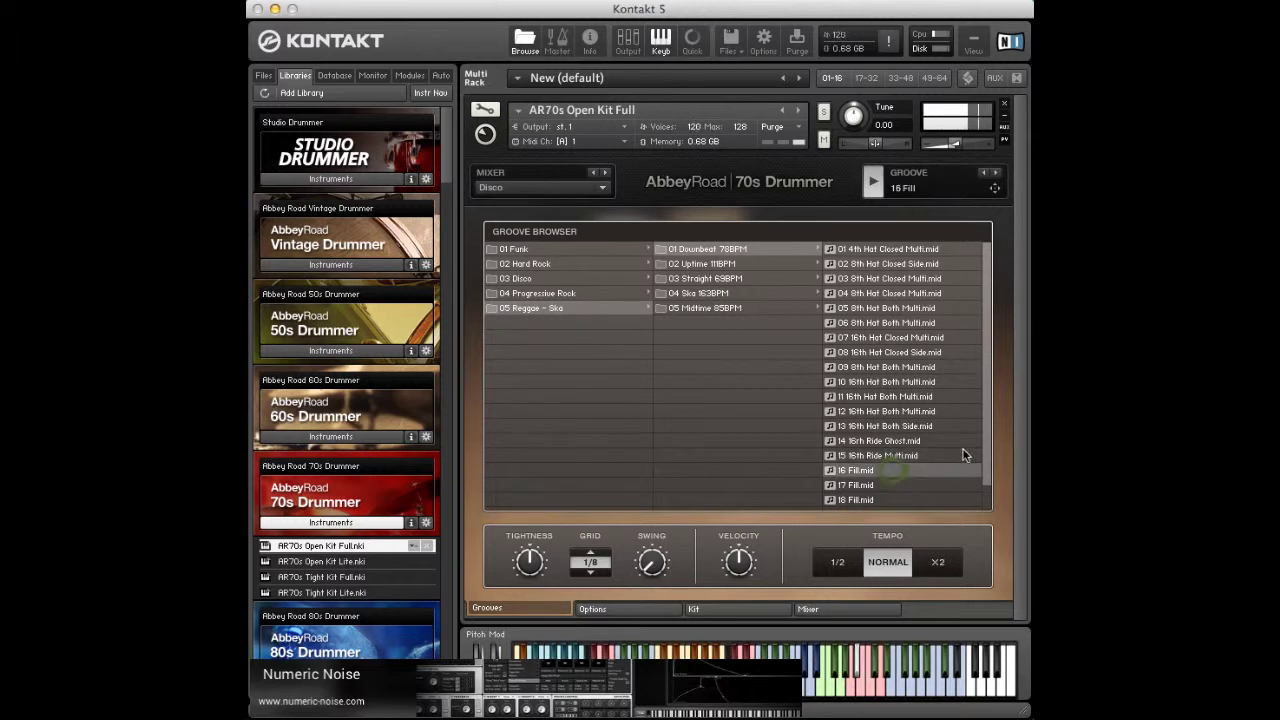
drag(983, 440, 985, 474)
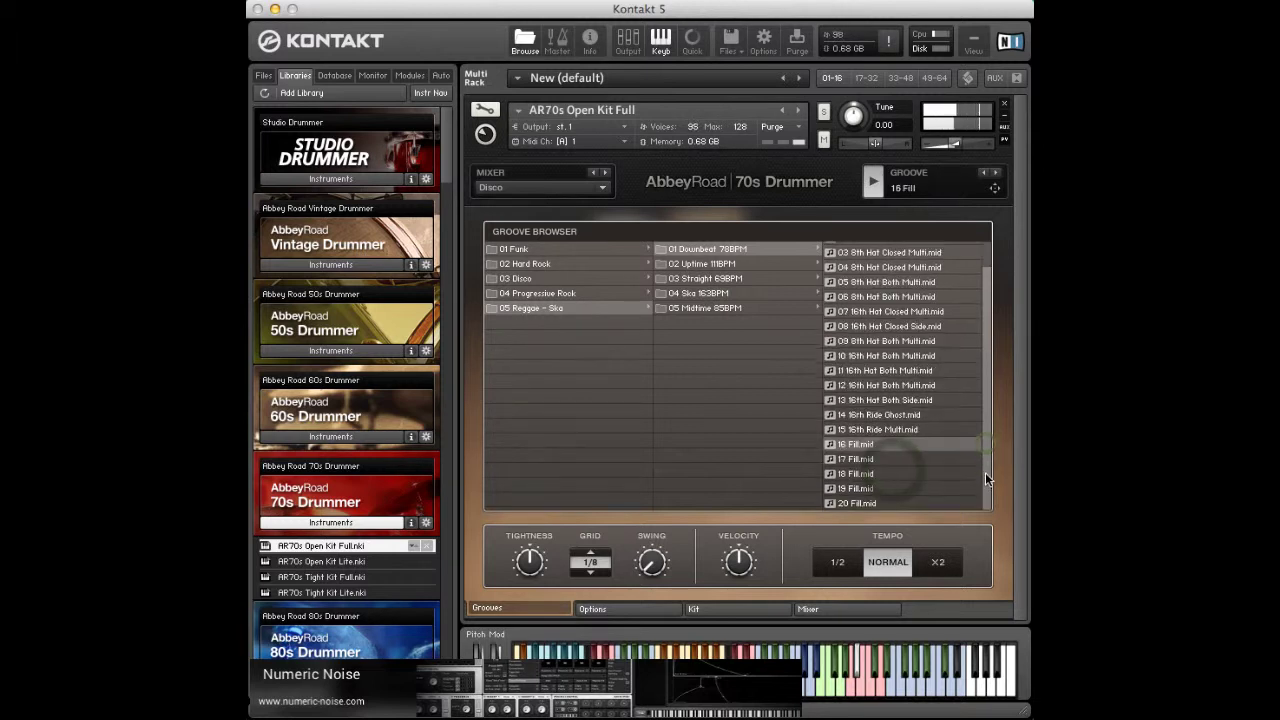
click(883, 462)
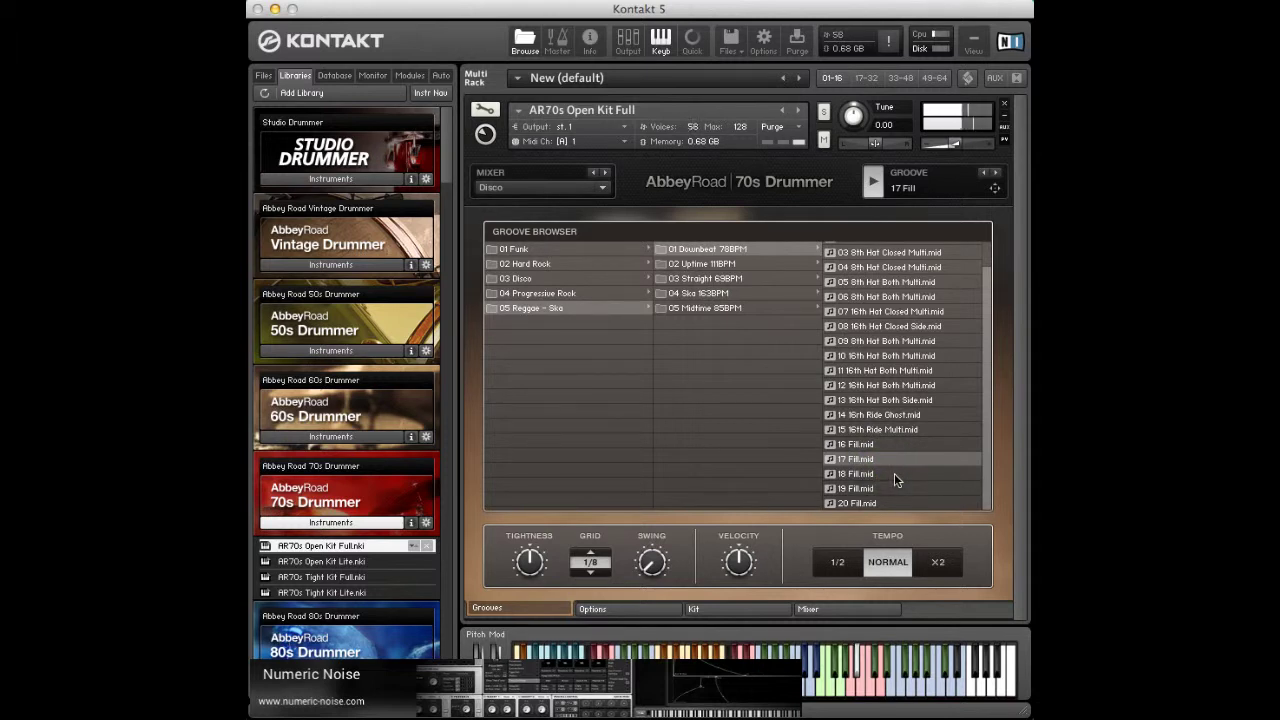
click(894, 473)
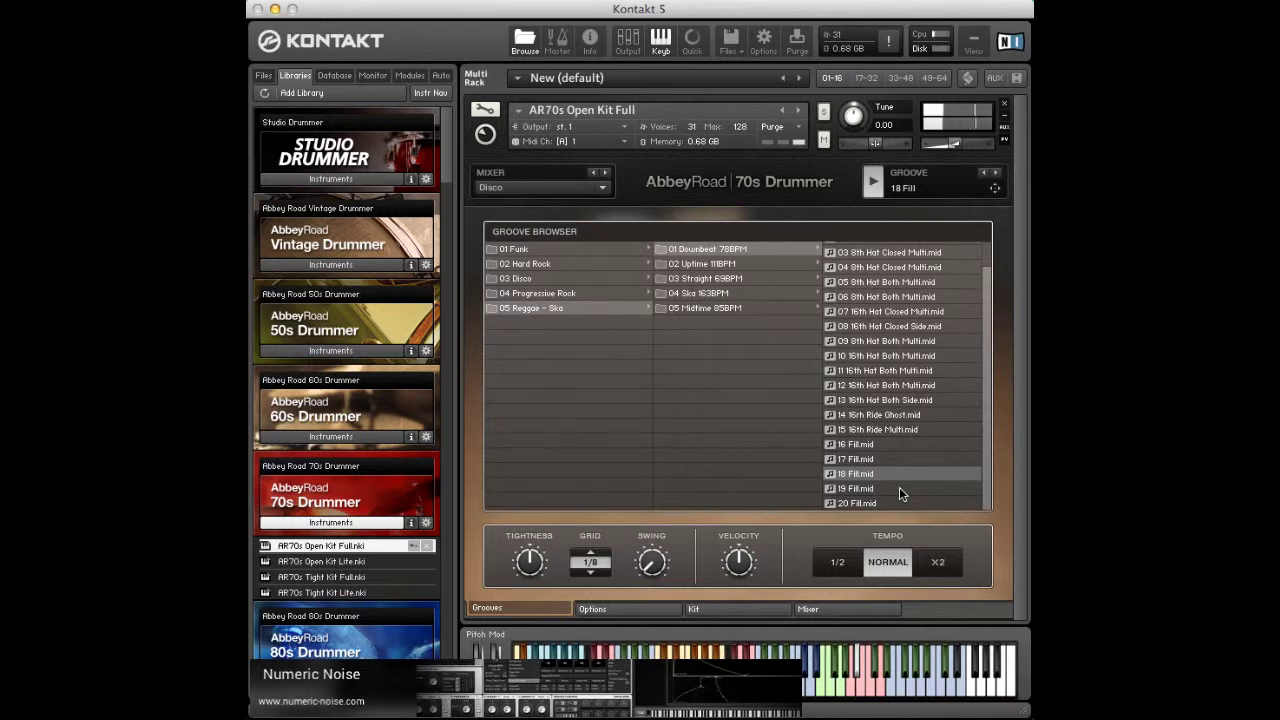
click(899, 487)
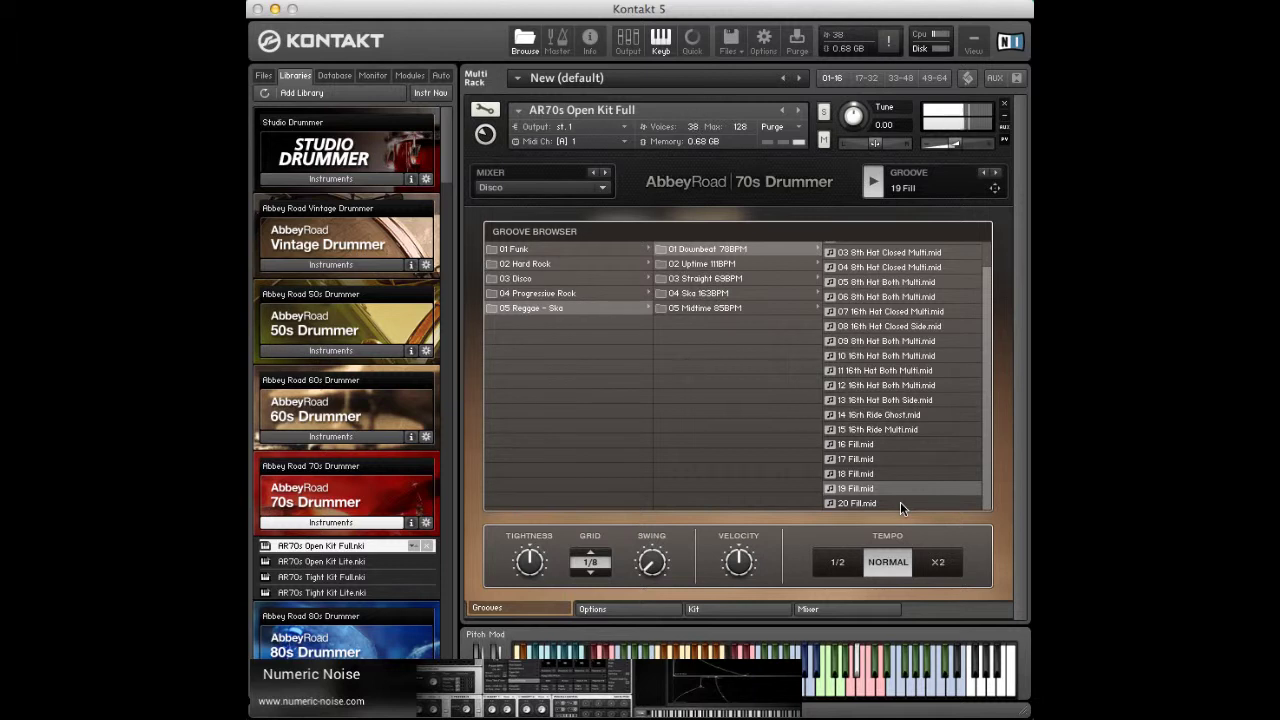
click(903, 505)
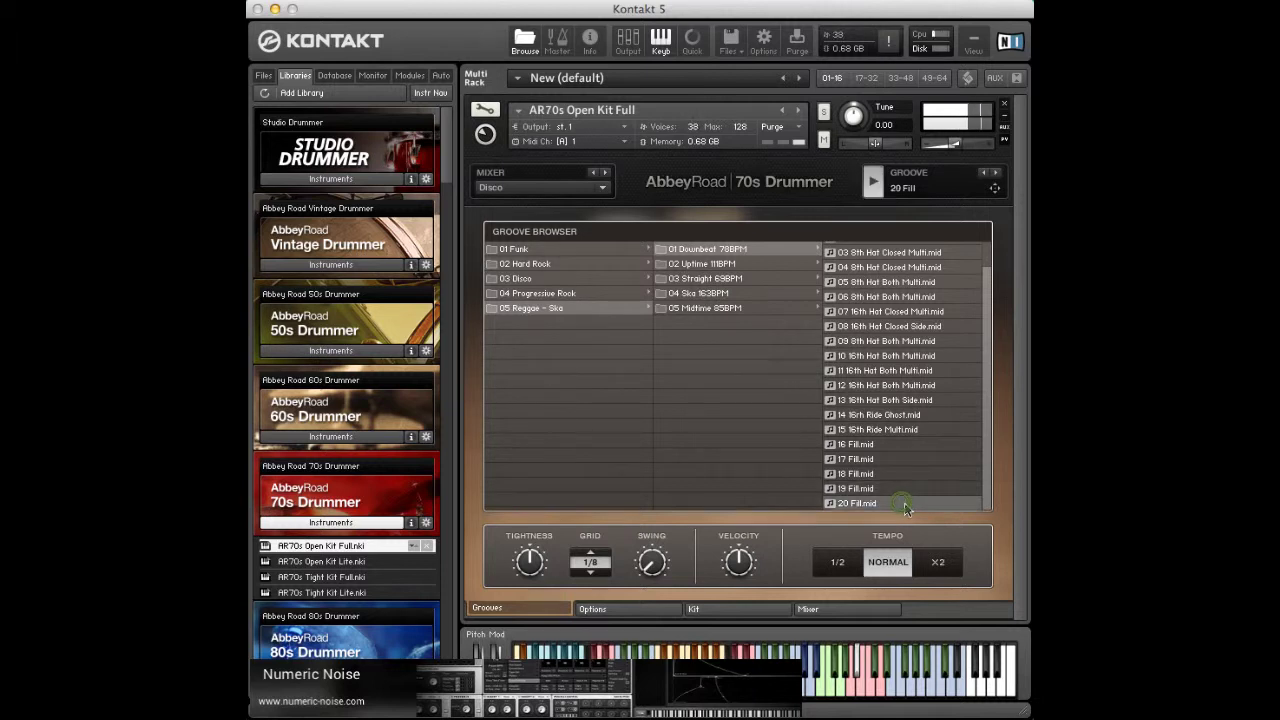
Step: Audition the 15 16th Ride Multi groove through successive mixer presets and show the drum kit view
click(900, 429)
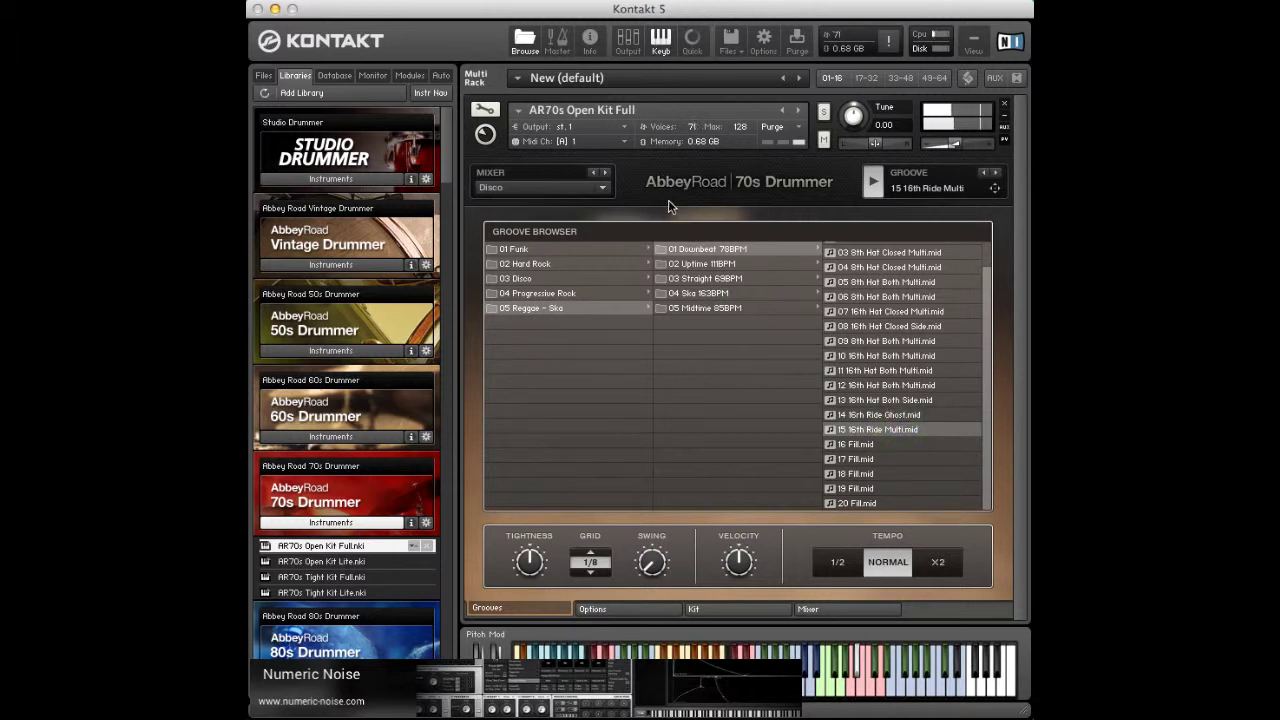
click(605, 173)
click(606, 173)
click(605, 173)
click(606, 174)
click(606, 174)
click(606, 174)
click(710, 612)
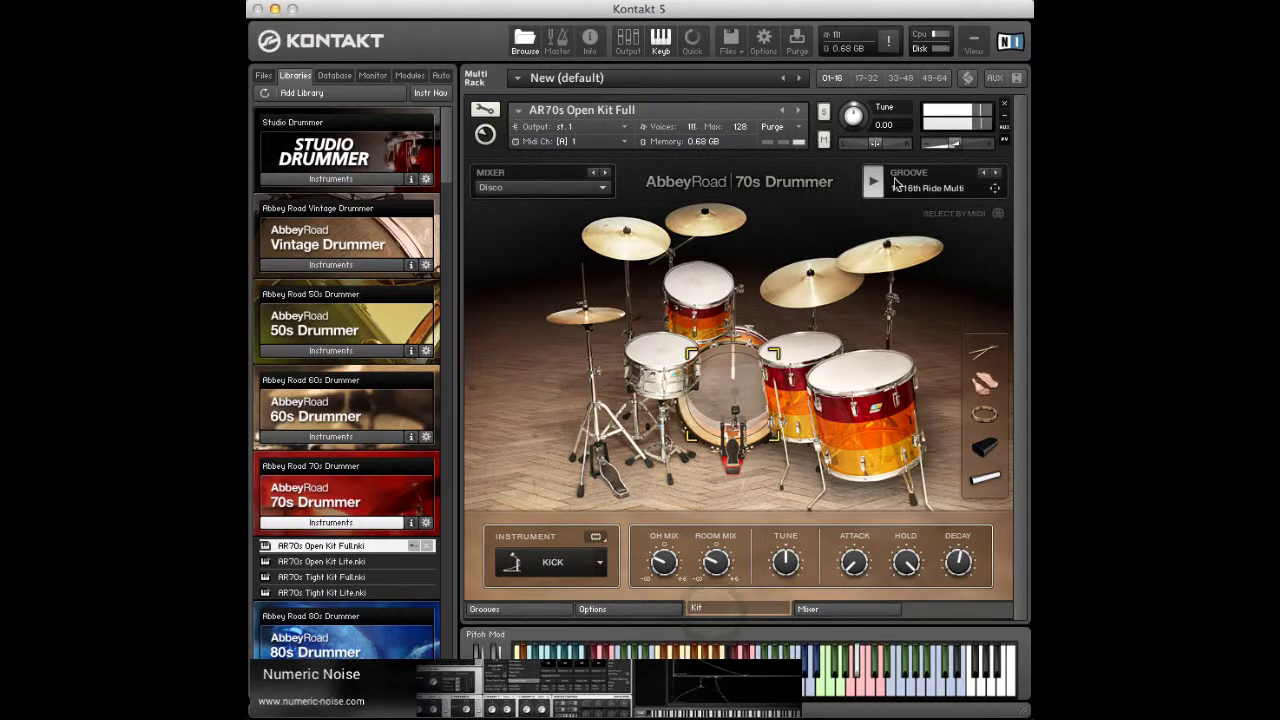